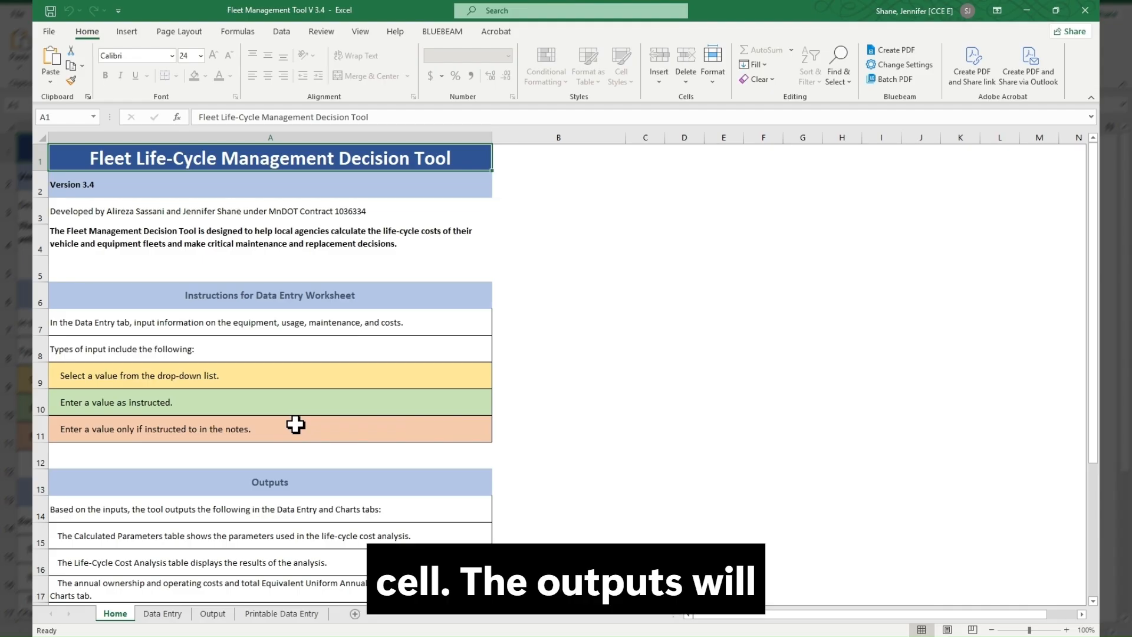
- Review the Home sheet's instructions and look through the equipment, purchase and lease sections of the Data Entry sheet
scroll(295, 425, down, 2)
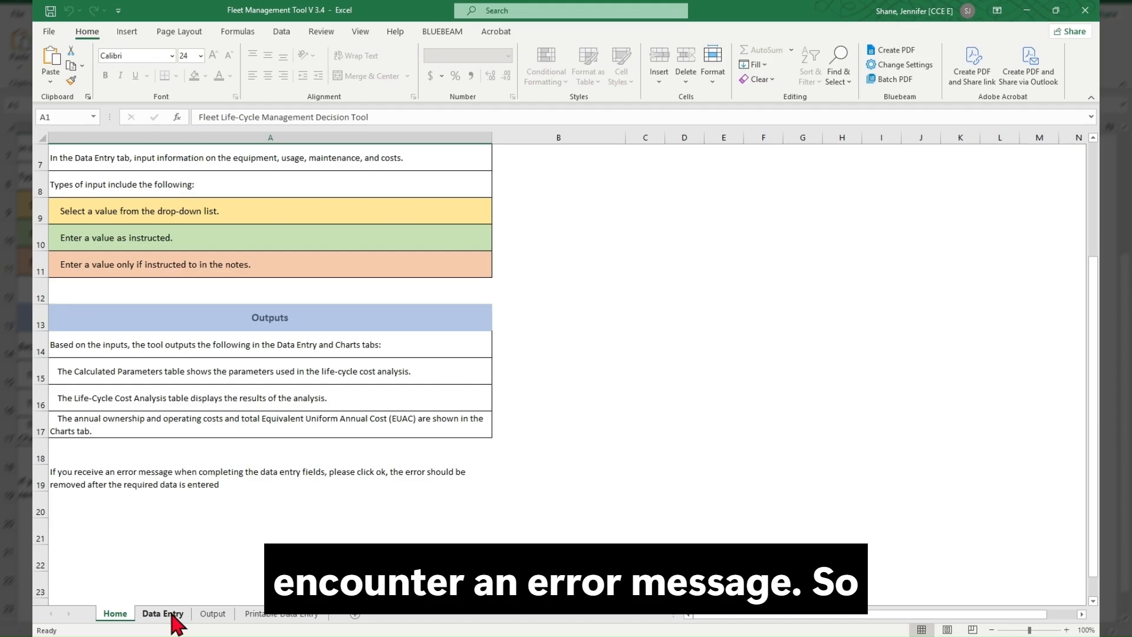
scroll(555, 339, up, 2)
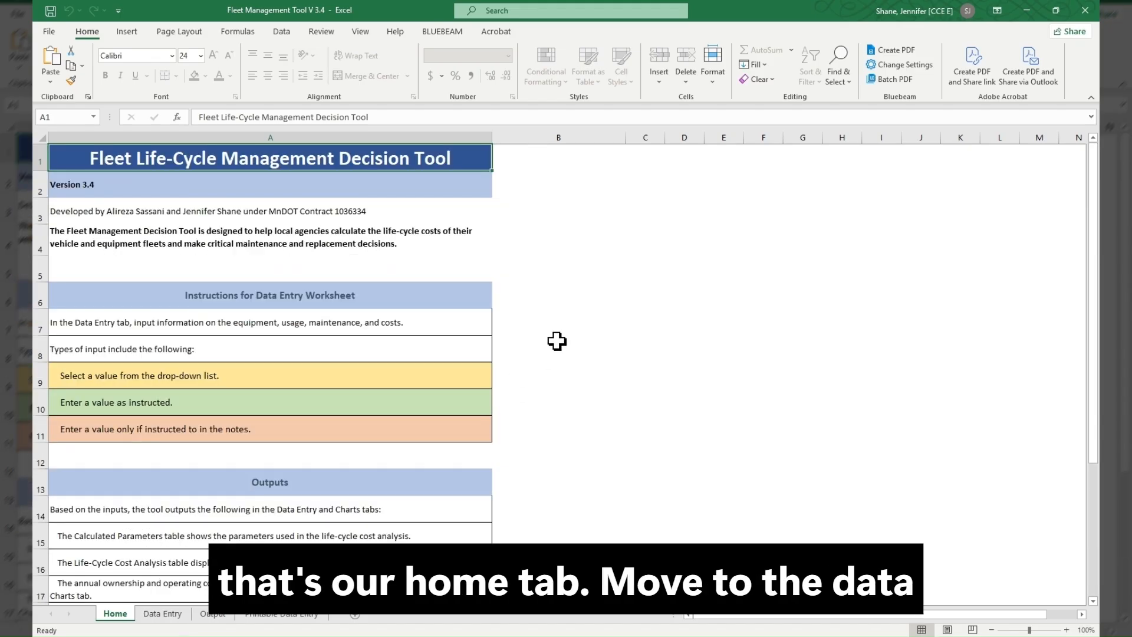
click(171, 616)
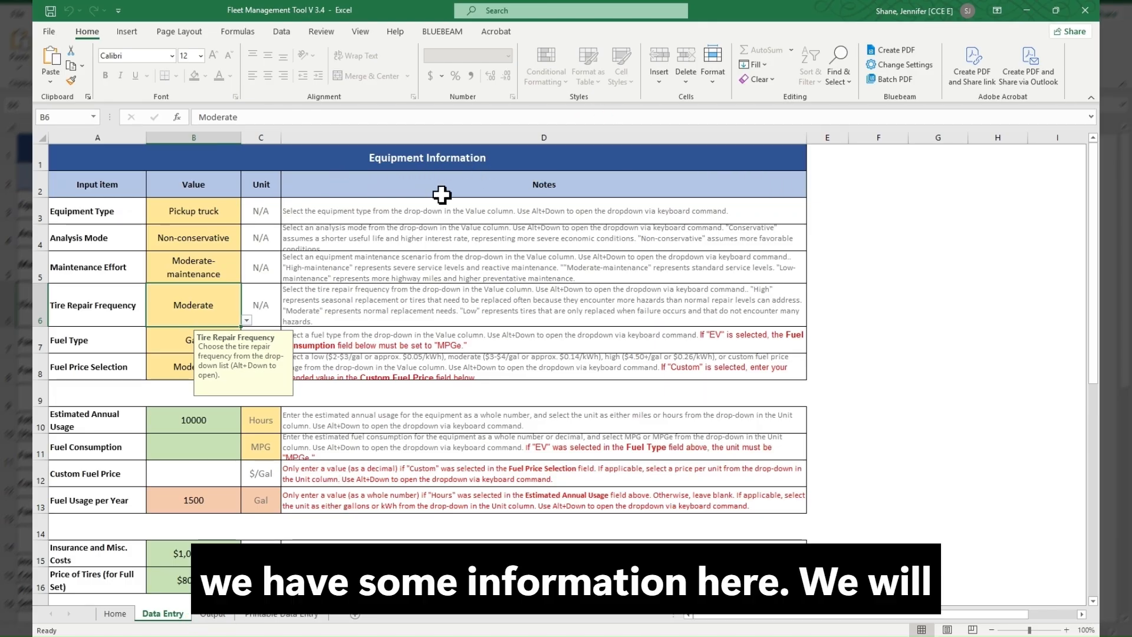
scroll(442, 194, down, 3)
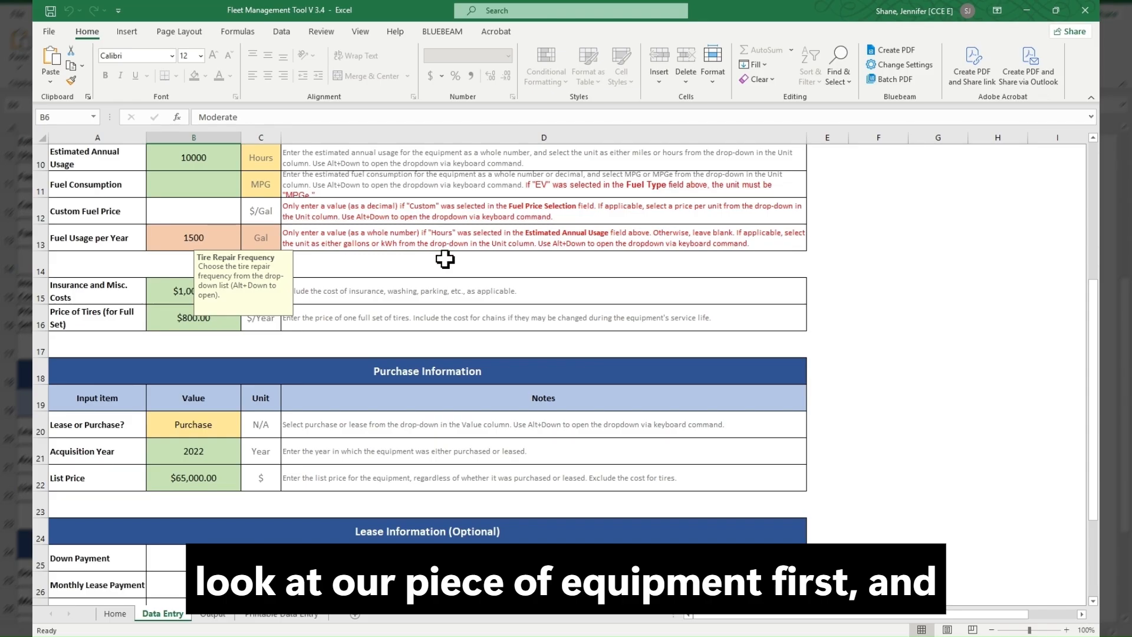
scroll(445, 259, down, 1)
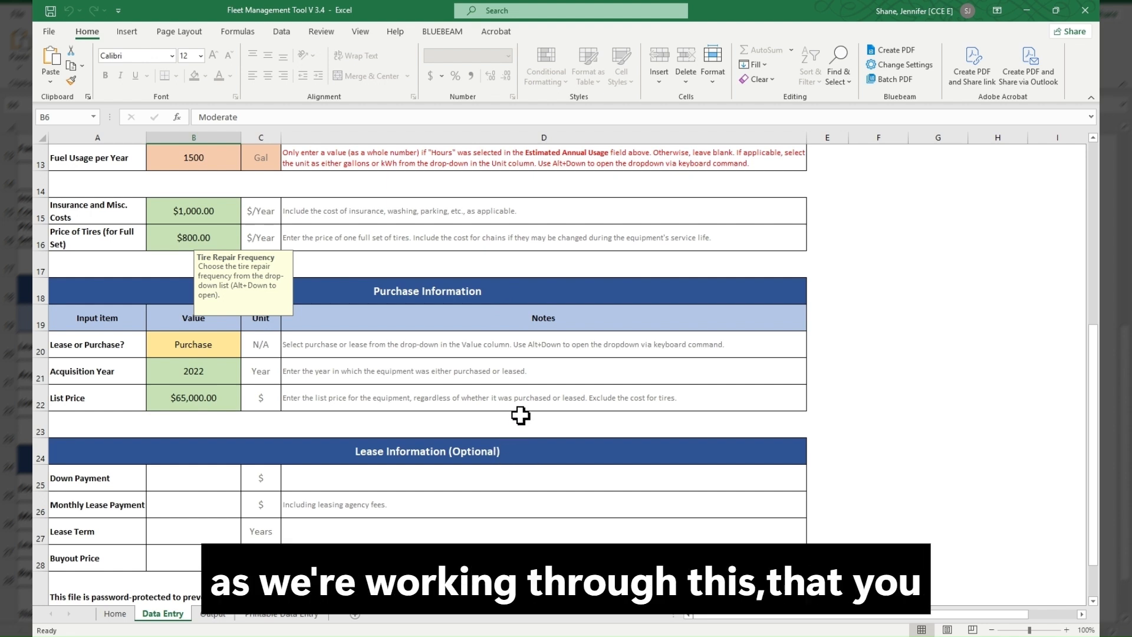
scroll(520, 415, down, 1)
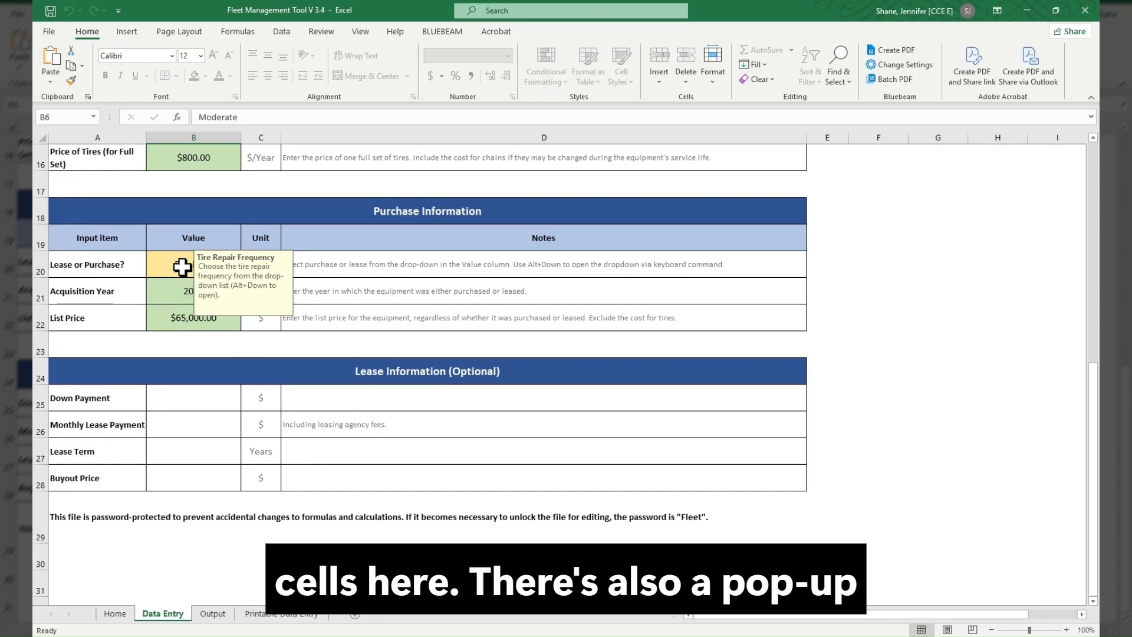
scroll(182, 267, up, 5)
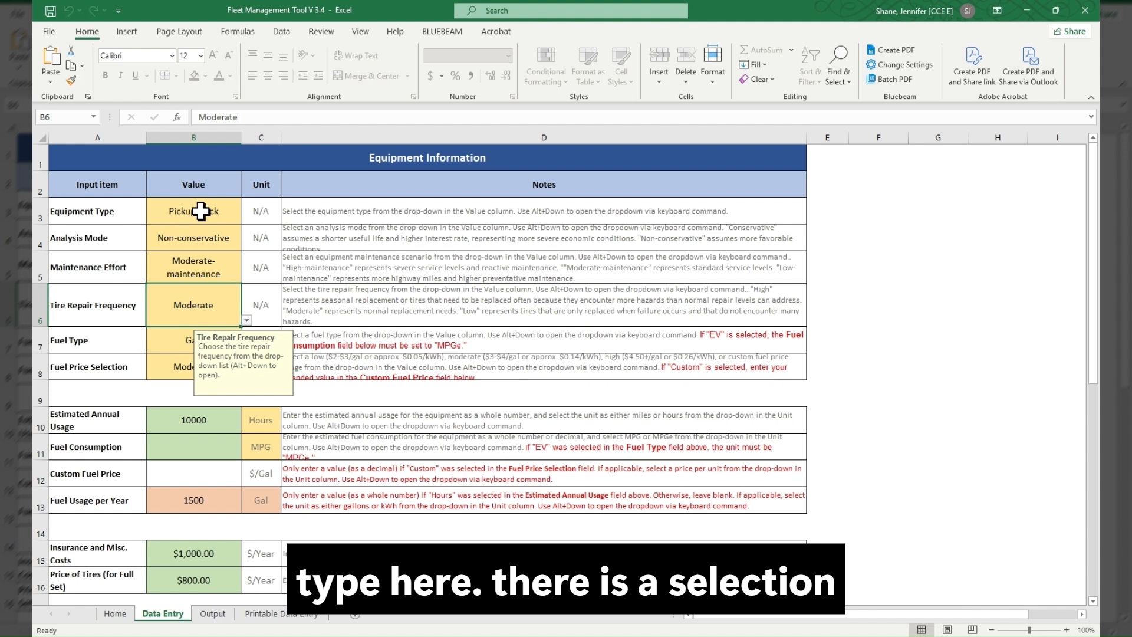
- Set the Equipment Type value to Loader in the Equipment Information table
click(229, 218)
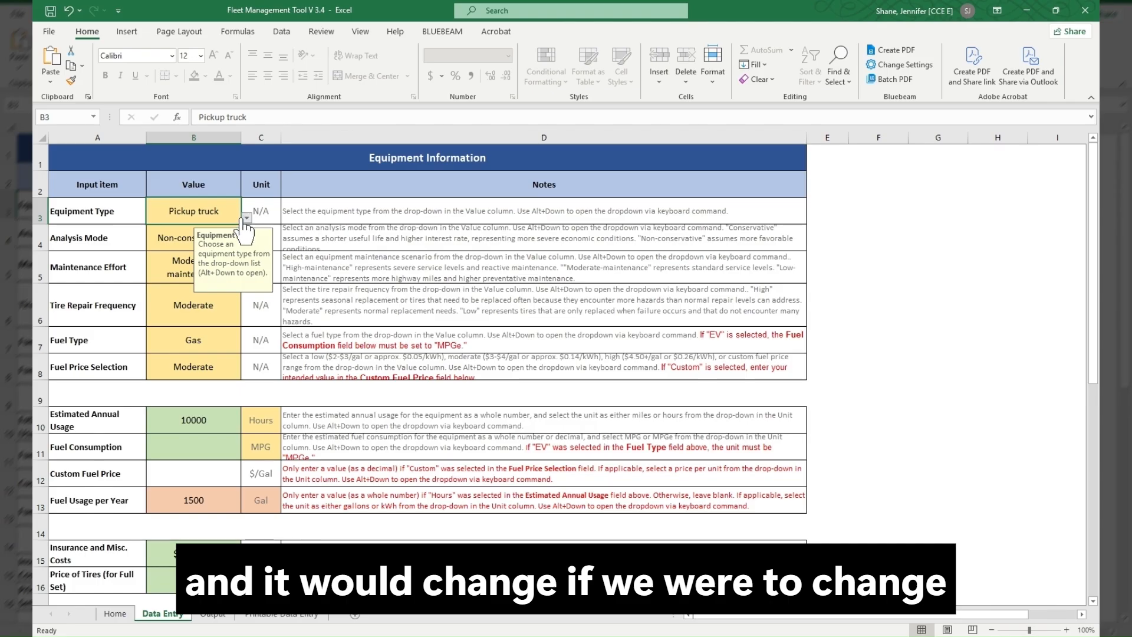
click(178, 250)
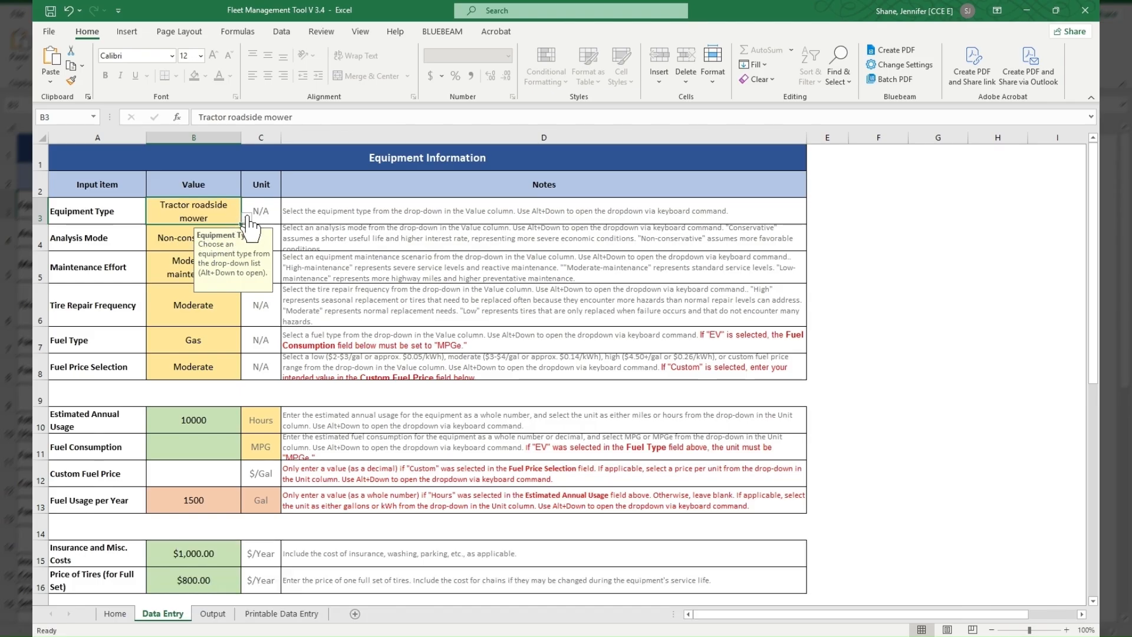
click(187, 247)
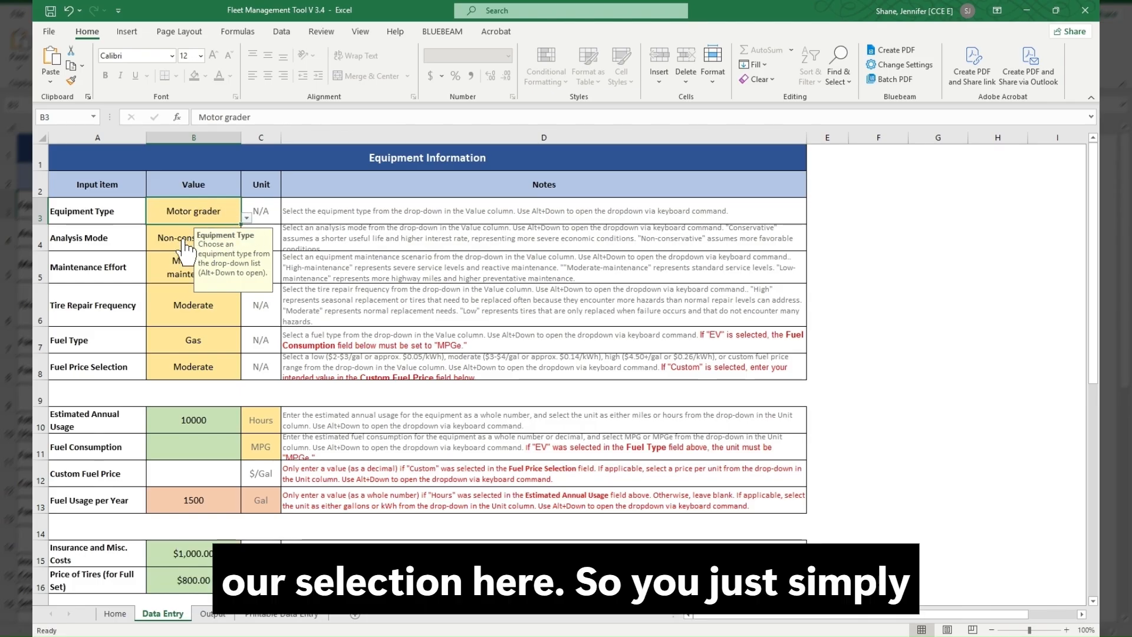
click(246, 218)
click(187, 258)
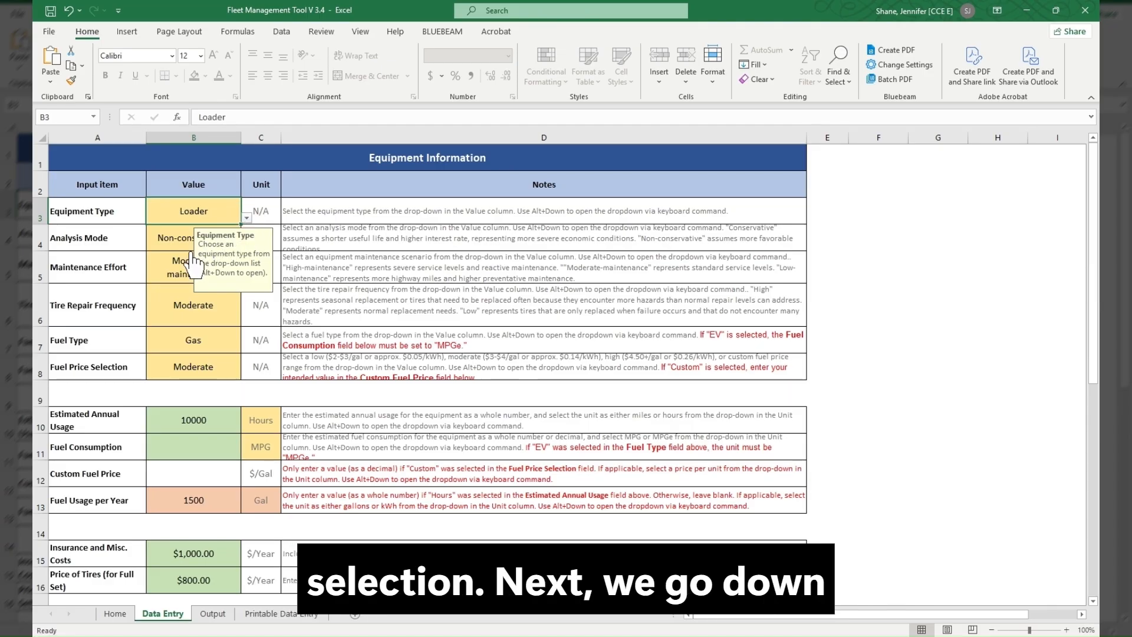
click(347, 218)
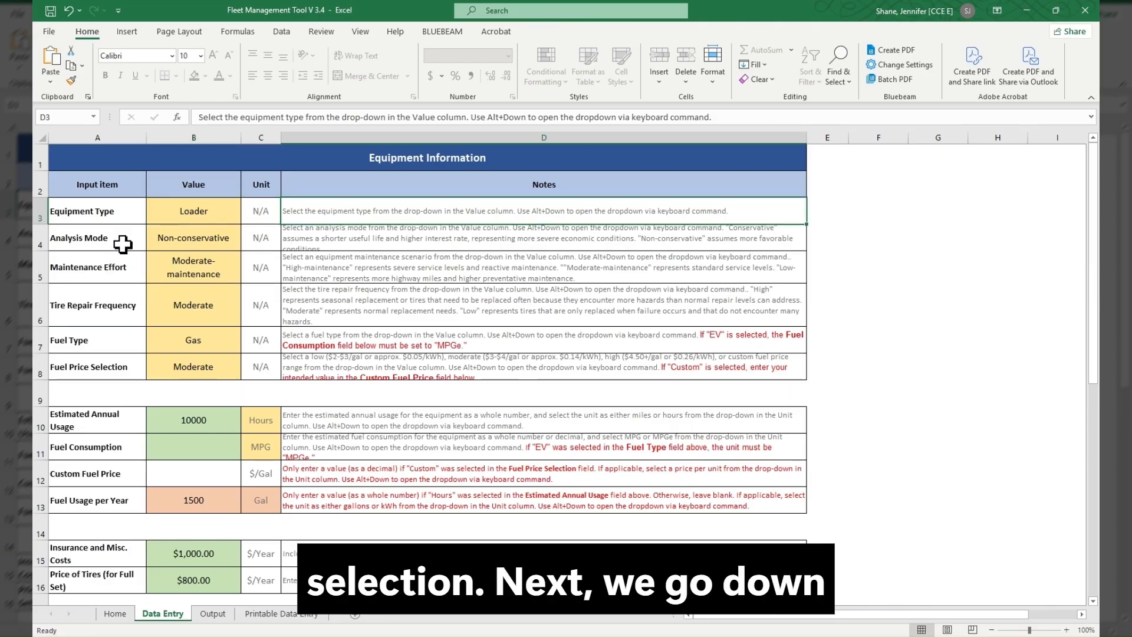
- Check the Analysis Mode choices and set Maintenance Effort to Low-maintenance
click(229, 254)
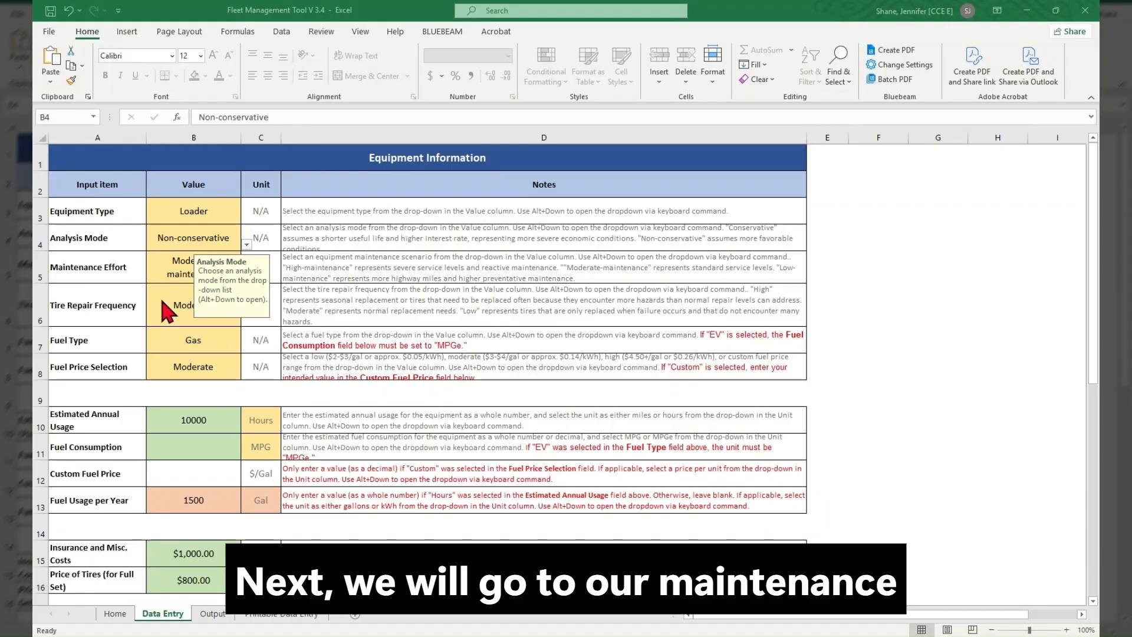
click(129, 274)
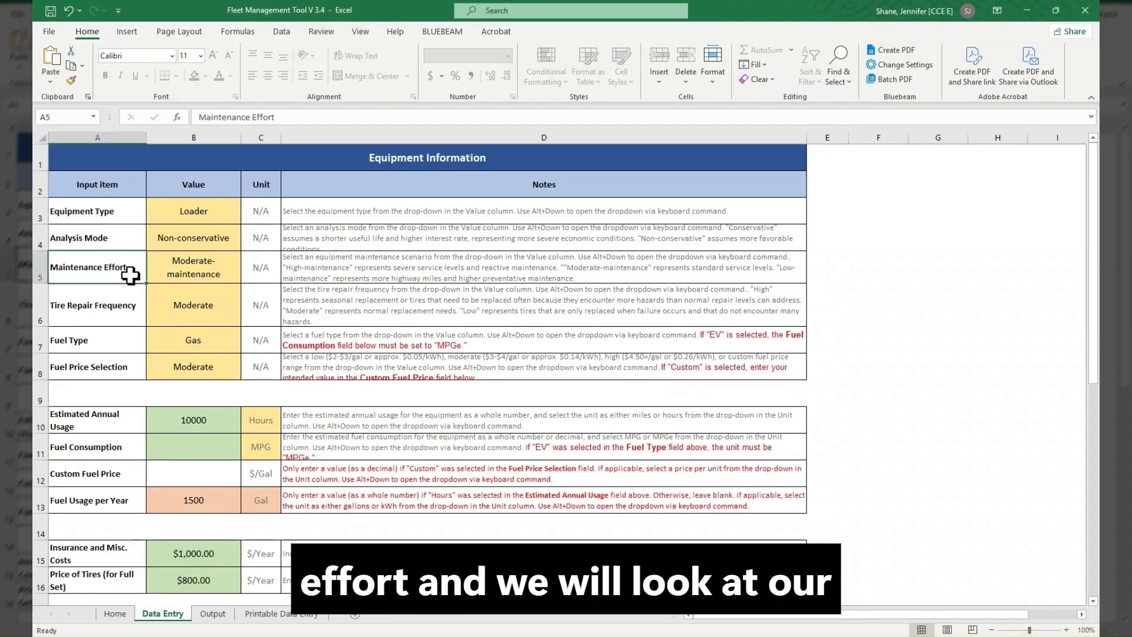
click(233, 277)
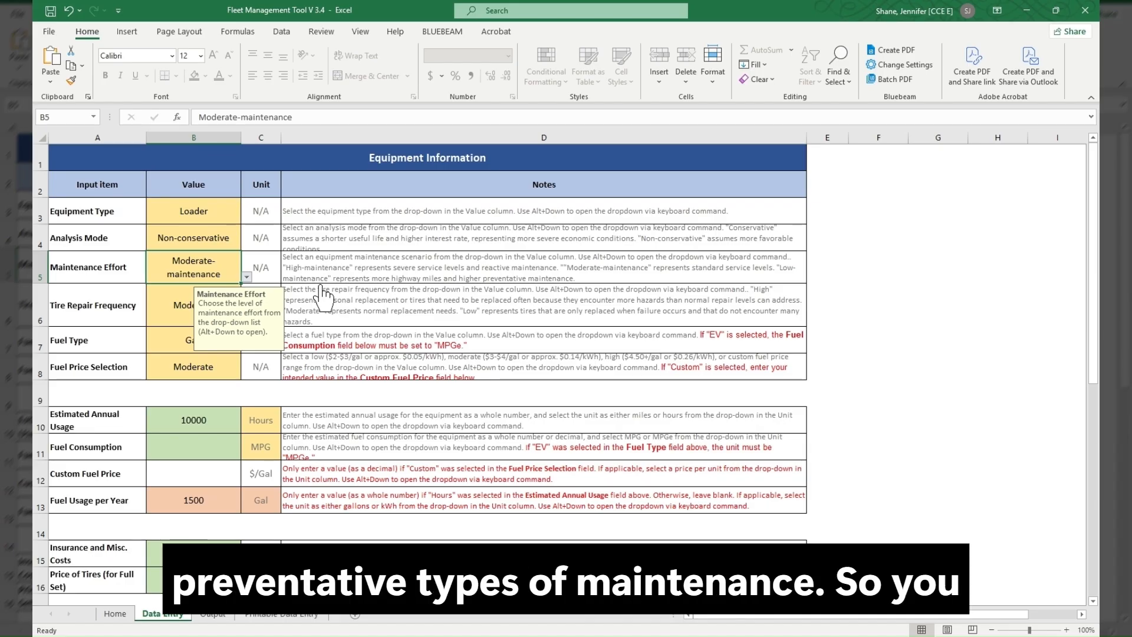
click(191, 299)
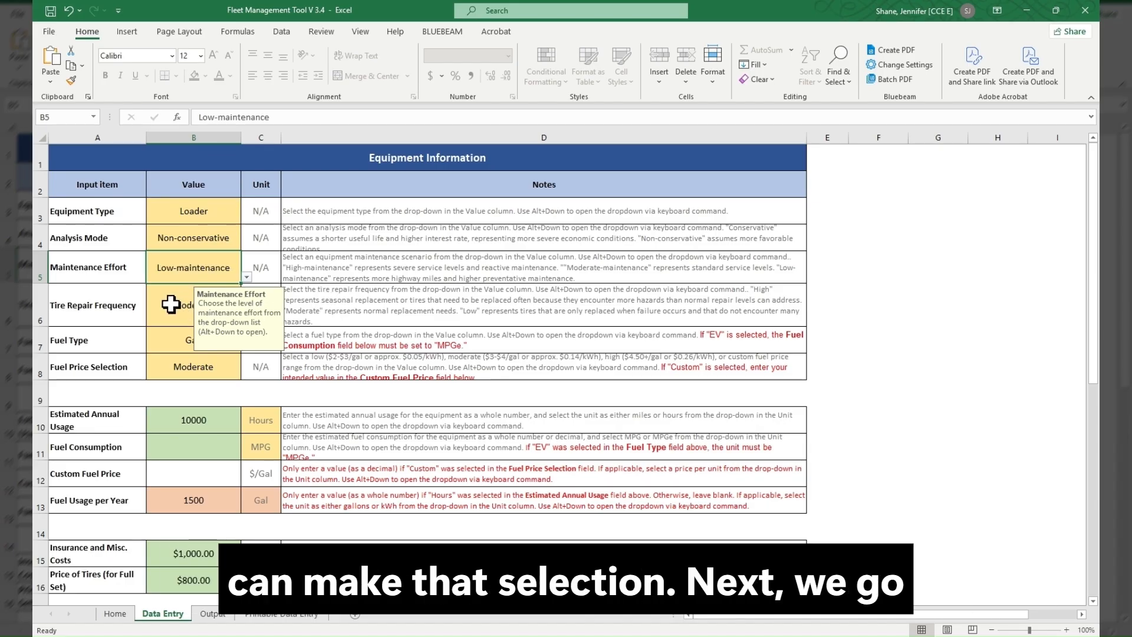
- Check the Tire Repair Frequency value and its note, and set the Fuel Type to Diesel
click(183, 304)
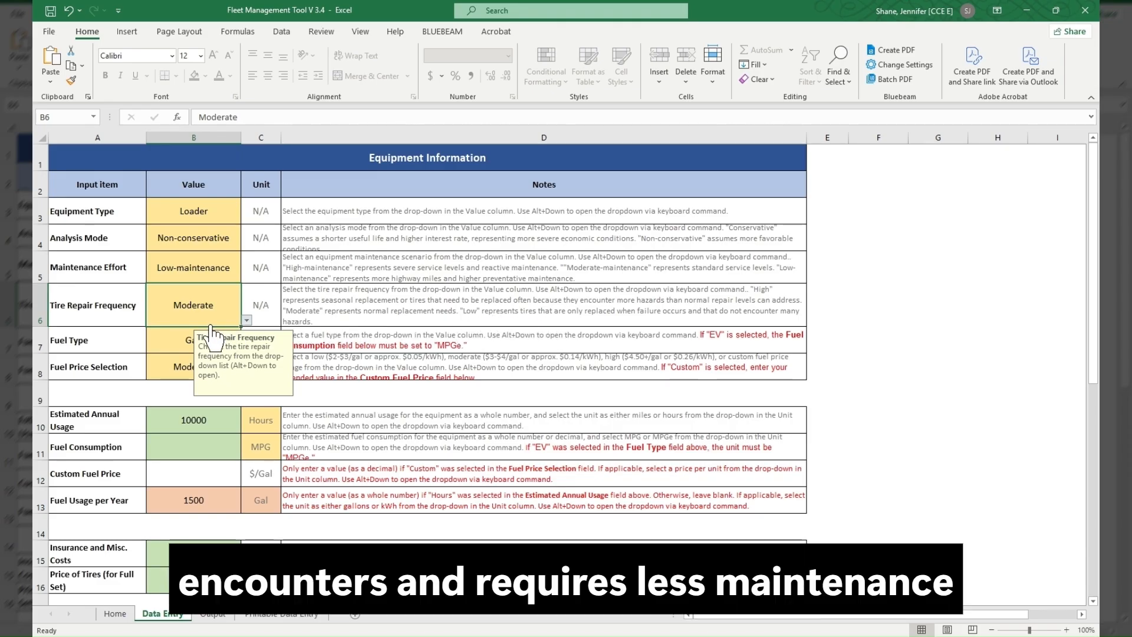
click(314, 310)
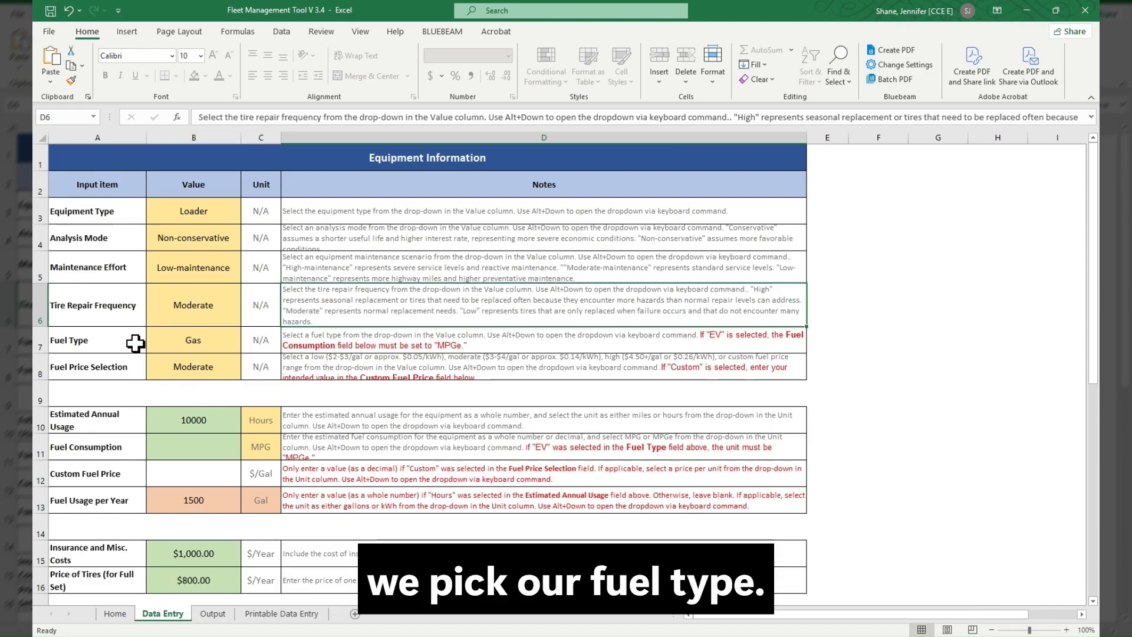
click(217, 340)
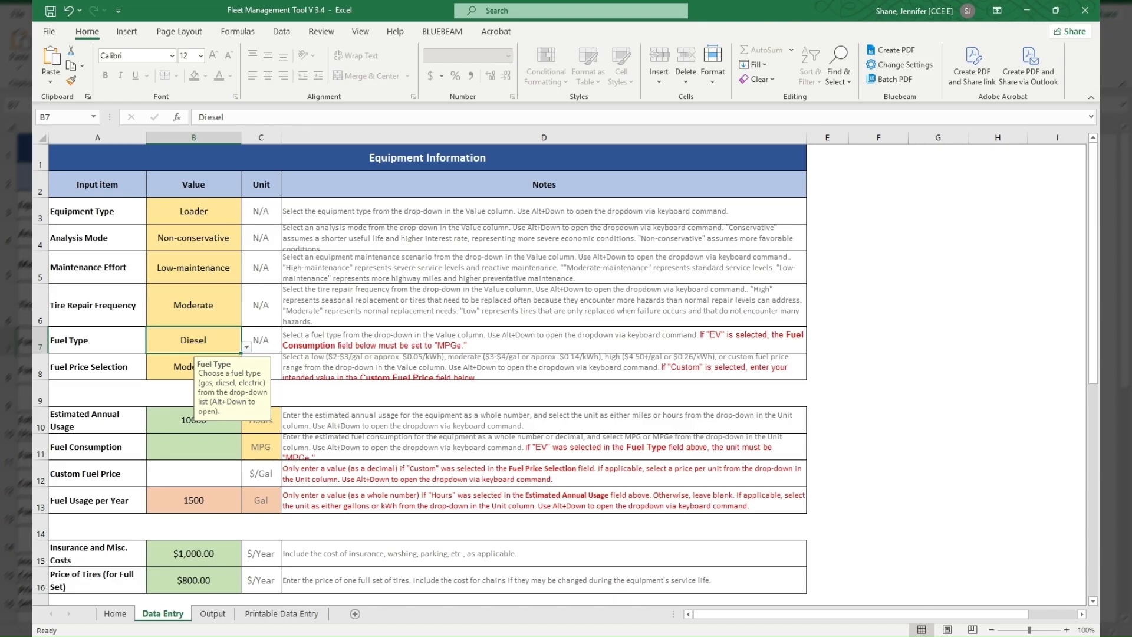
- Examine the Fuel Price Selection, Estimated Annual Usage and Fuel Consumption inputs together with their units and notes
click(97, 367)
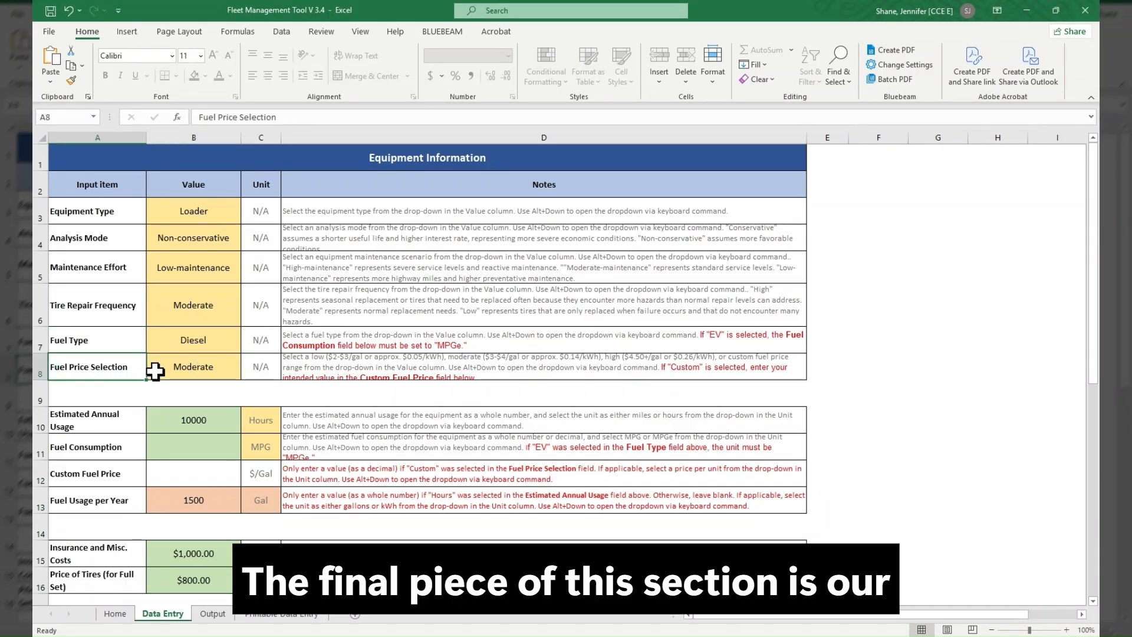
click(221, 373)
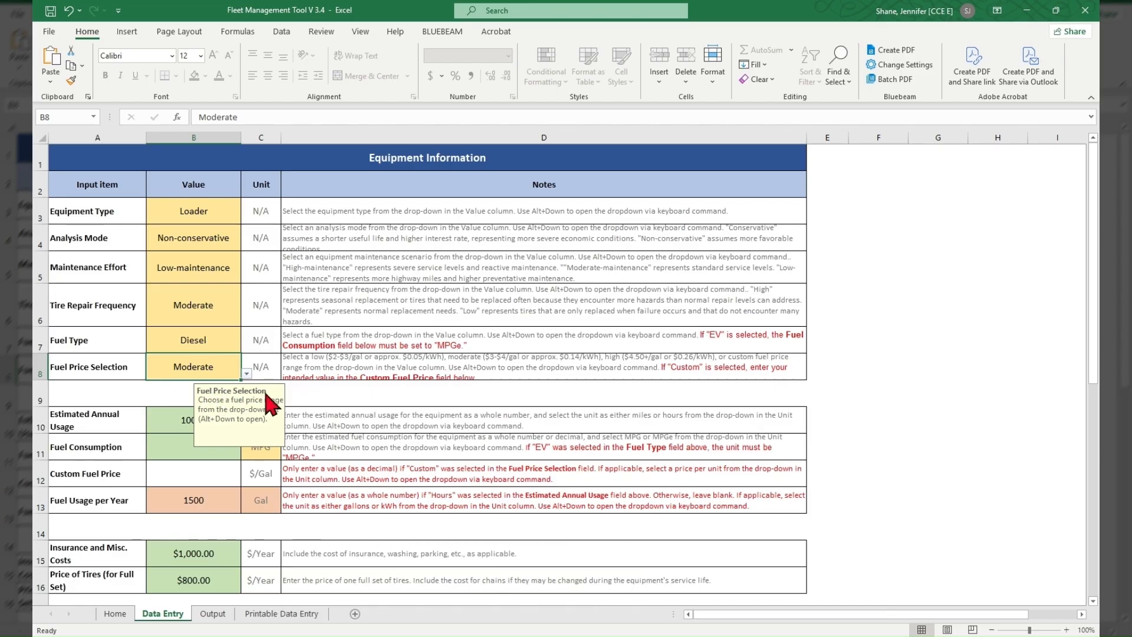
click(380, 398)
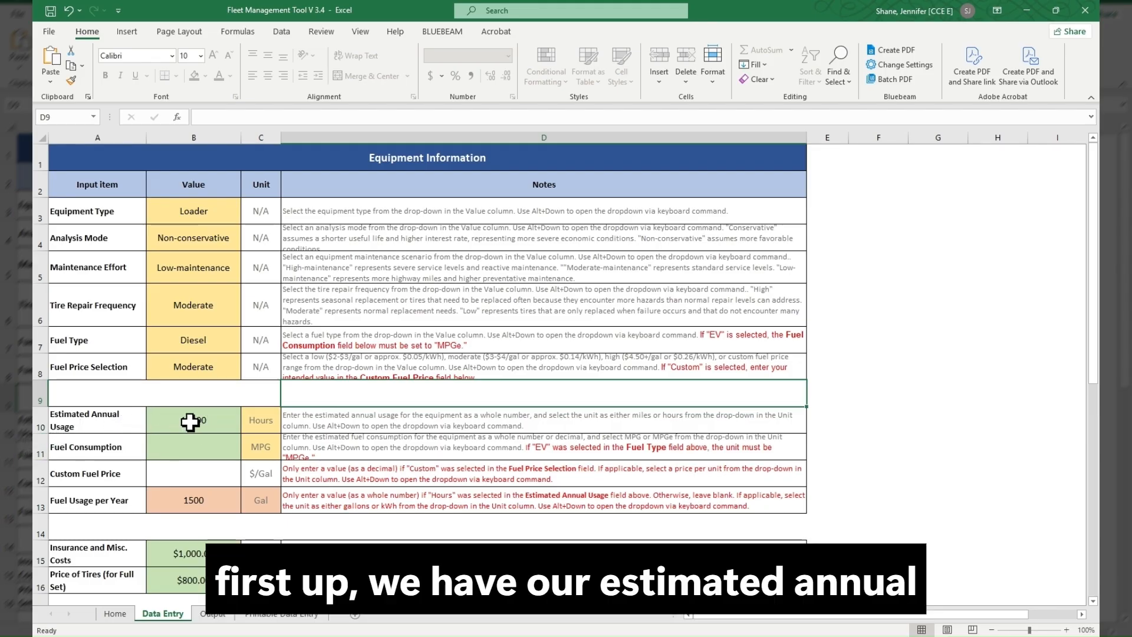
click(224, 422)
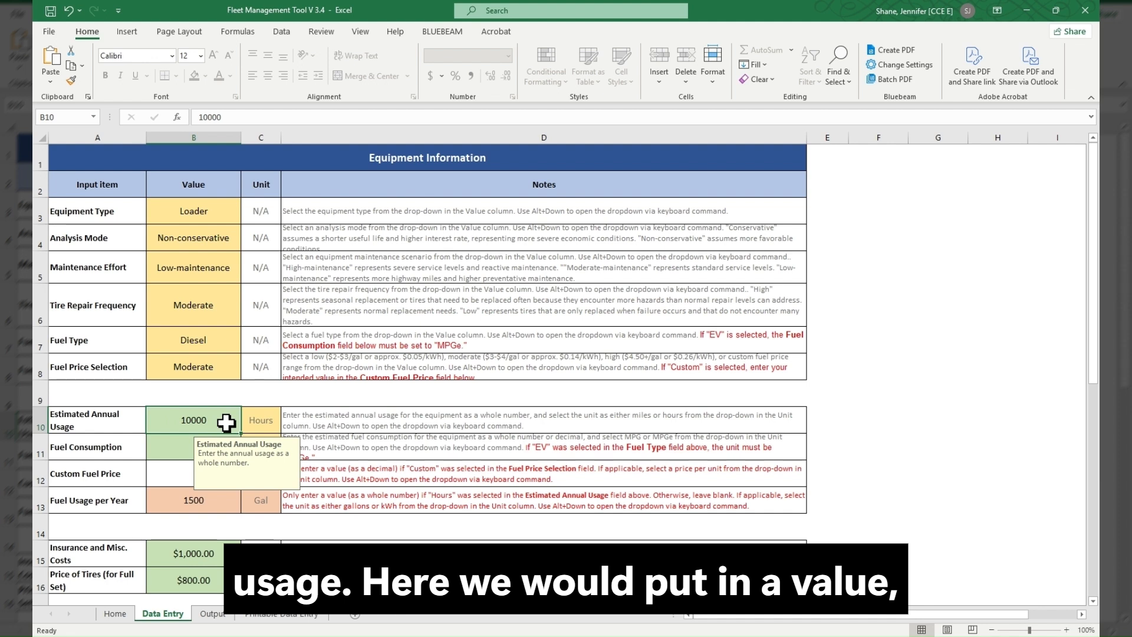
click(275, 428)
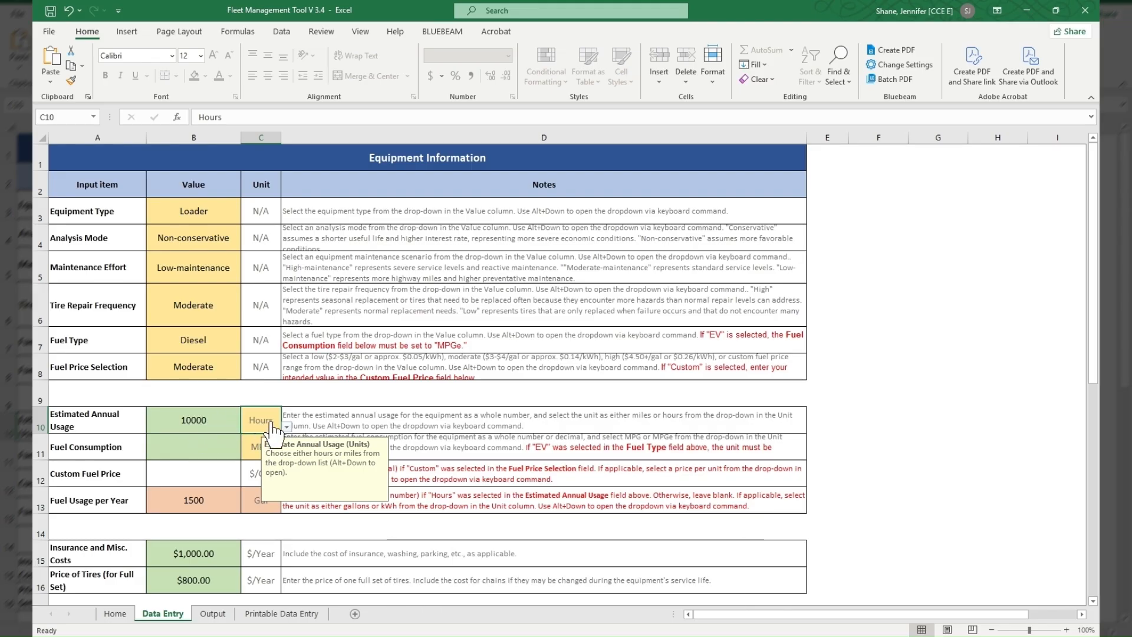
click(134, 457)
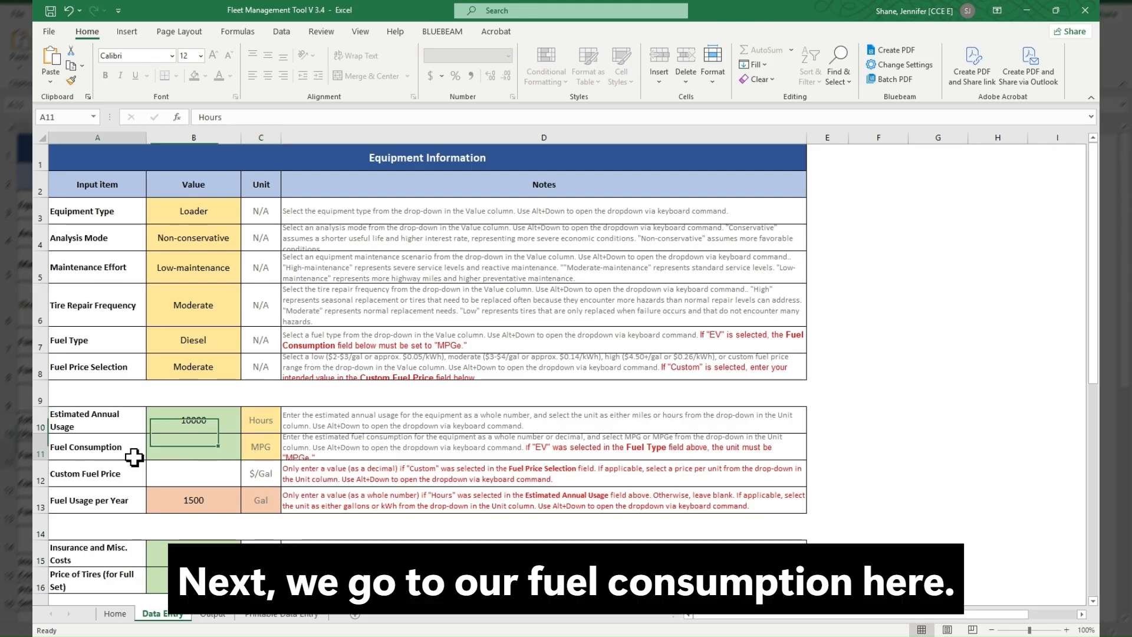
click(189, 455)
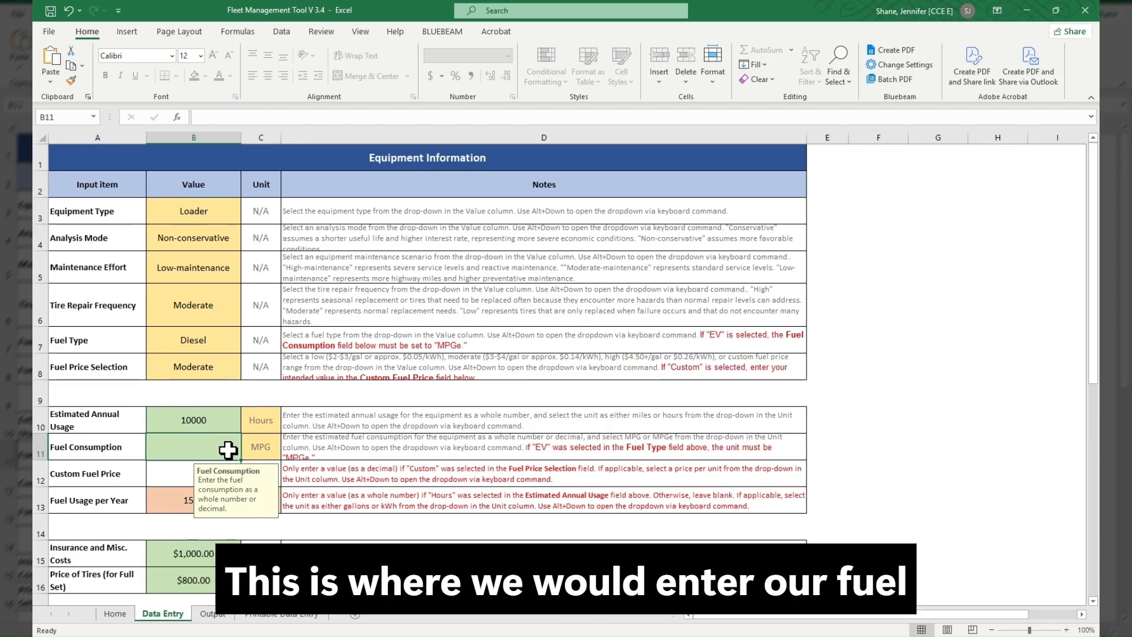
click(267, 449)
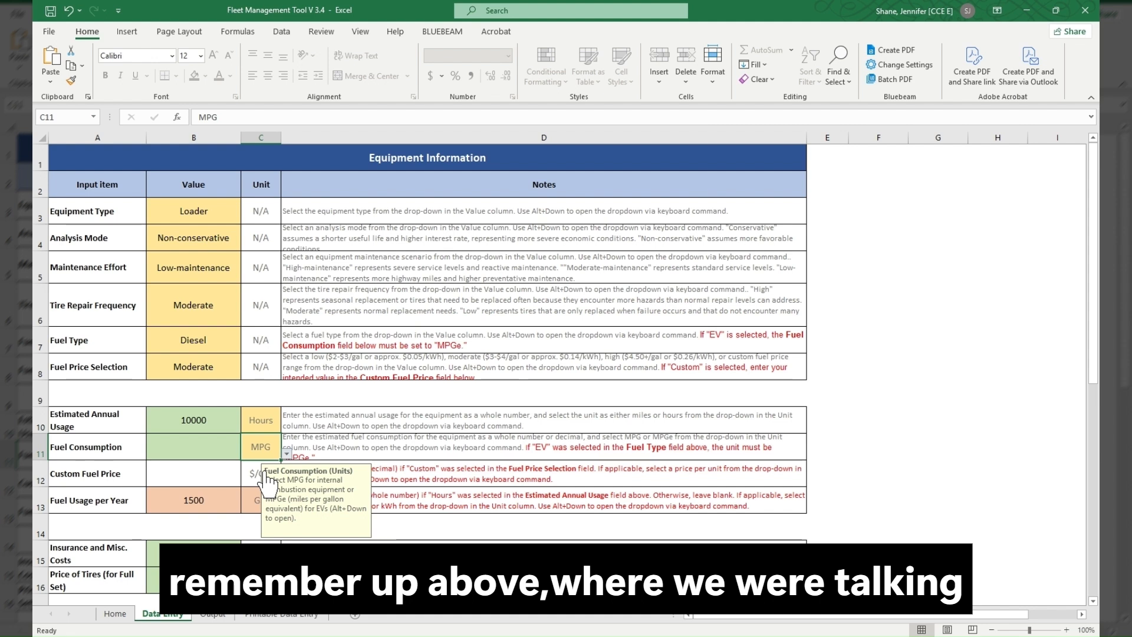
click(222, 345)
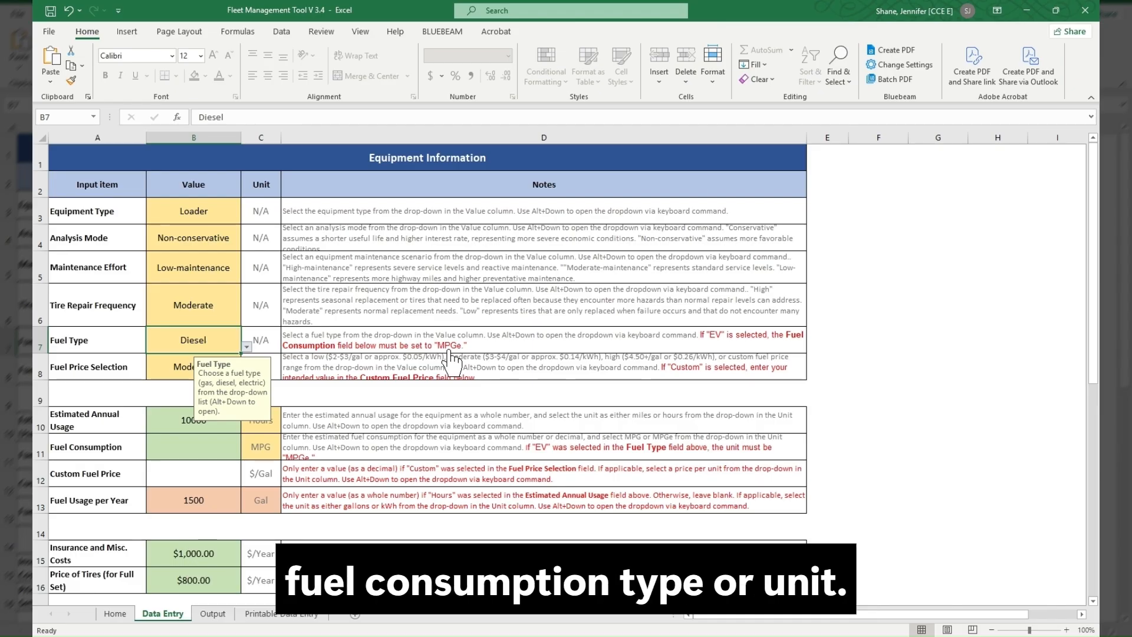
click(263, 452)
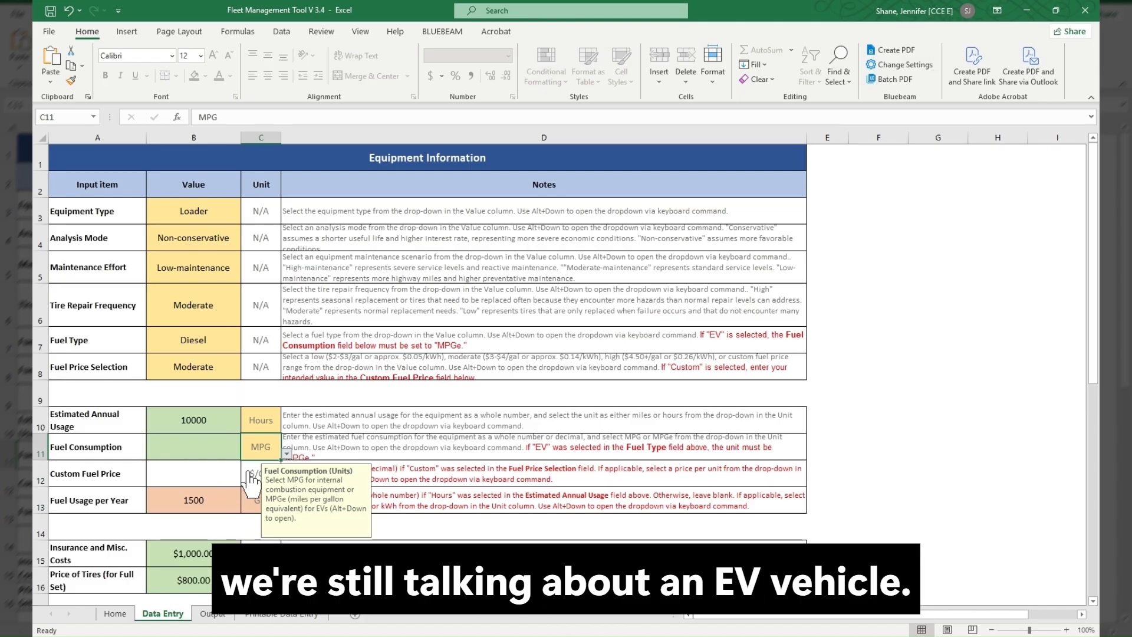
click(328, 445)
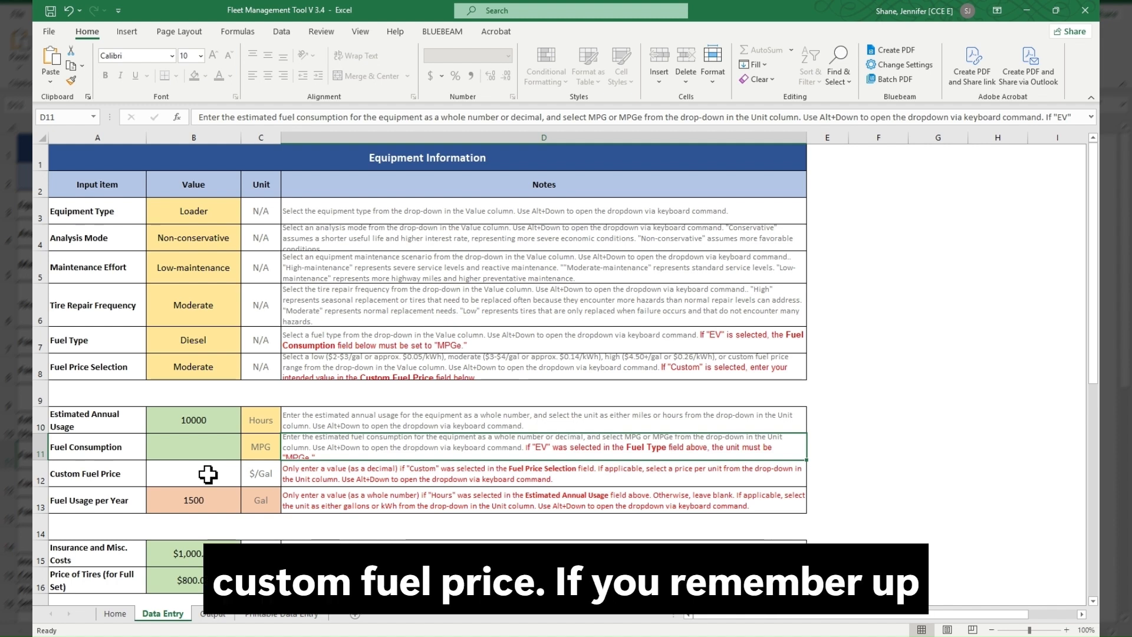
- Try the Custom option in Fuel Price Selection to check the Custom Fuel Price field, and restore Moderate
click(228, 374)
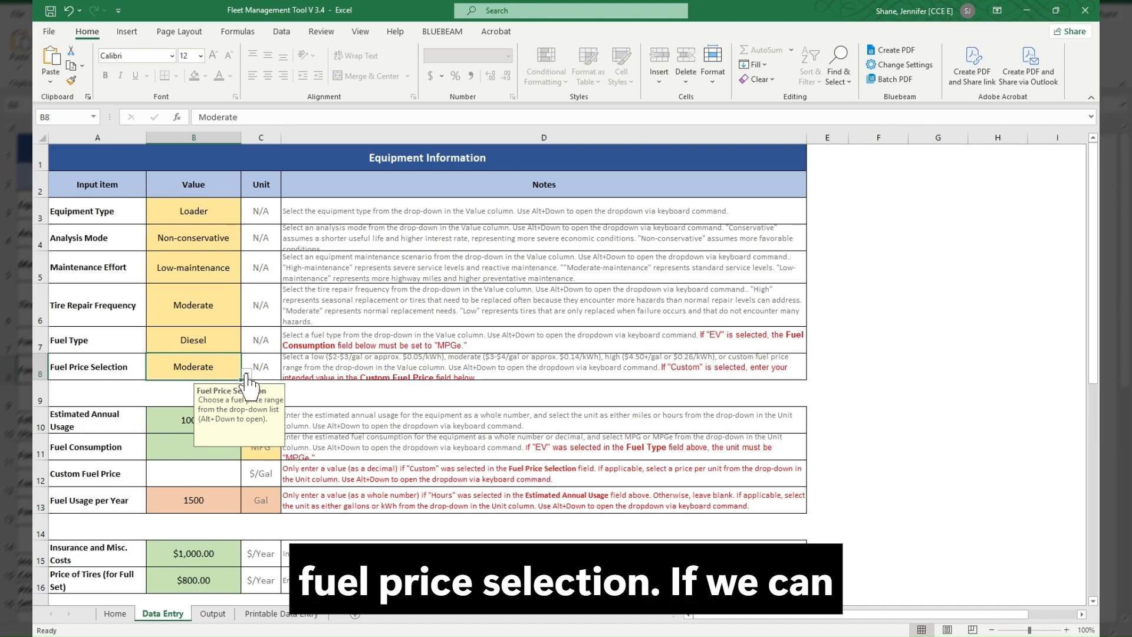
click(195, 410)
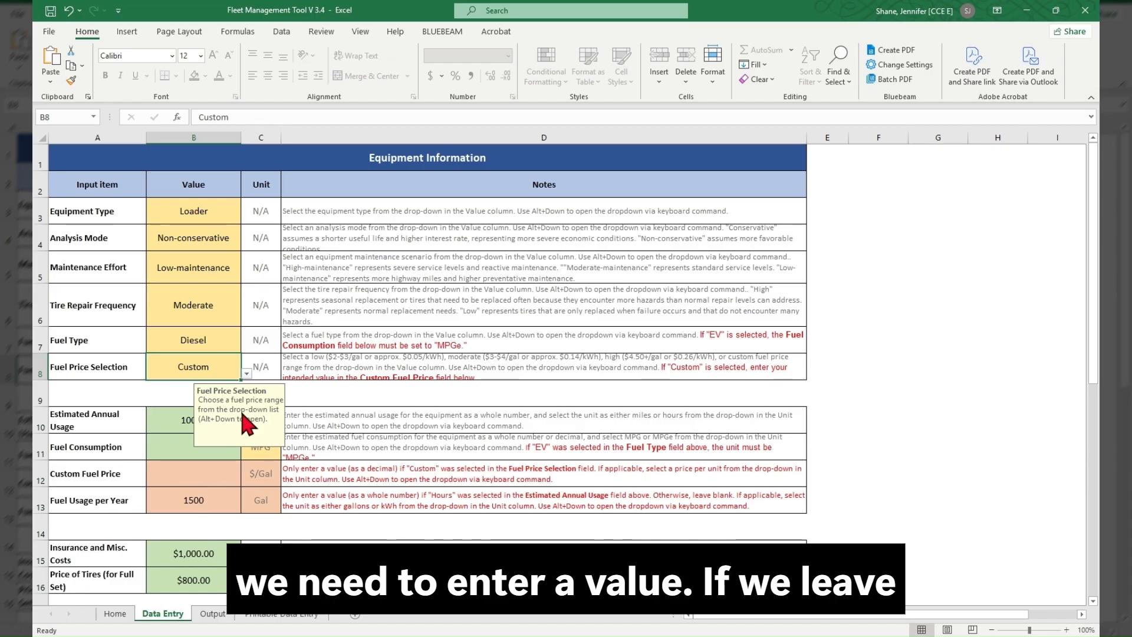
click(208, 398)
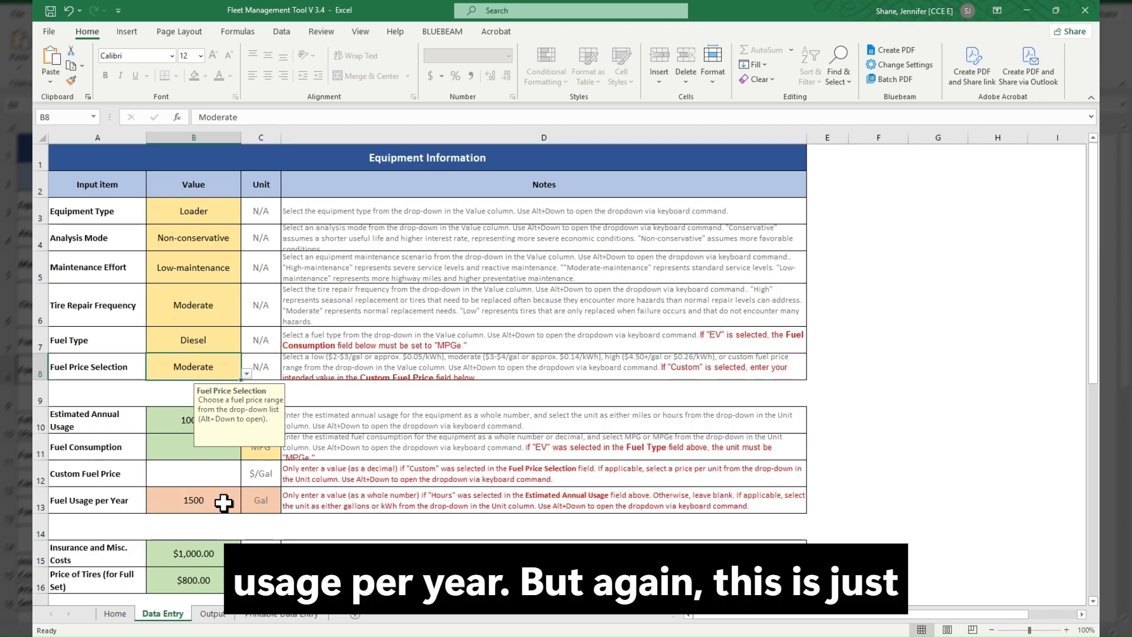
- Check the Fuel Usage per Year note against the unit chosen for Estimated Annual Usage
click(310, 498)
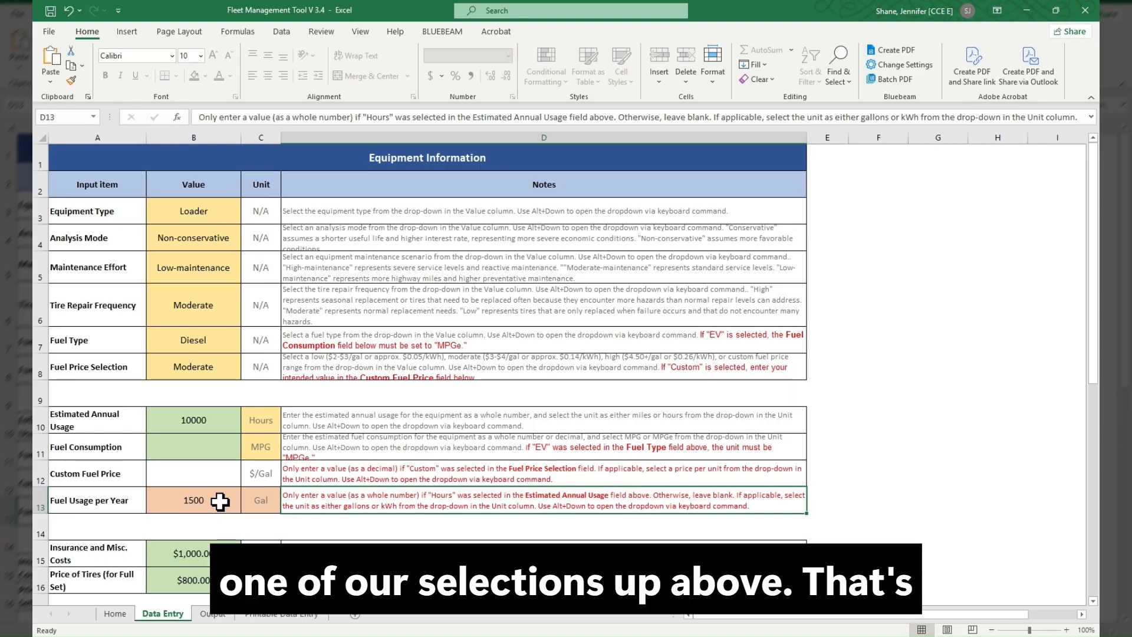
click(271, 424)
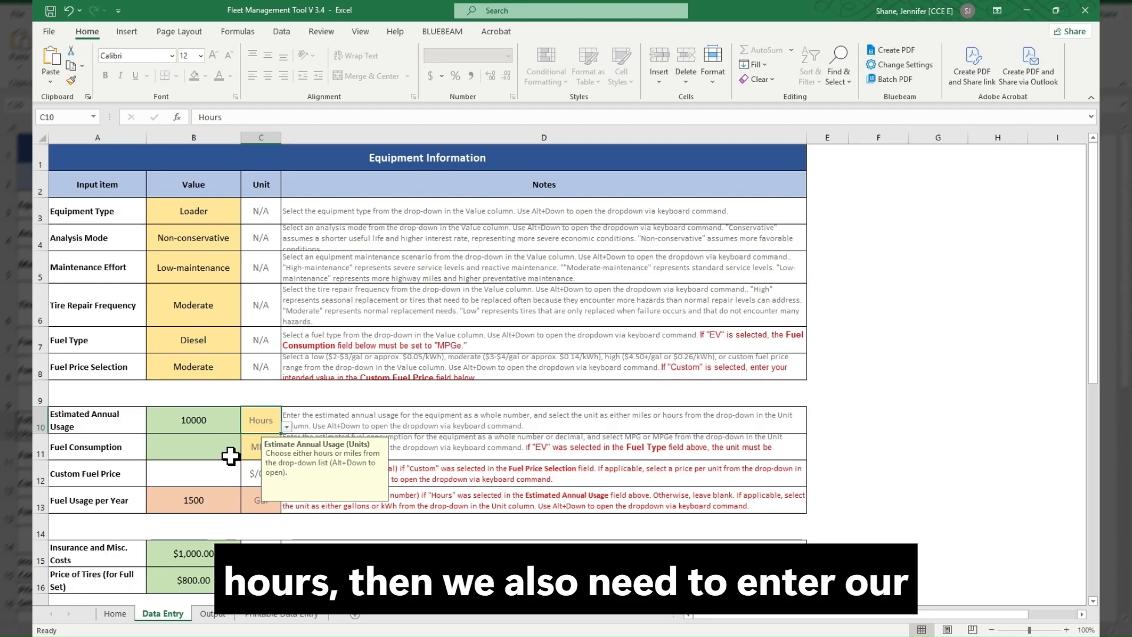
- Set the Estimated Annual Usage unit to Miles and check how this affects the Fuel Usage per Year value and unit
click(214, 502)
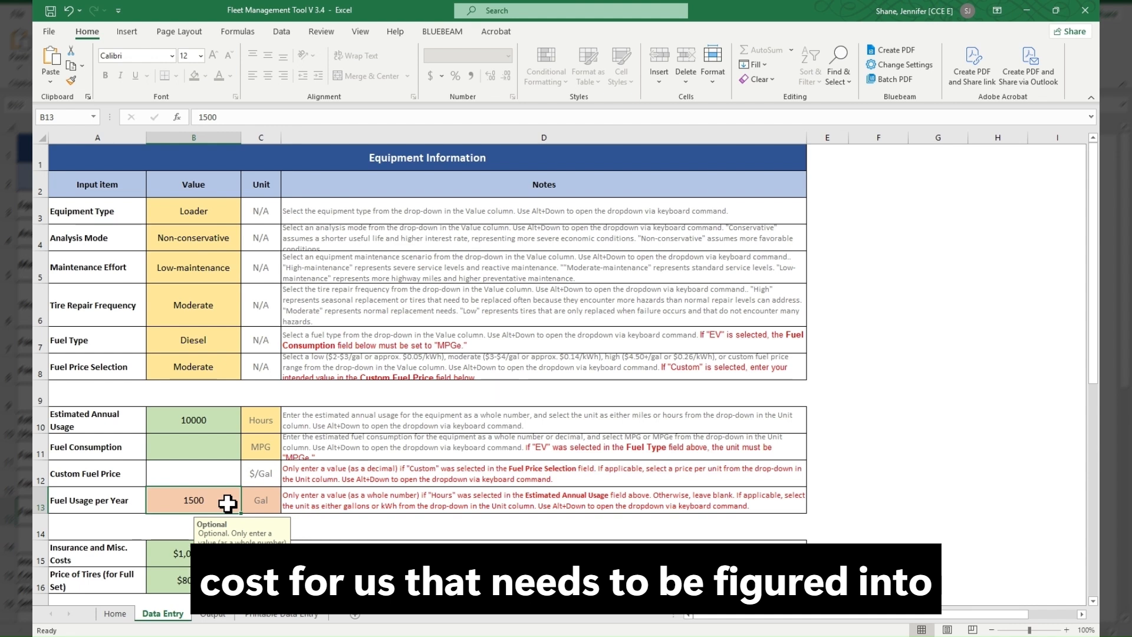
click(272, 426)
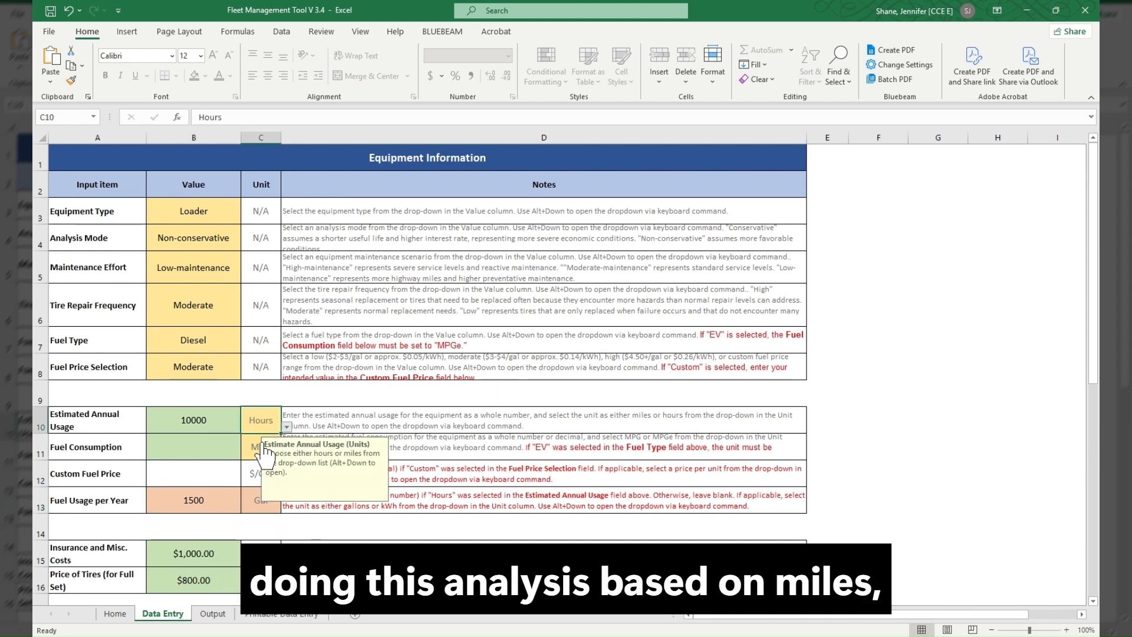
click(246, 451)
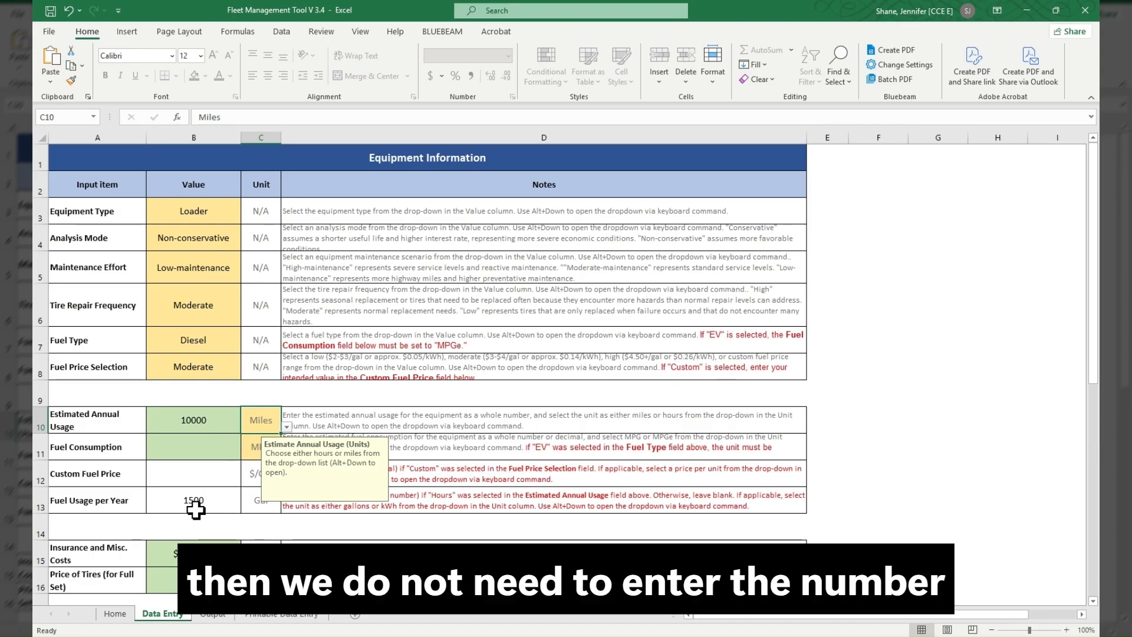
click(239, 505)
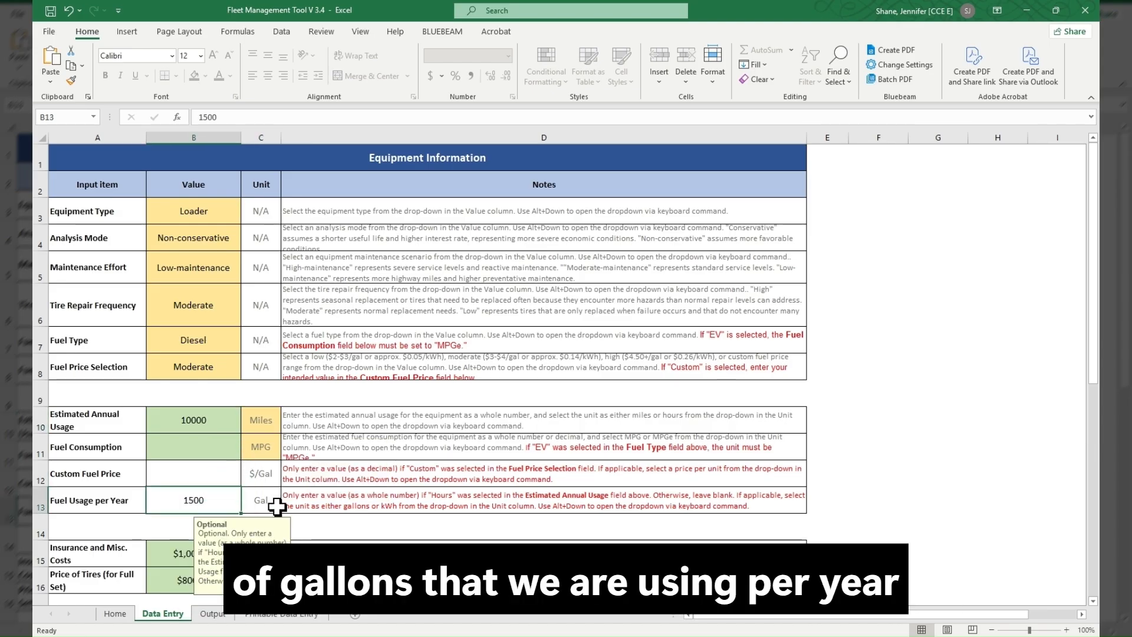
click(265, 508)
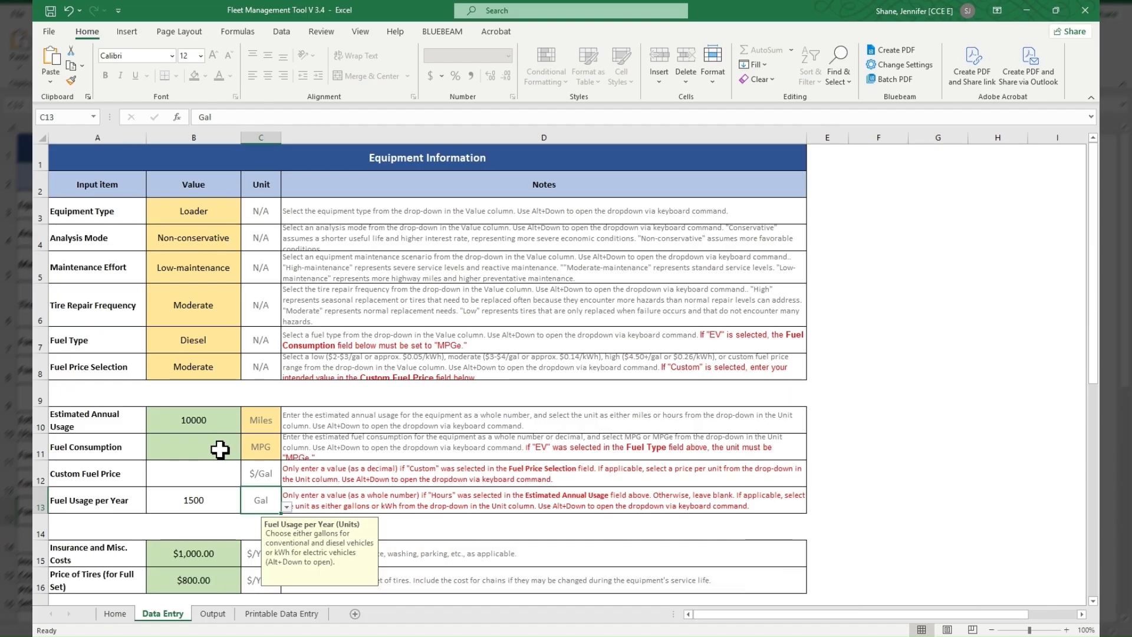
- Check the Insurance and Misc. Costs input with its note and the Price of Tires (for Full Set) input
scroll(219, 450, down, 1)
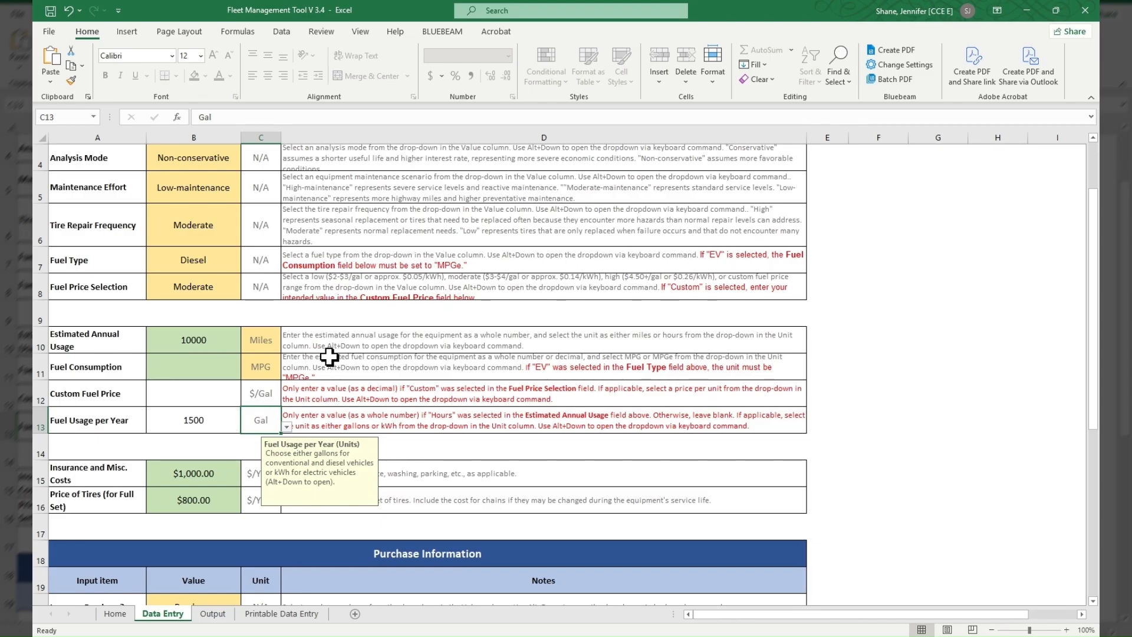
scroll(333, 368, down, 2)
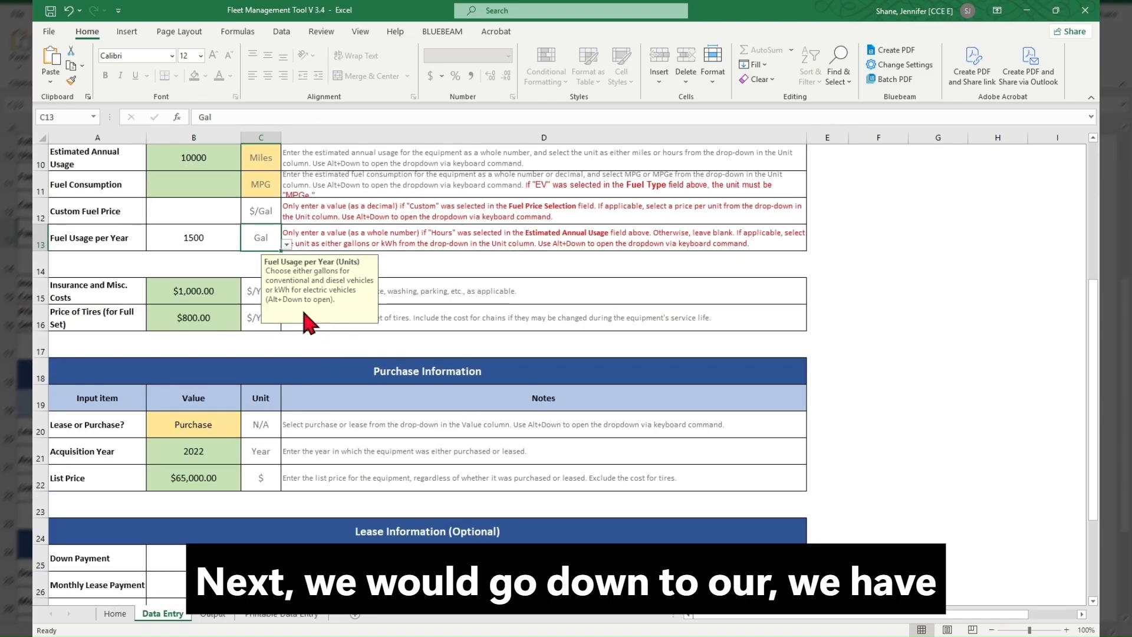
click(471, 284)
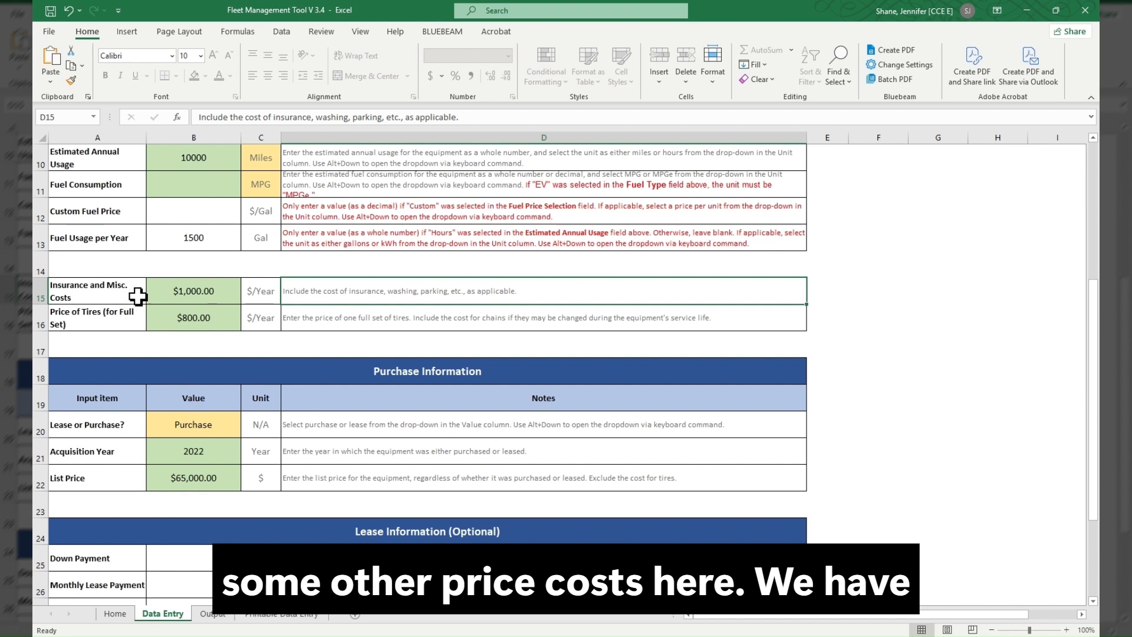
click(227, 296)
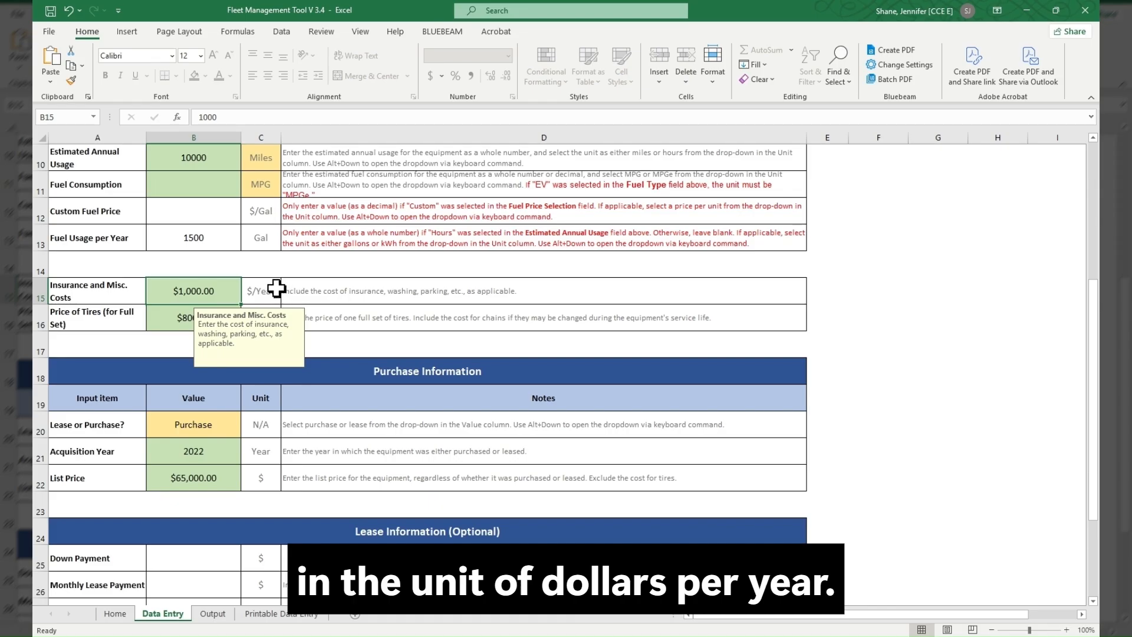
click(164, 312)
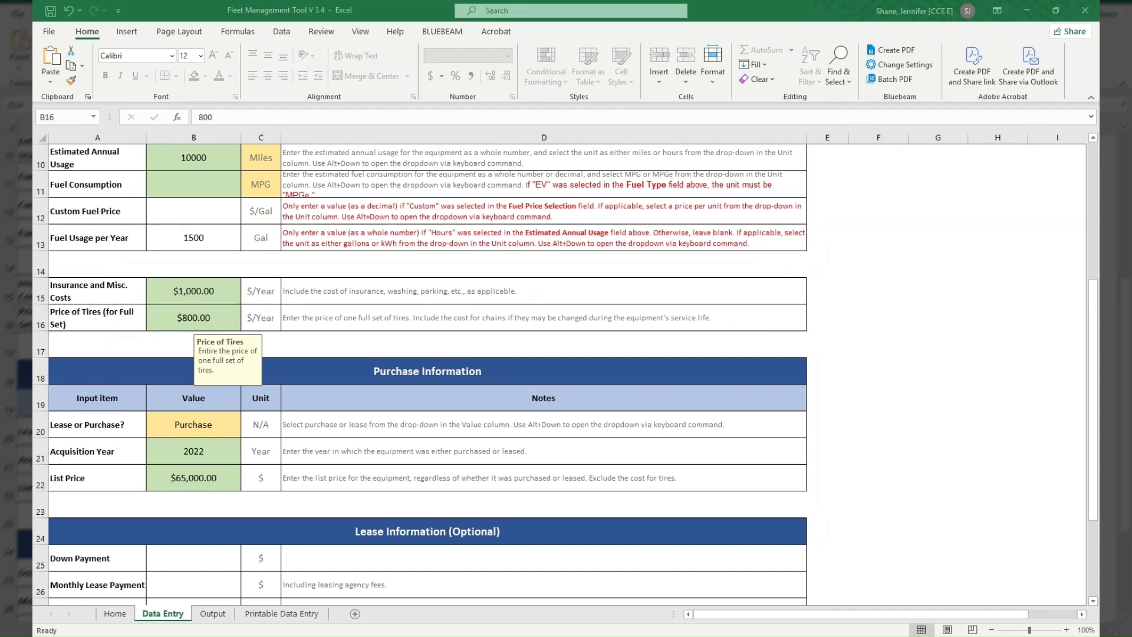
- Set Lease or Purchase? to Lease in the Purchase Information section and check the Acquisition Year and List Price inputs
scroll(860, 393, down, 1)
scroll(865, 404, down, 1)
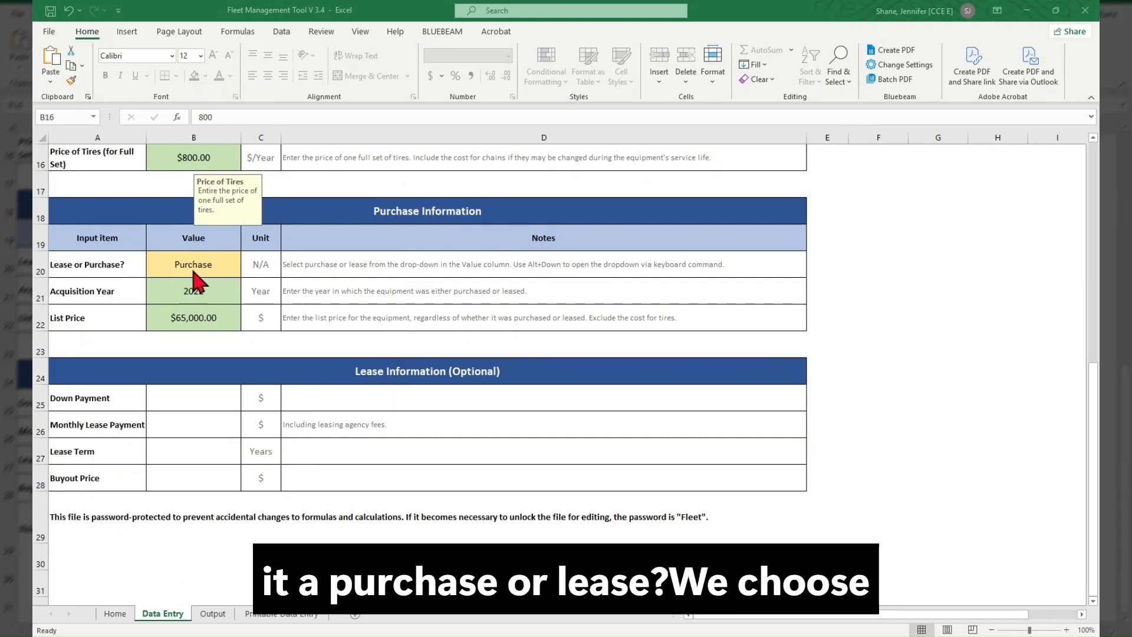
click(224, 268)
click(228, 267)
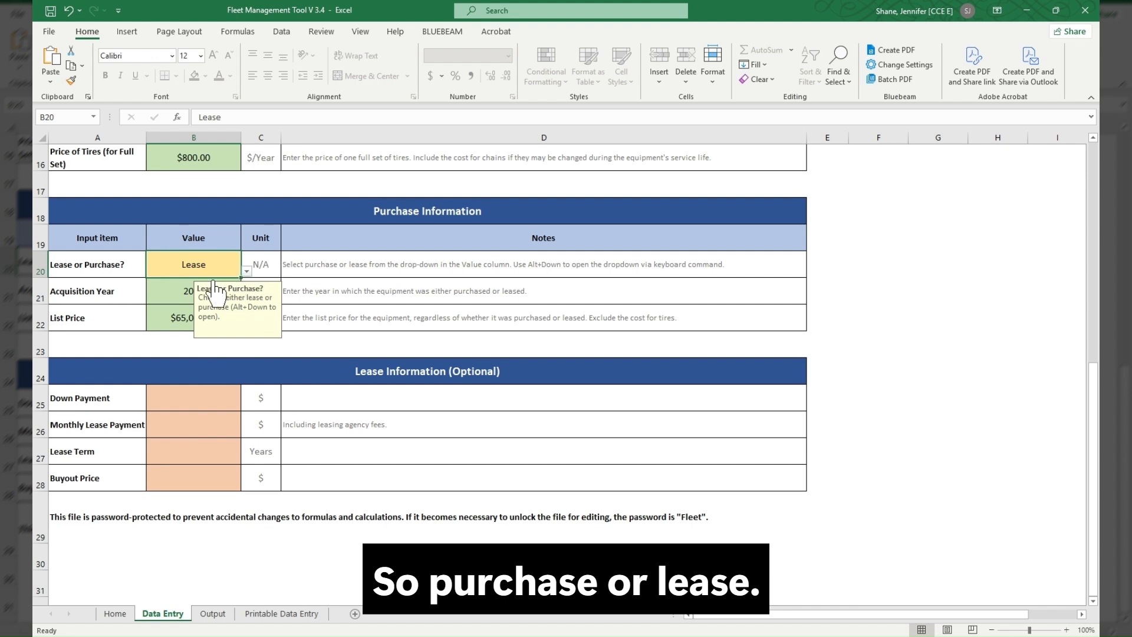
click(179, 291)
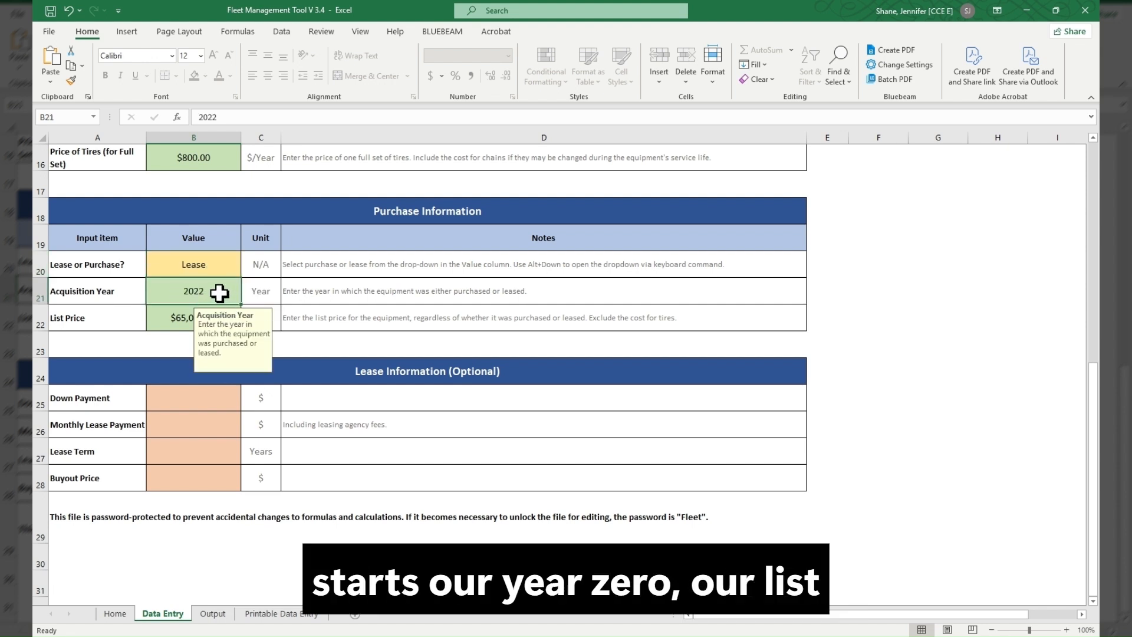
click(178, 322)
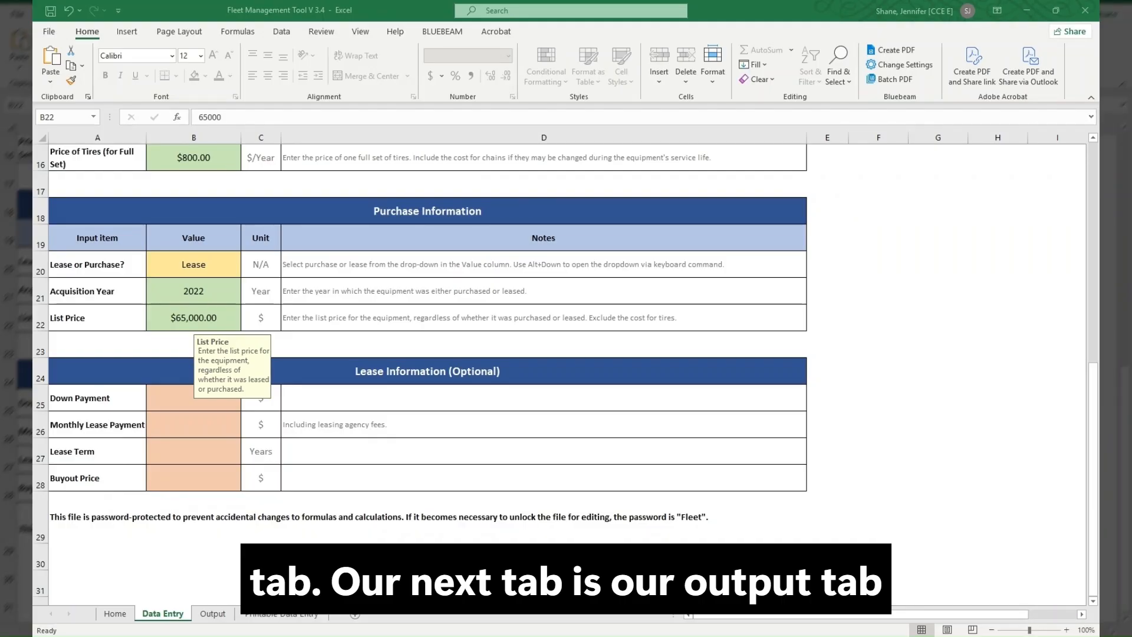
- Examine the Calculated Parameters and Life-Cycle Cost Analysis Output tables on the Output sheet
click(211, 613)
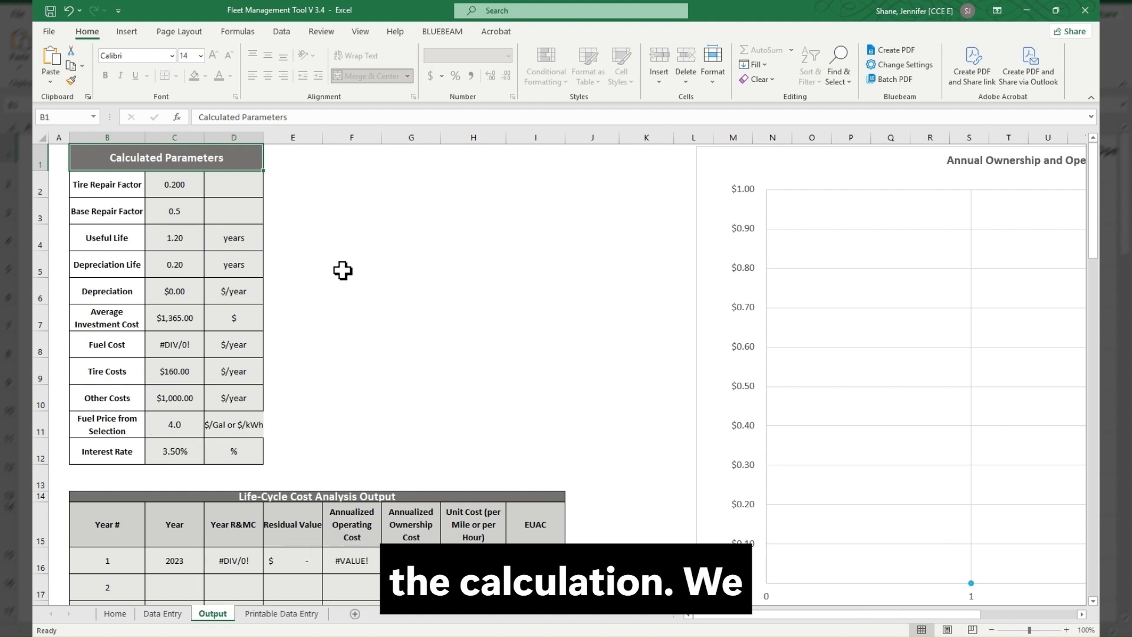
scroll(341, 270, down, 2)
scroll(582, 265, down, 2)
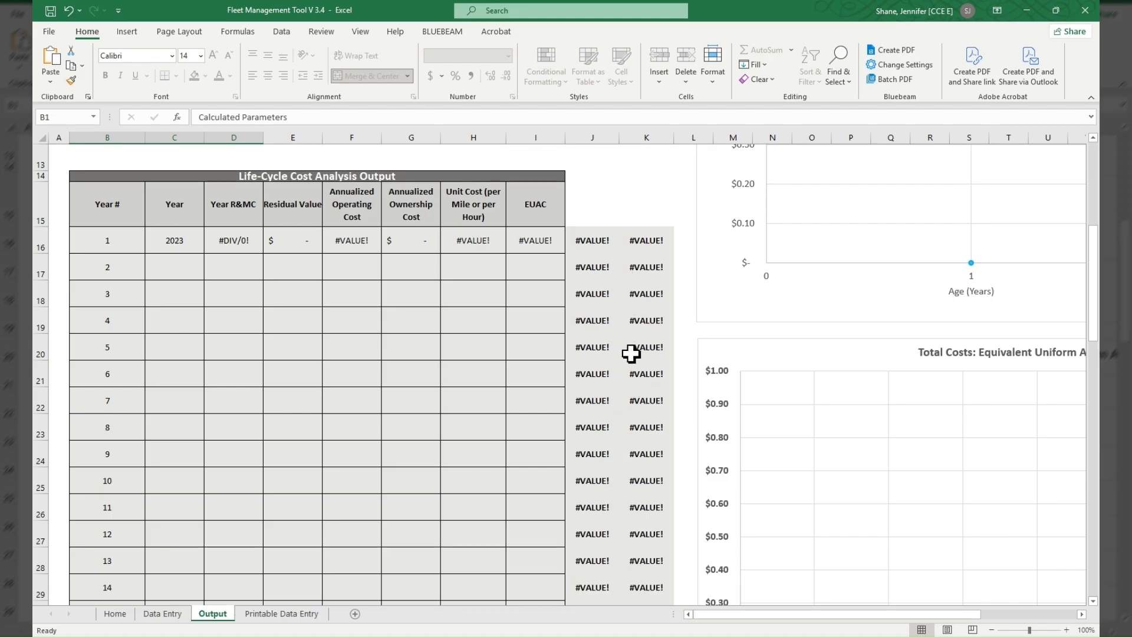
scroll(629, 353, up, 3)
scroll(628, 354, up, 1)
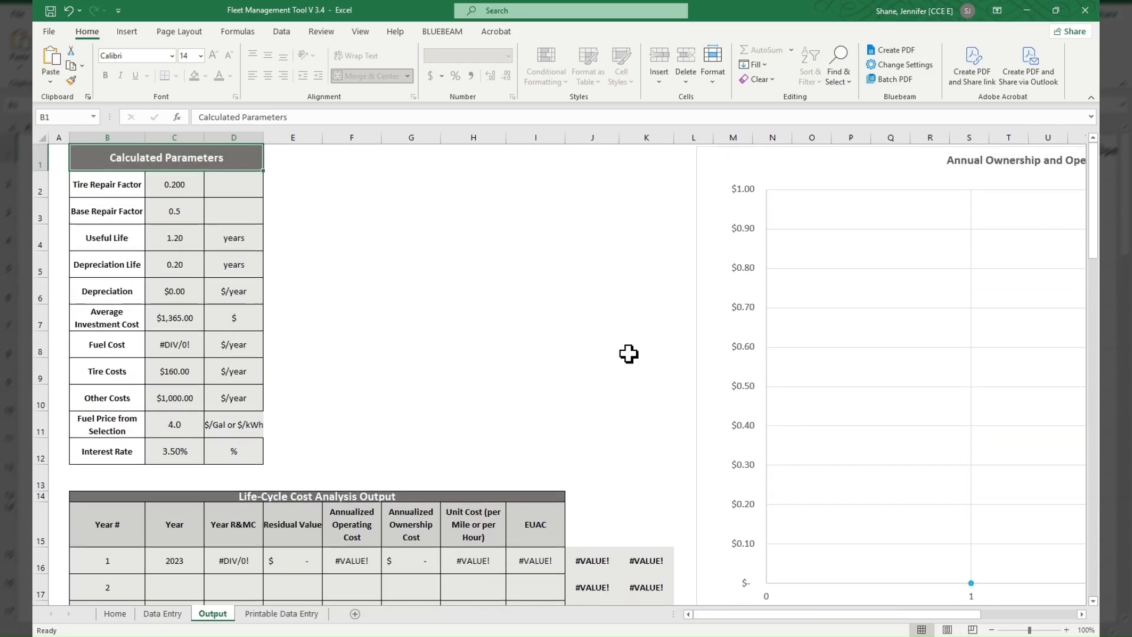
- Examine the Annual Ownership and Operating Costs chart and the Equivalent Uniform Annual Cost (EUAC) chart on the Output sheet
drag(744, 619, 849, 619)
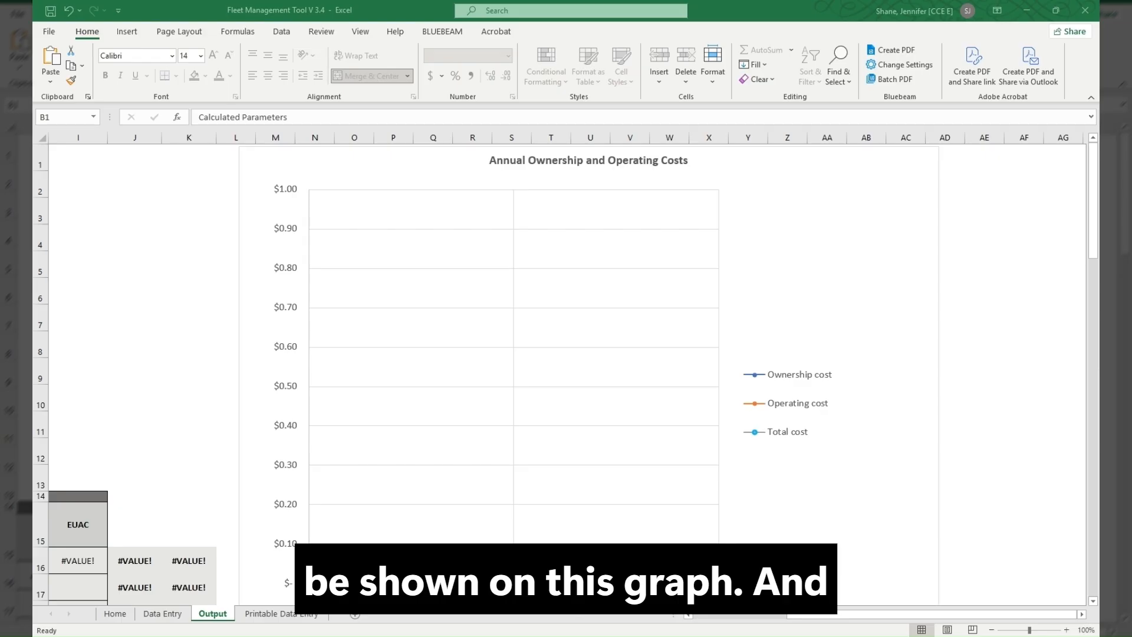
scroll(917, 406, down, 4)
scroll(915, 405, down, 2)
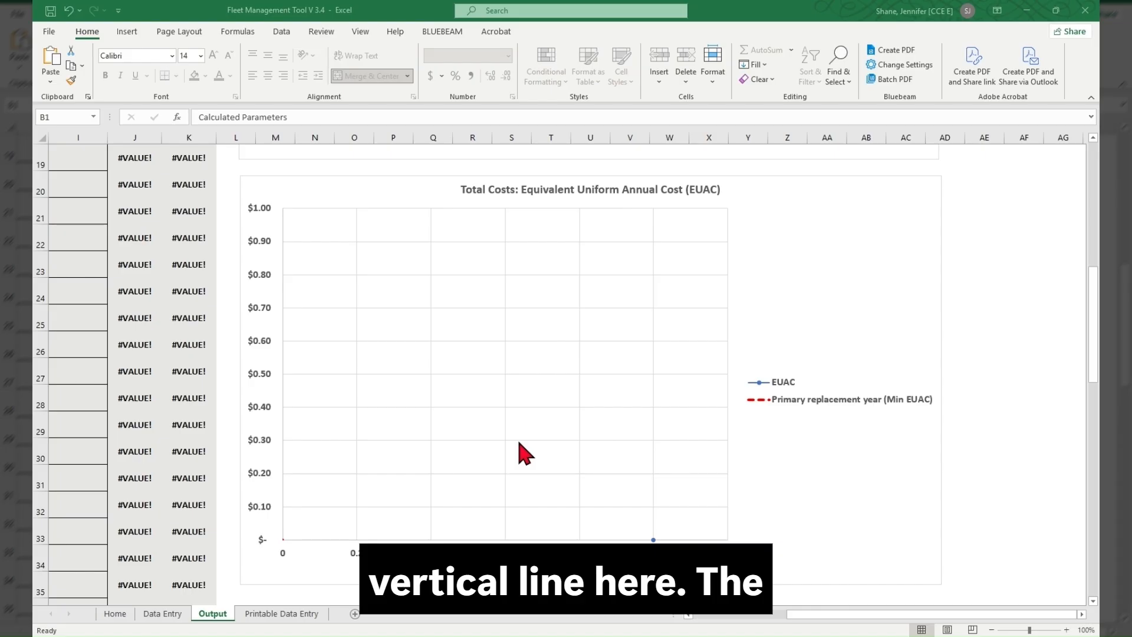
scroll(525, 454, up, 5)
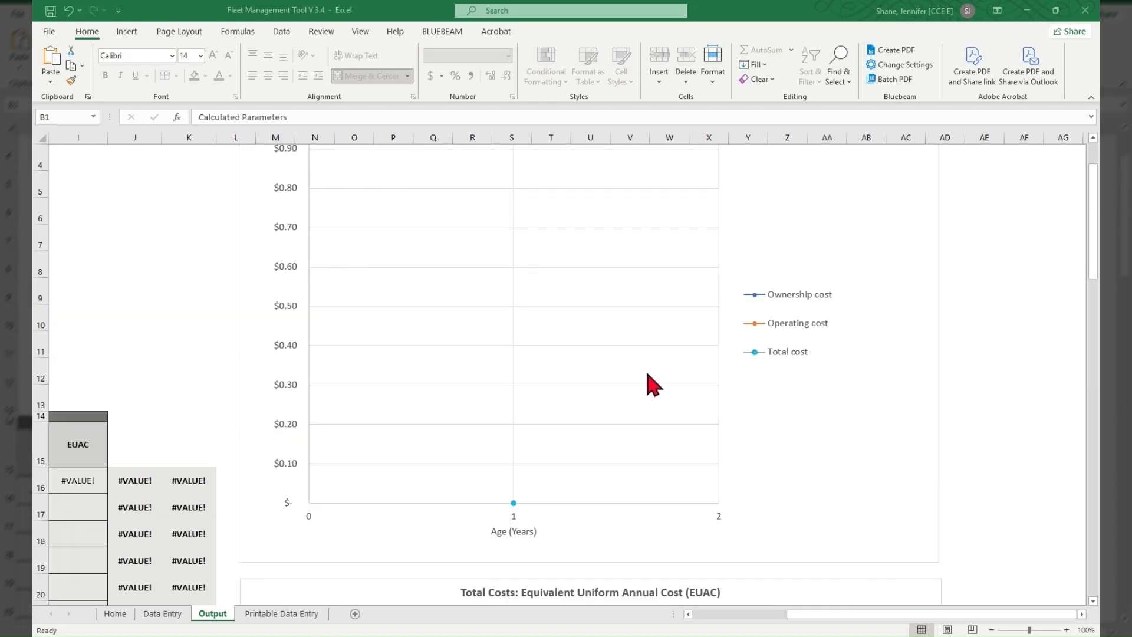
scroll(636, 386, up, 1)
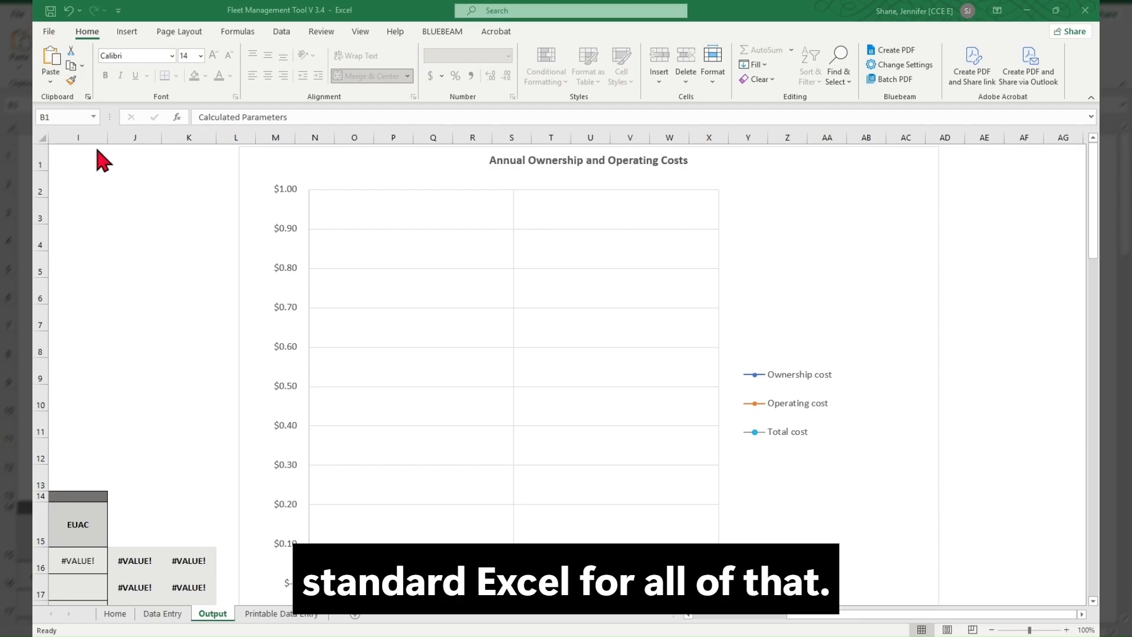
- Review the Printable Data Entry sheet from Equipment Information through Purchase Information to the optional Lease Information
click(284, 613)
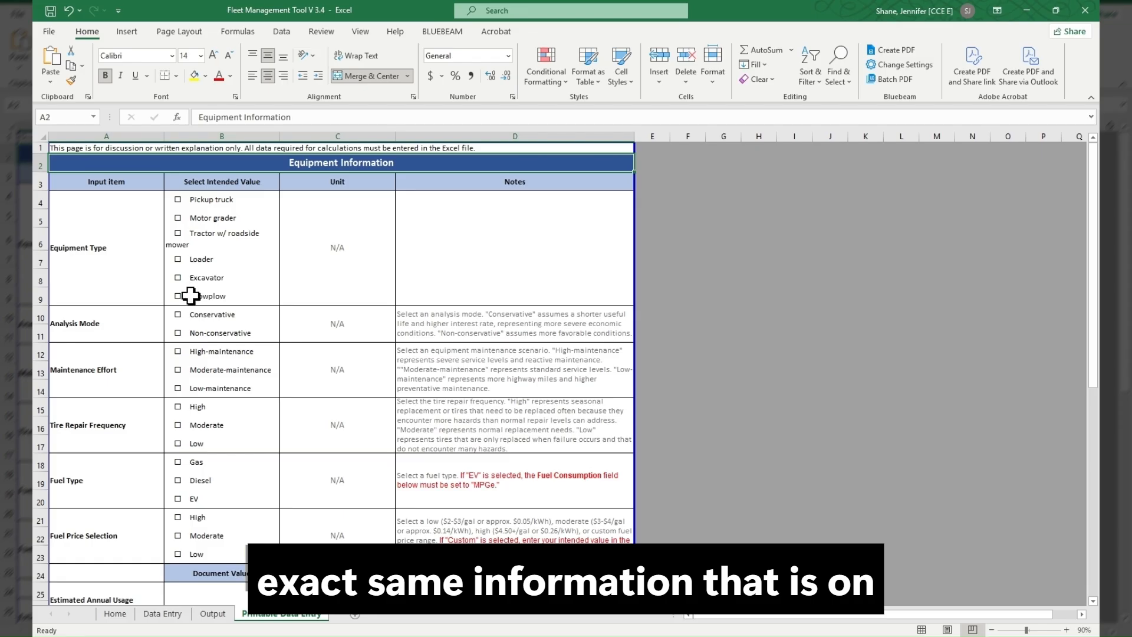
scroll(194, 301, down, 4)
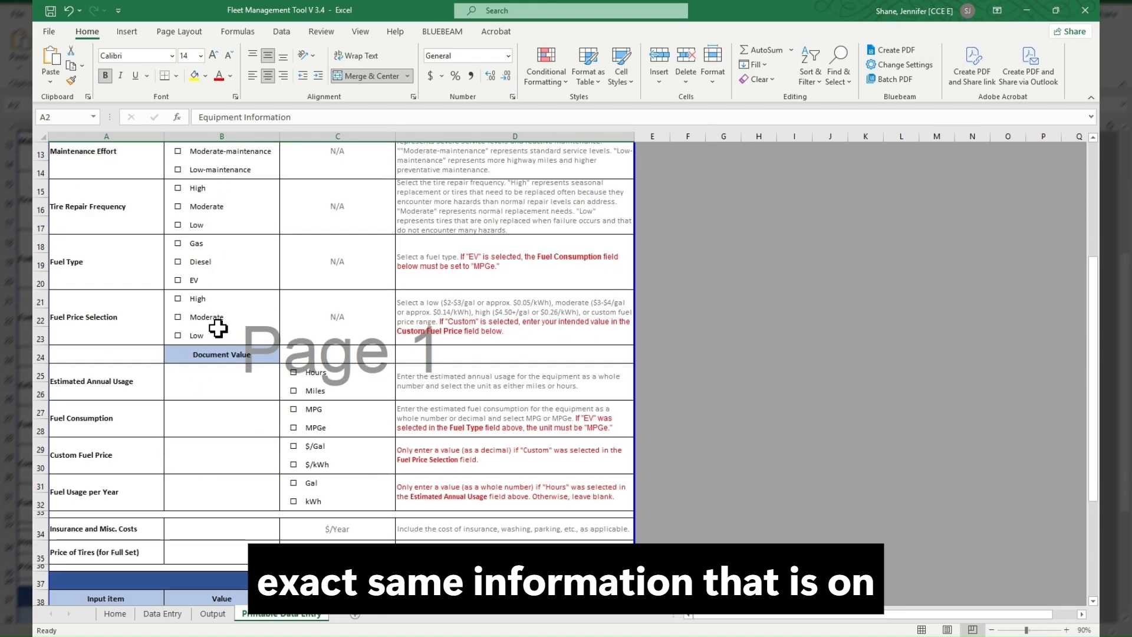
scroll(218, 327, down, 2)
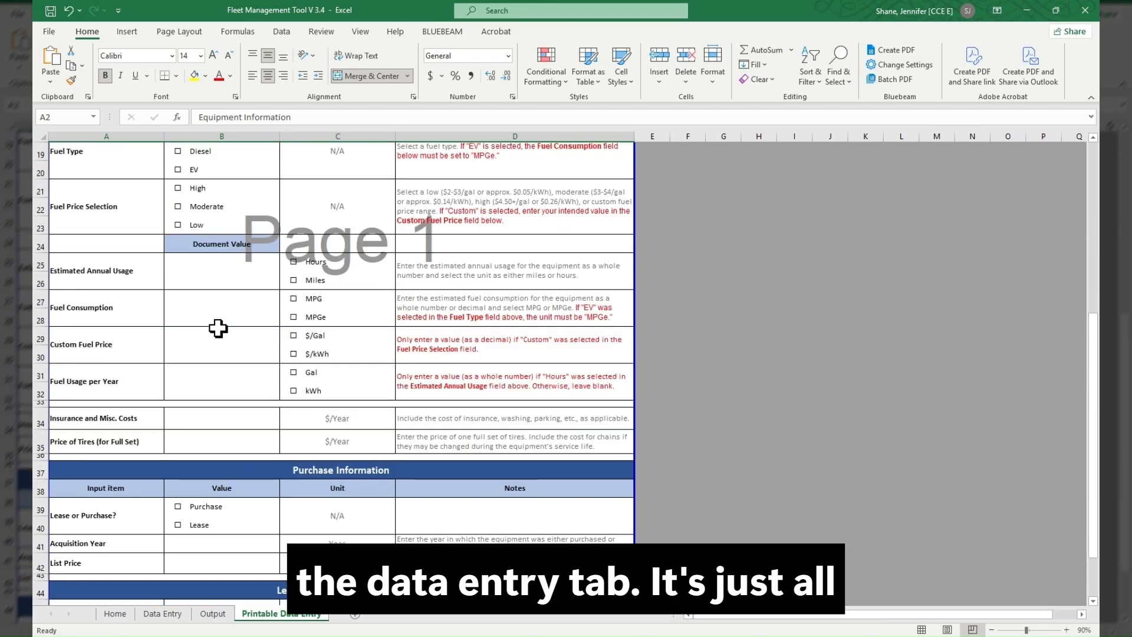
scroll(219, 327, up, 2)
scroll(218, 327, up, 4)
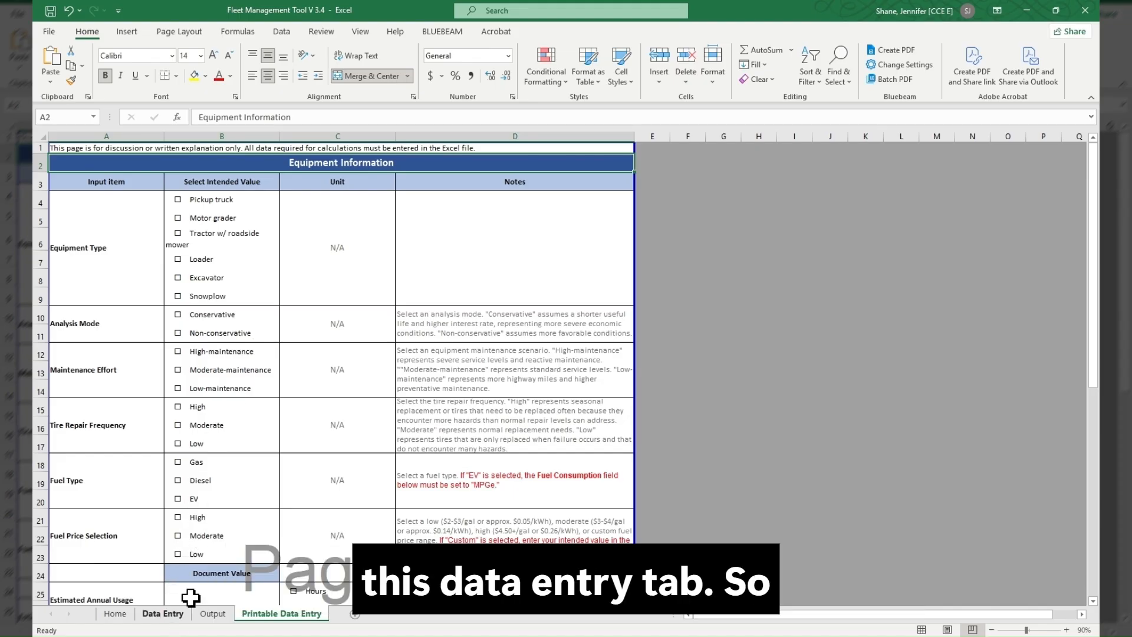
scroll(526, 370, down, 3)
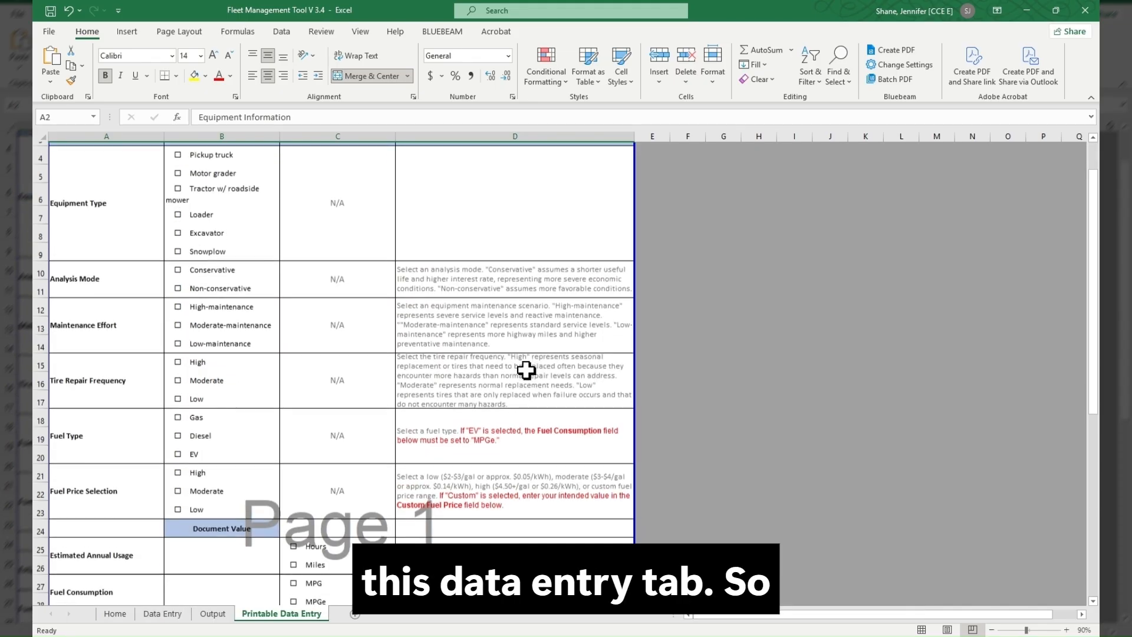
scroll(526, 370, down, 3)
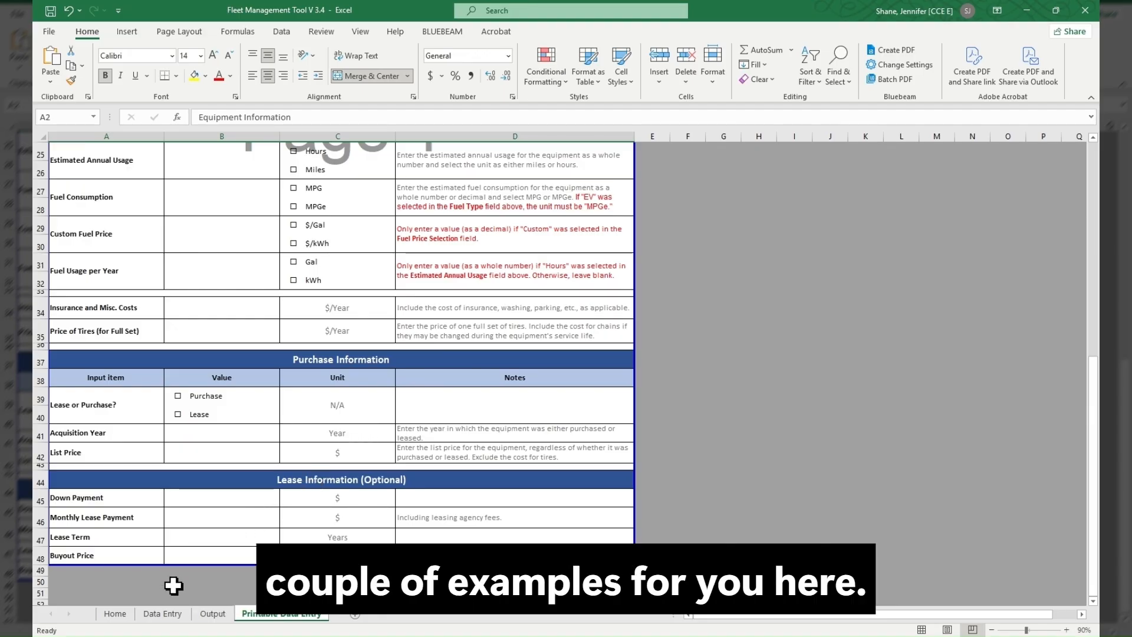
- Review the data entry instructions and the Outputs description on the Home sheet
click(117, 617)
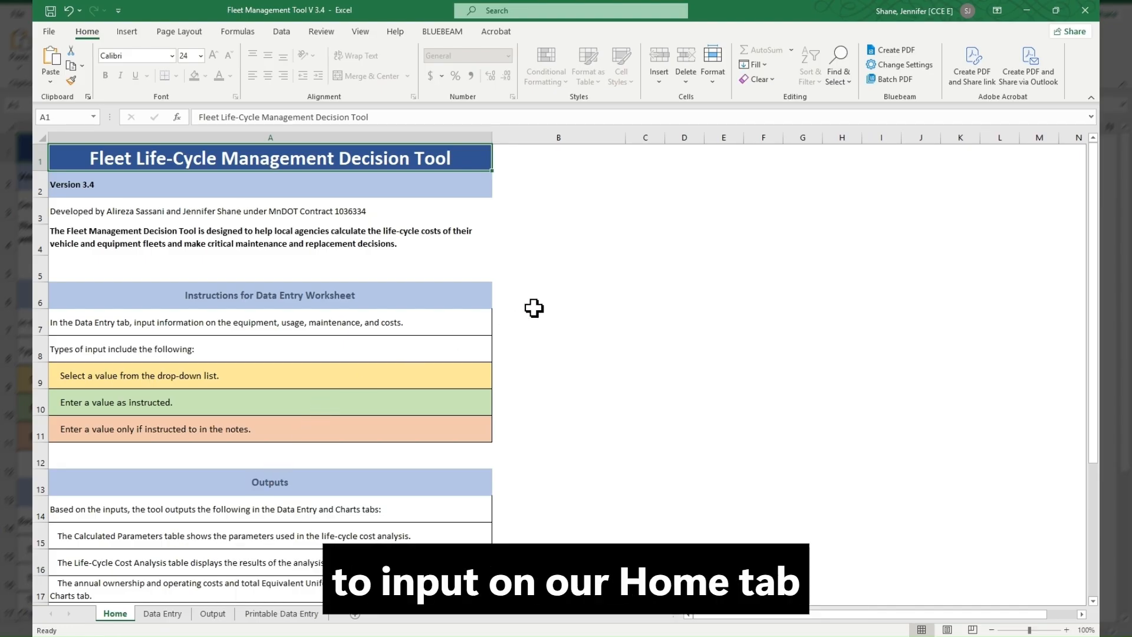
scroll(533, 307, down, 2)
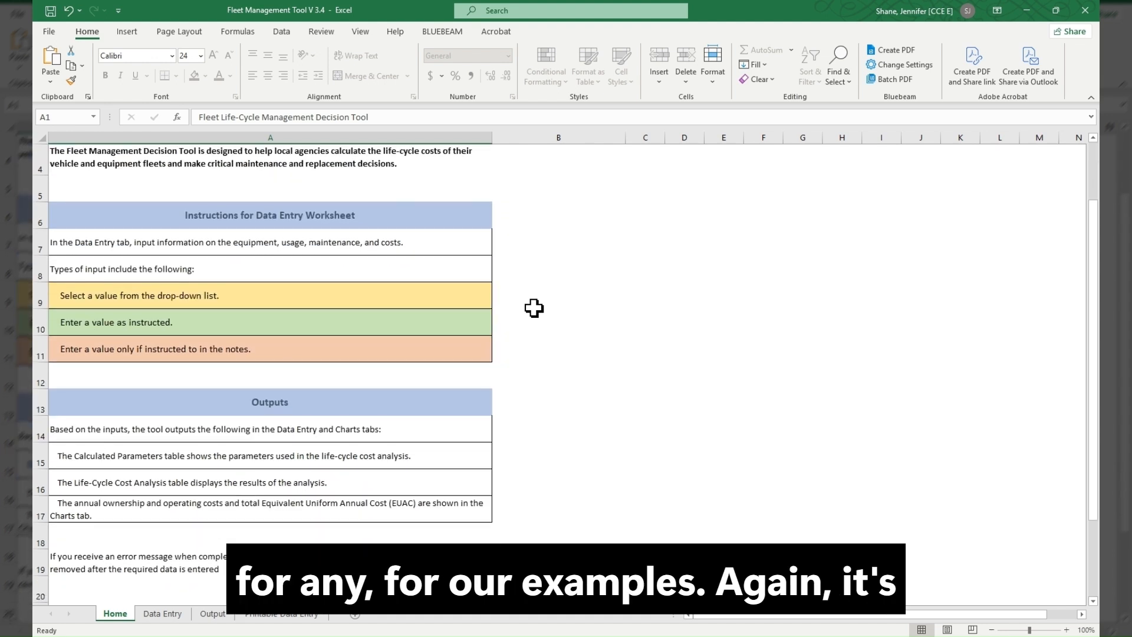
scroll(533, 307, up, 2)
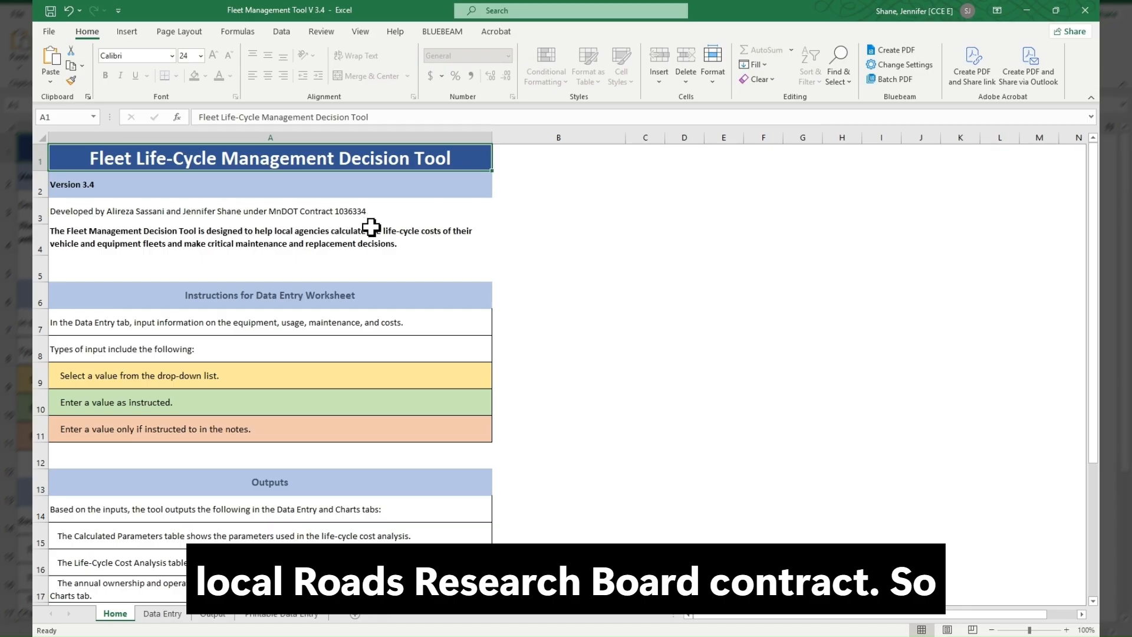
- Return to the Data Entry sheet and set the Equipment Type to Pickup truck
click(161, 615)
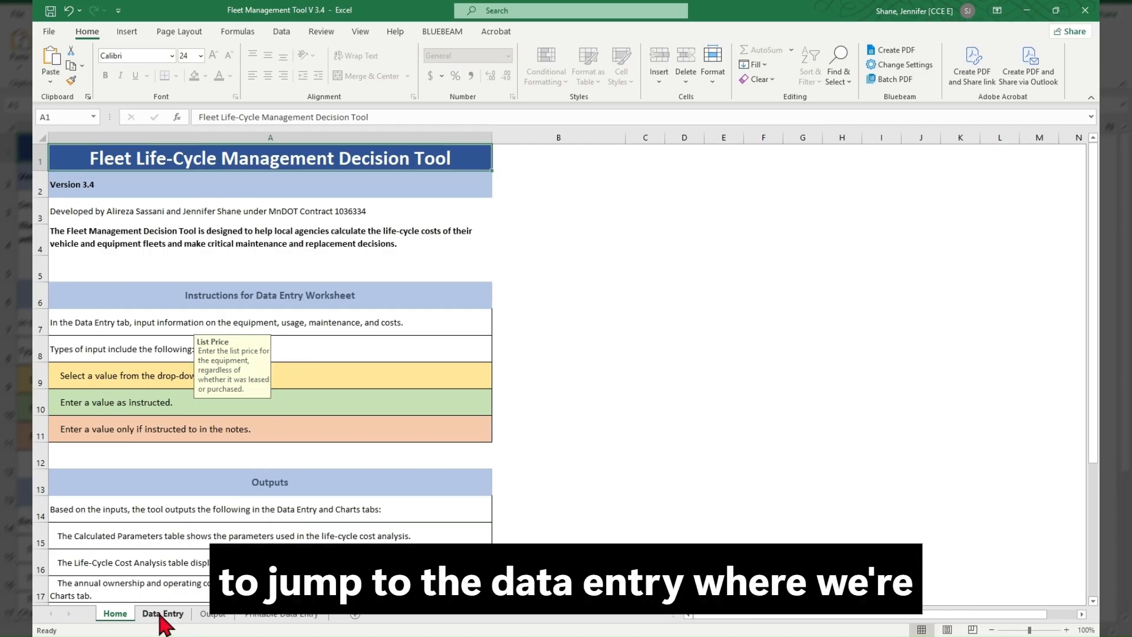
scroll(455, 300, up, 5)
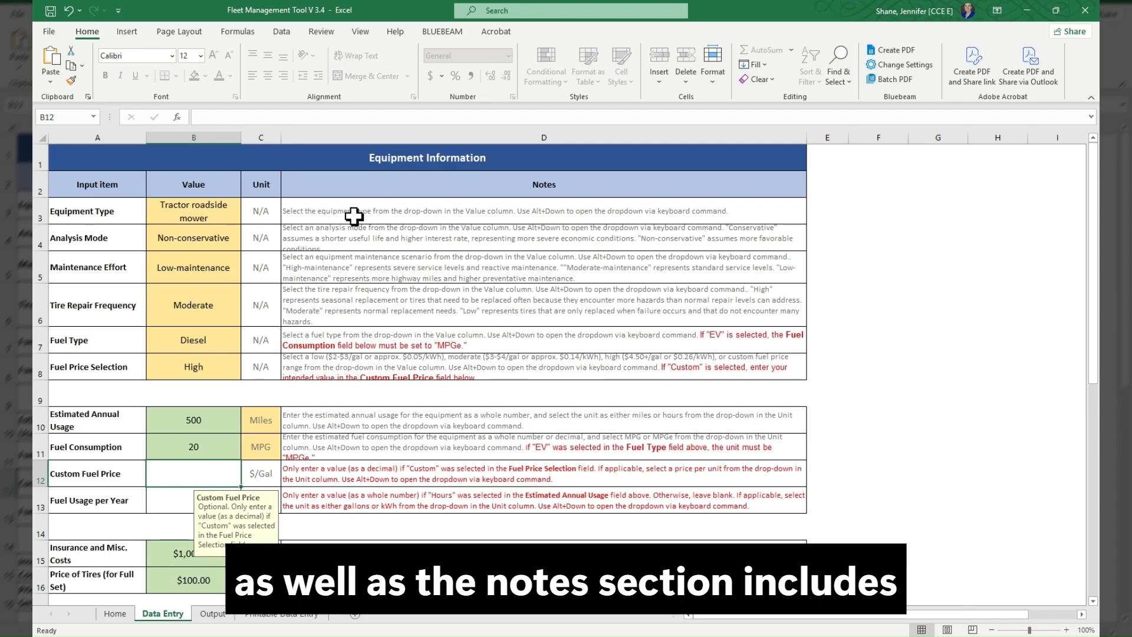
click(315, 217)
click(216, 222)
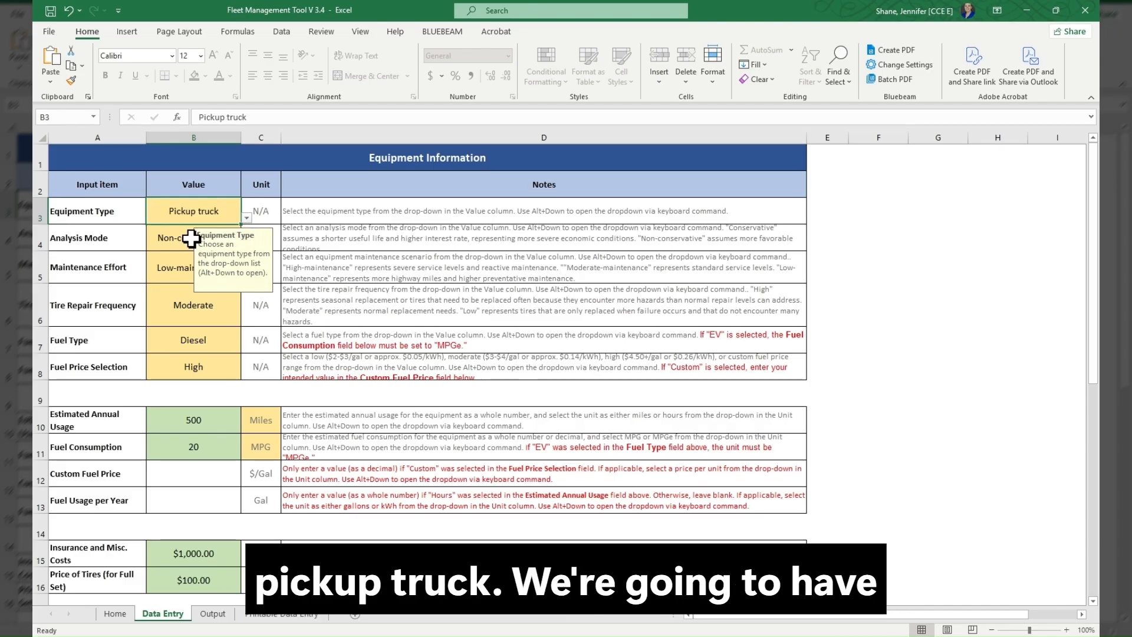
- Set the Analysis Mode to Conservative and the Maintenance Effort to Moderate-maintenance, keeping the Tire Repair Frequency at Moderate
click(168, 242)
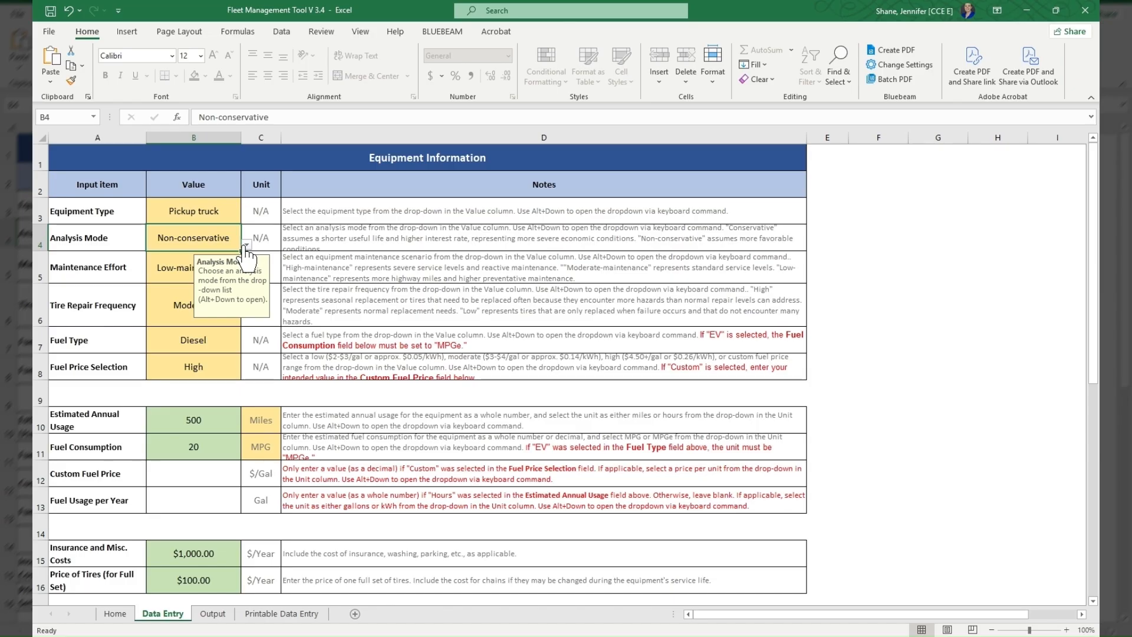
click(248, 245)
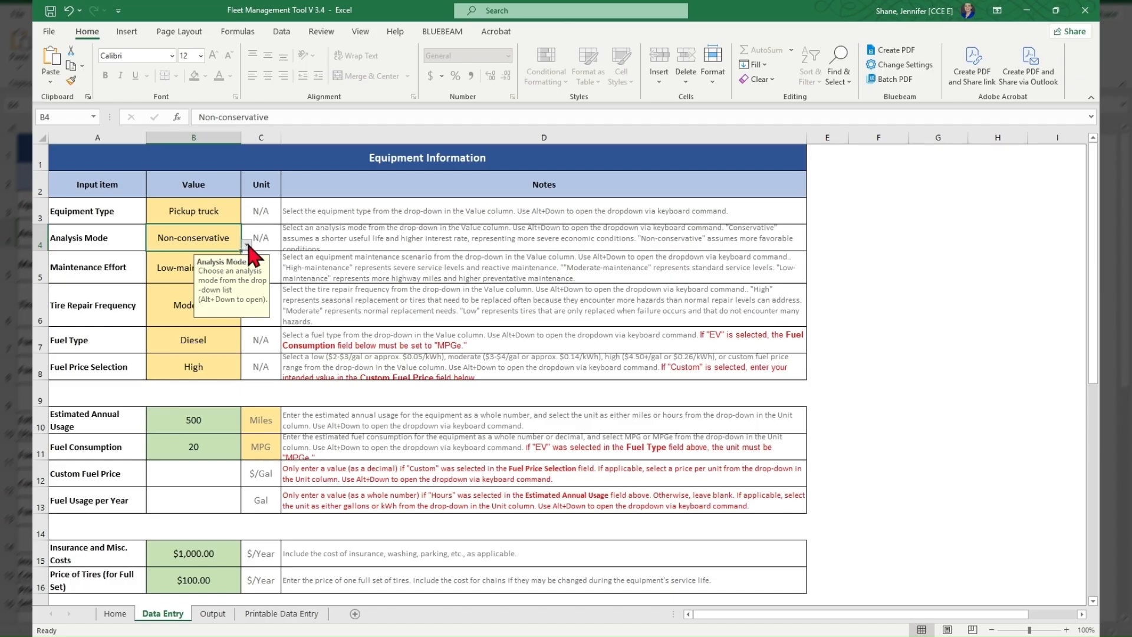
click(219, 259)
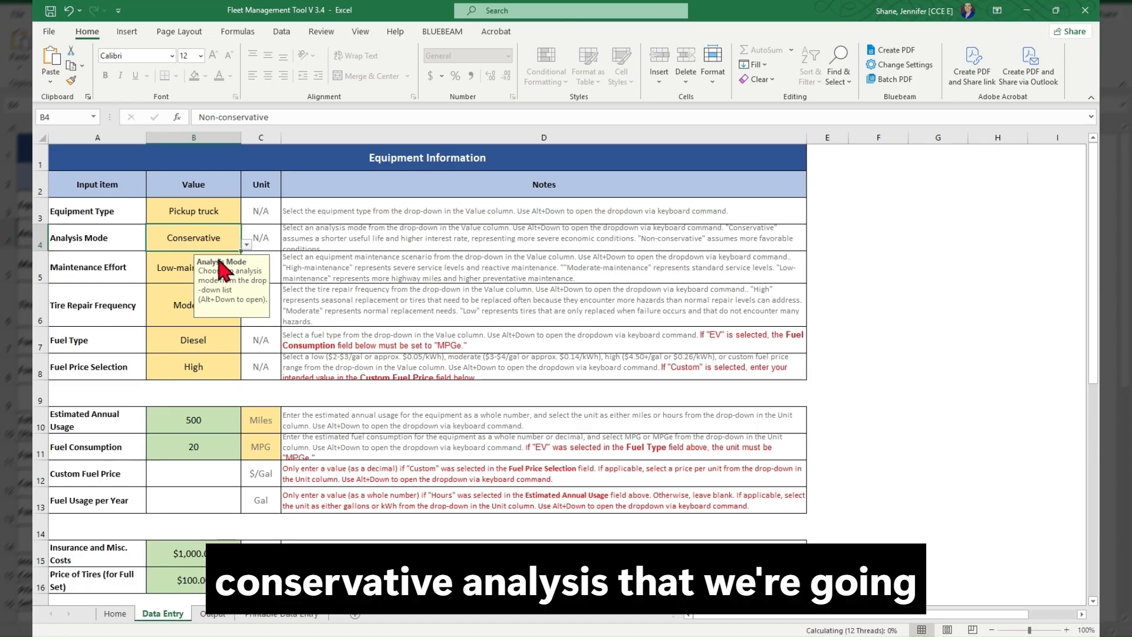
click(173, 265)
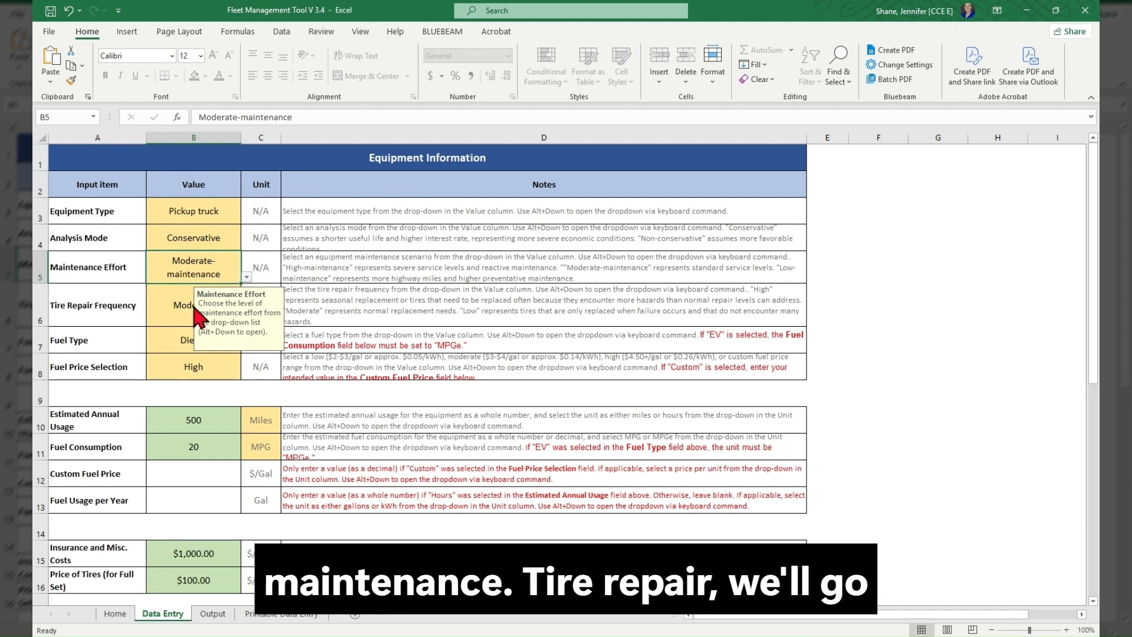
click(152, 304)
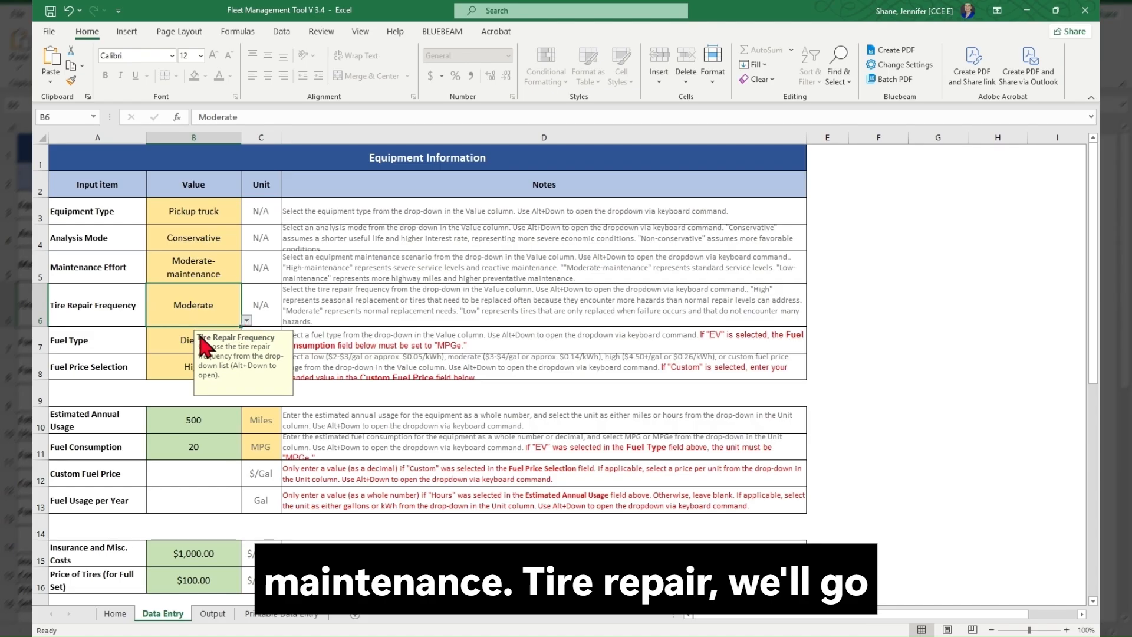
- Set the Fuel Type to Gas and the Fuel Price Selection to Moderate
click(178, 342)
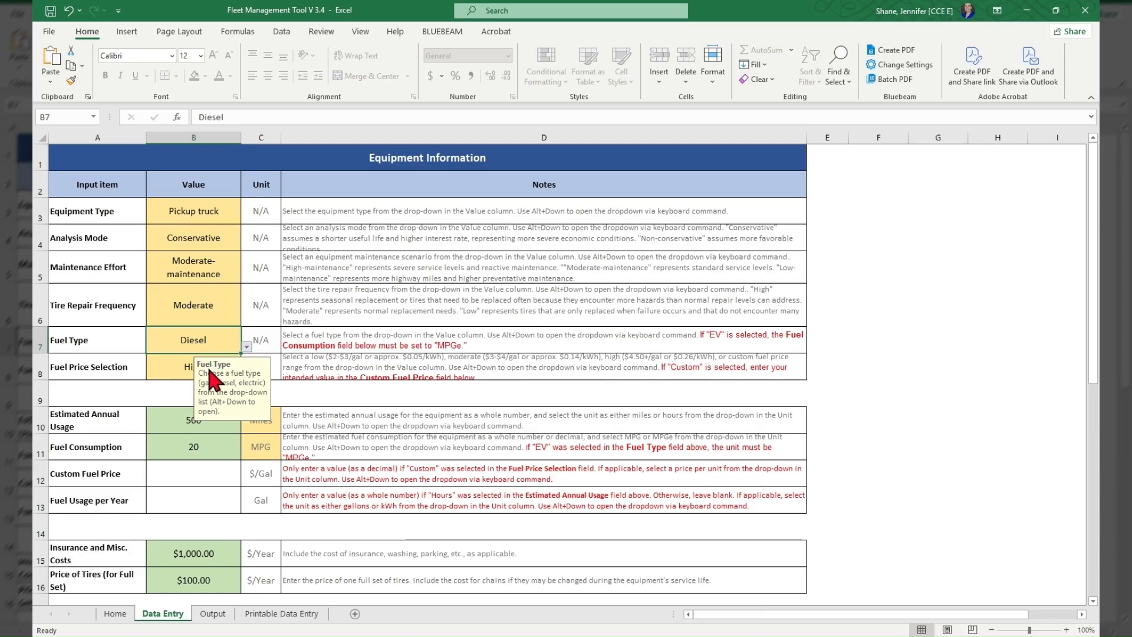
click(175, 366)
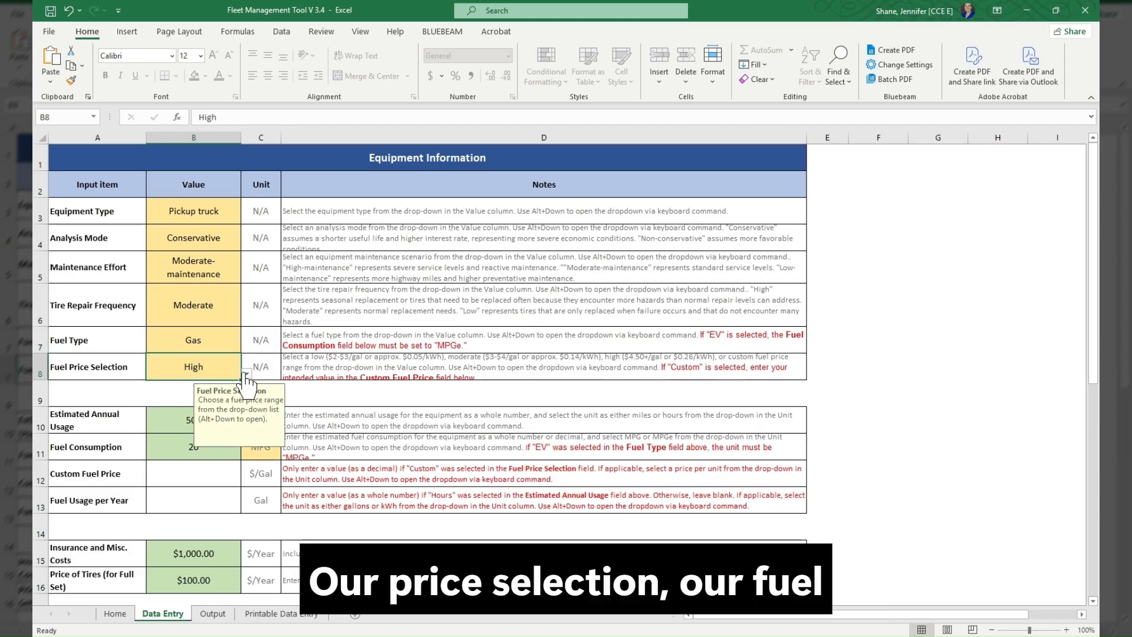
click(207, 392)
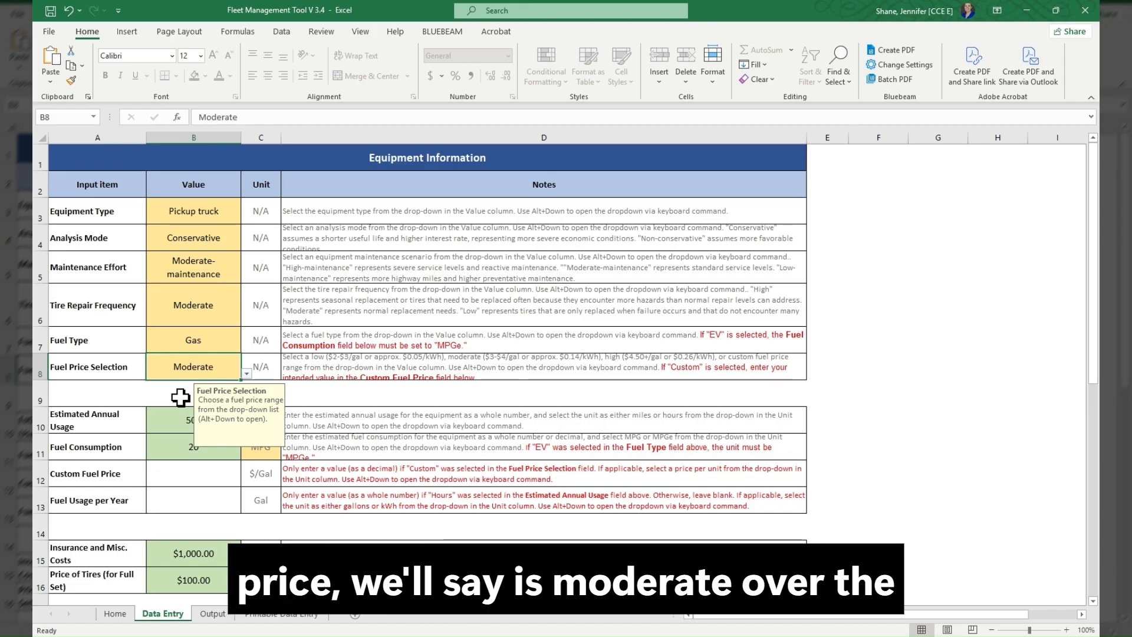
click(323, 393)
- Set the Estimated Annual Usage to 10000, with Miles as its unit
click(203, 424)
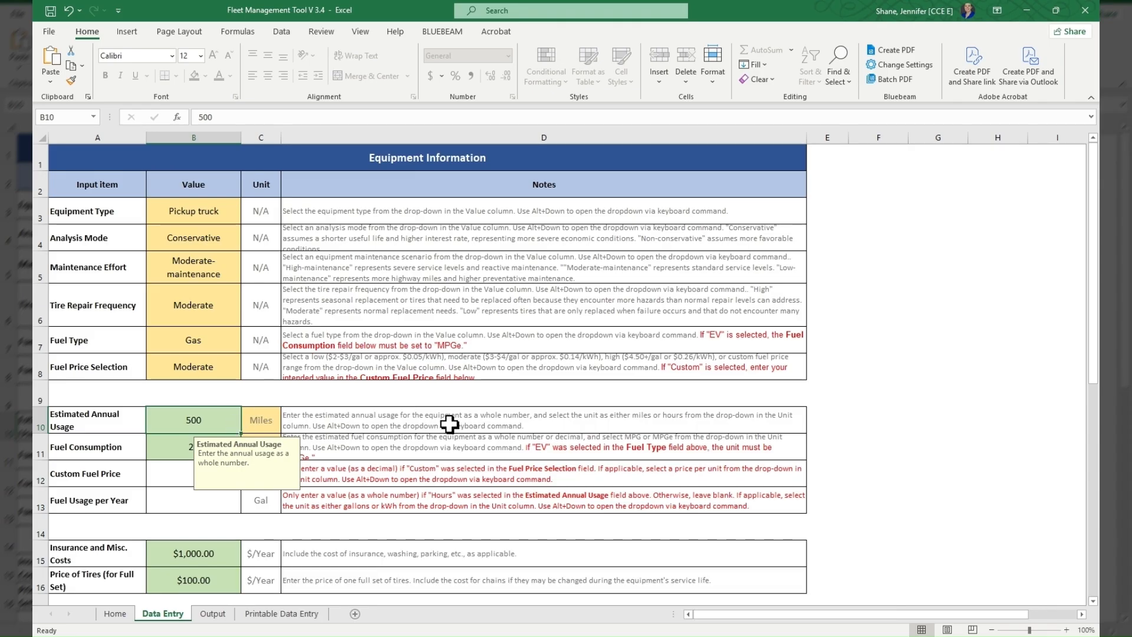
text(100)
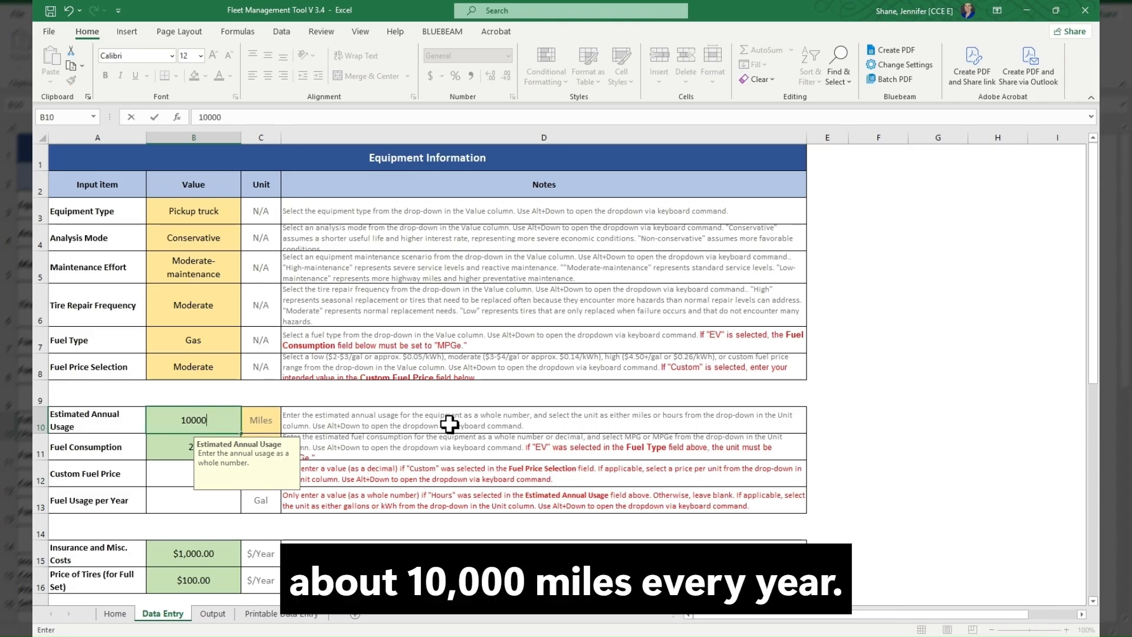
key(Return)
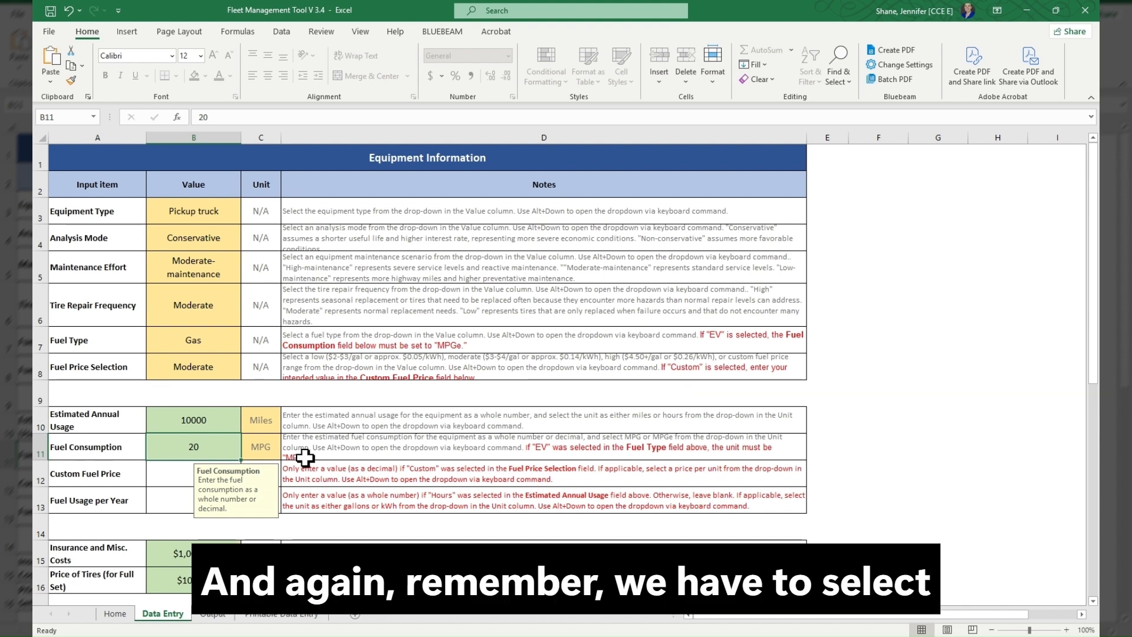
click(277, 426)
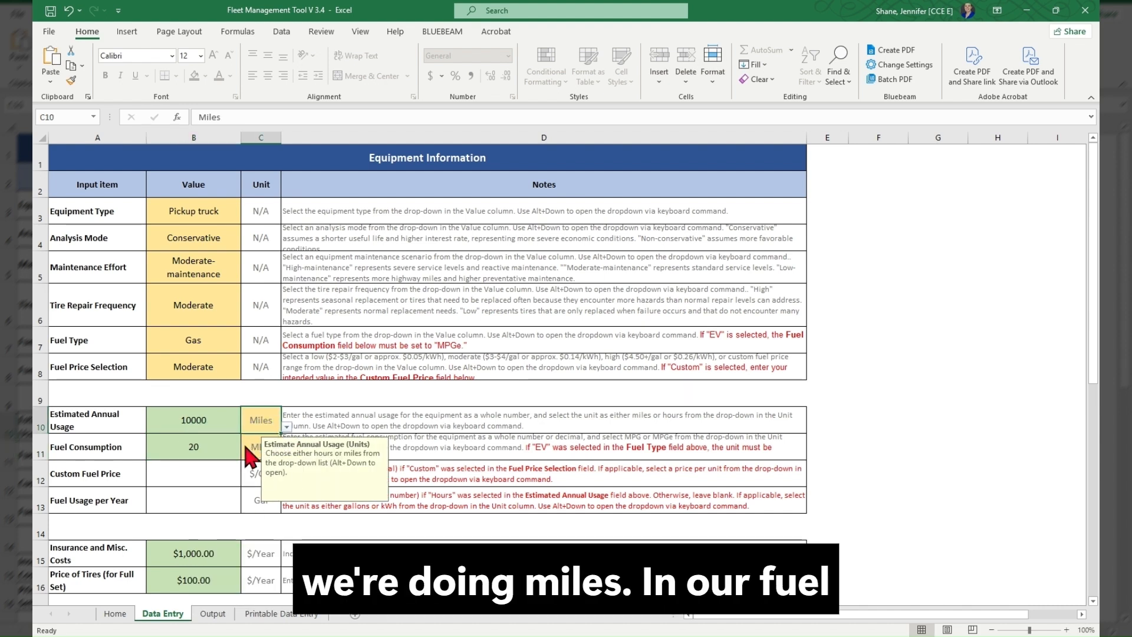
- Set the Fuel Consumption to 16 MPG and leave Custom Fuel Price and Fuel Usage per Year blank
click(227, 444)
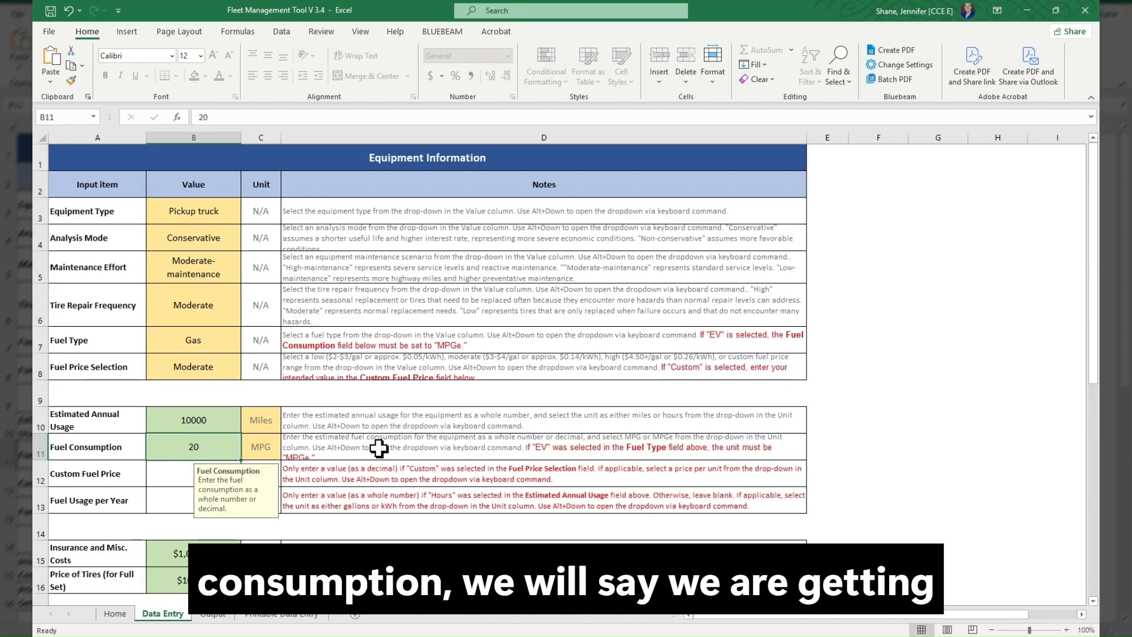
text(16)
key(Return)
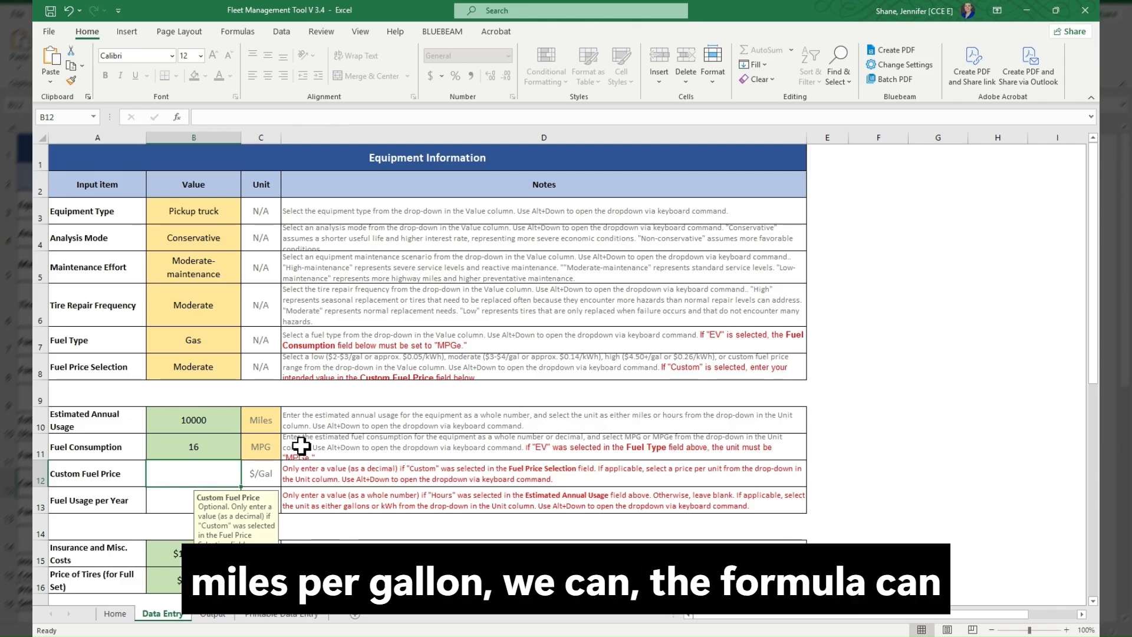
scroll(301, 447, down, 2)
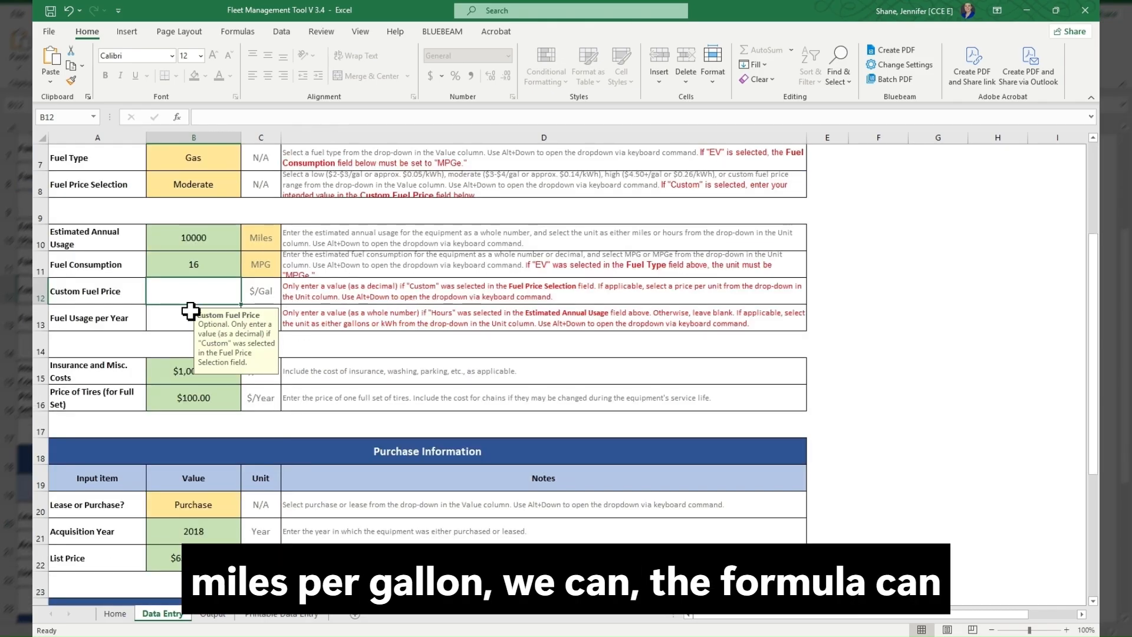
click(189, 311)
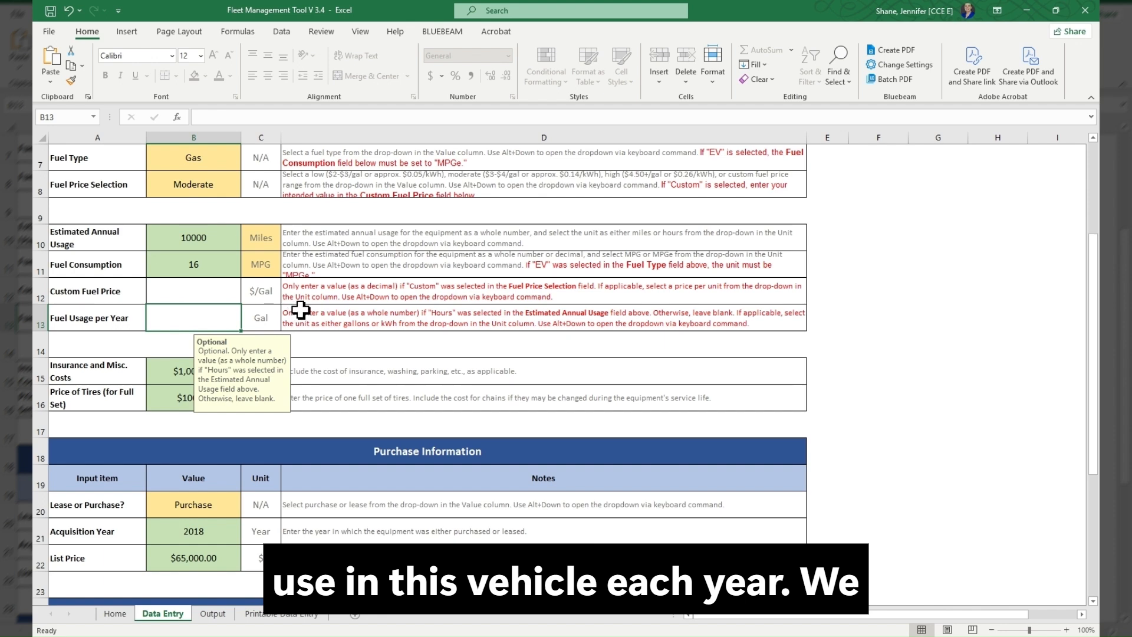
- Set Insurance and Misc. Costs to $500 per year and the Price of Tires to $75
scroll(300, 309, down, 1)
click(173, 293)
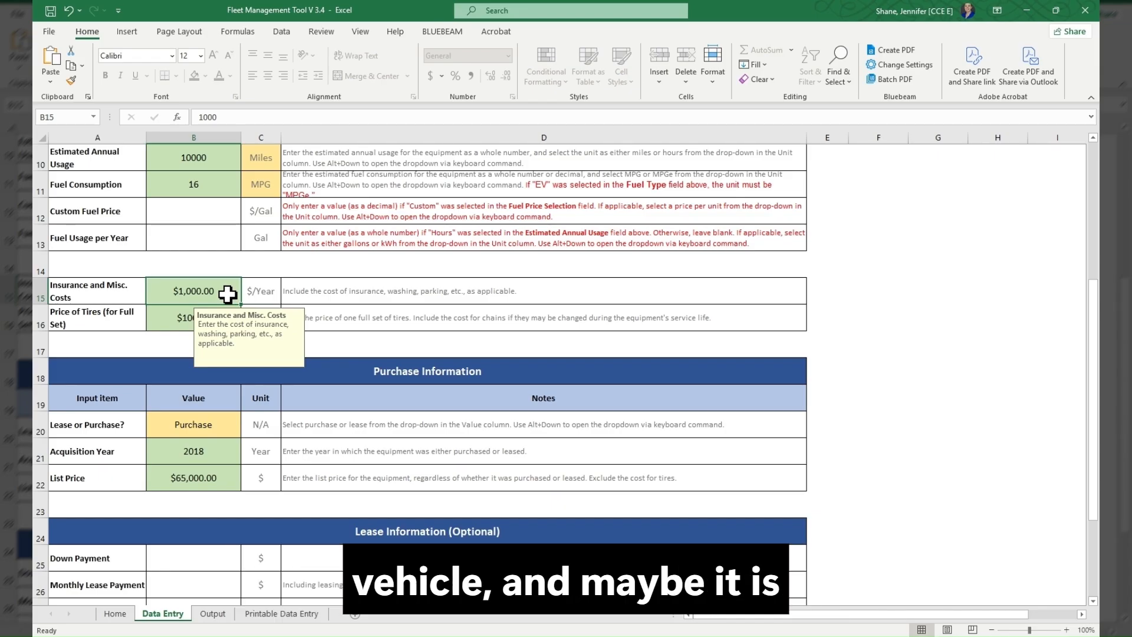
text(5)
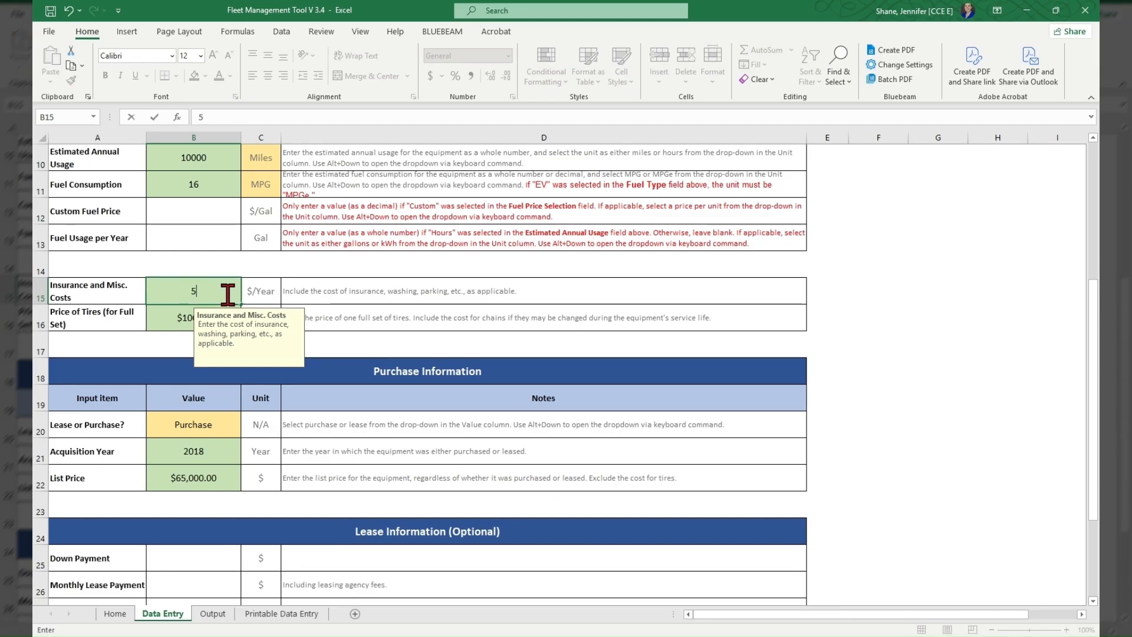
text(00)
key(Return)
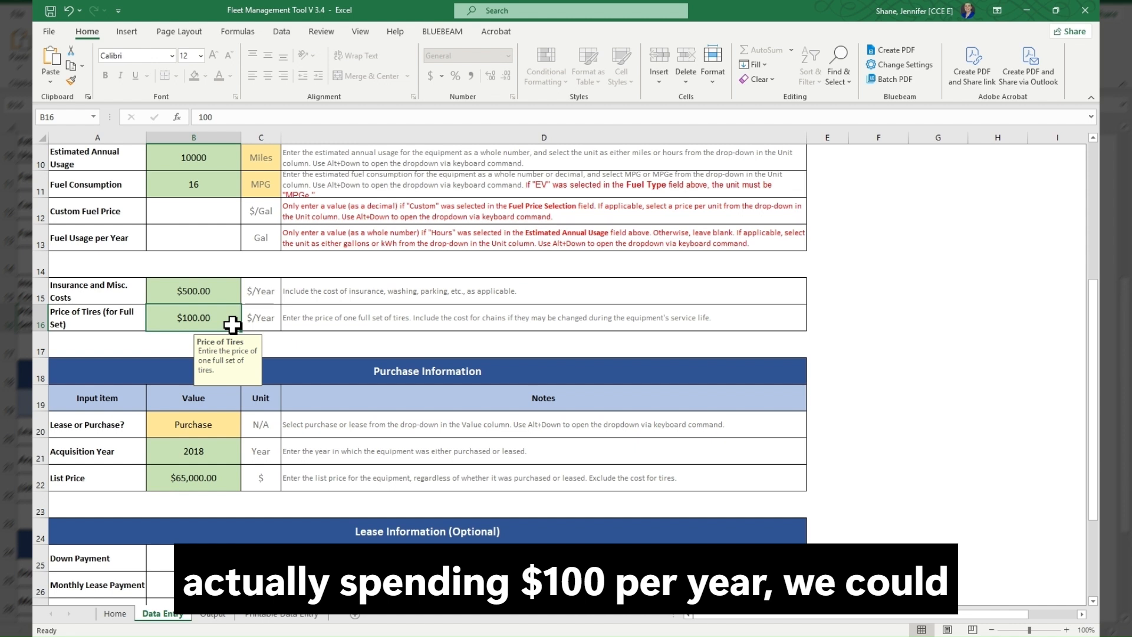
text(75)
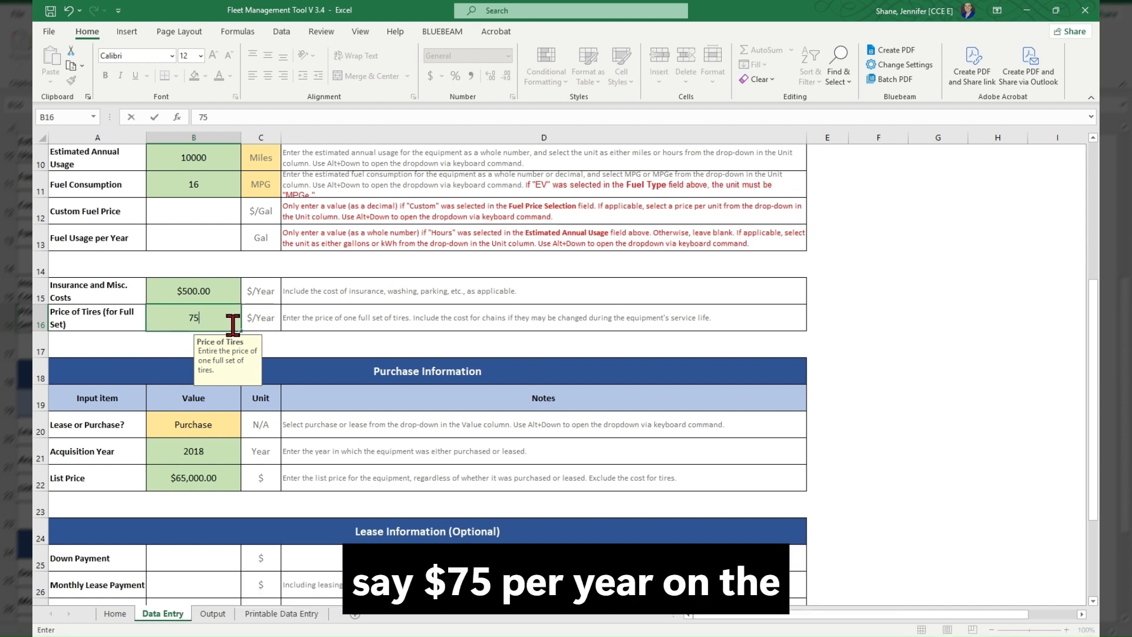
key(Return)
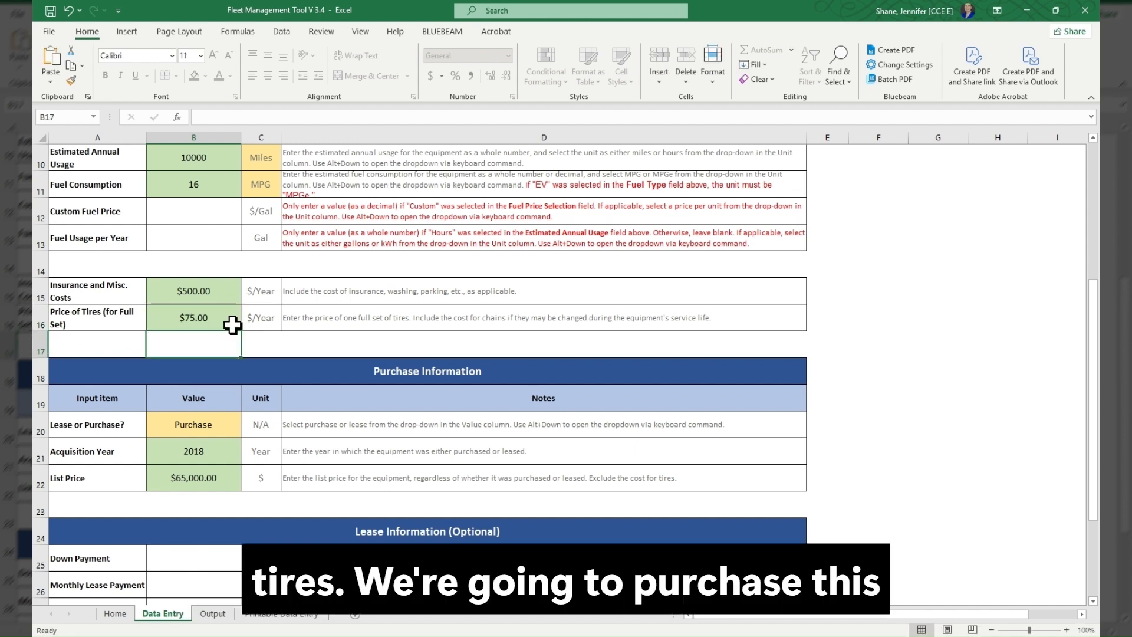
- In Purchase Information, keep Purchase and the acquisition year 2018, and set the List Price to $60,000
click(229, 426)
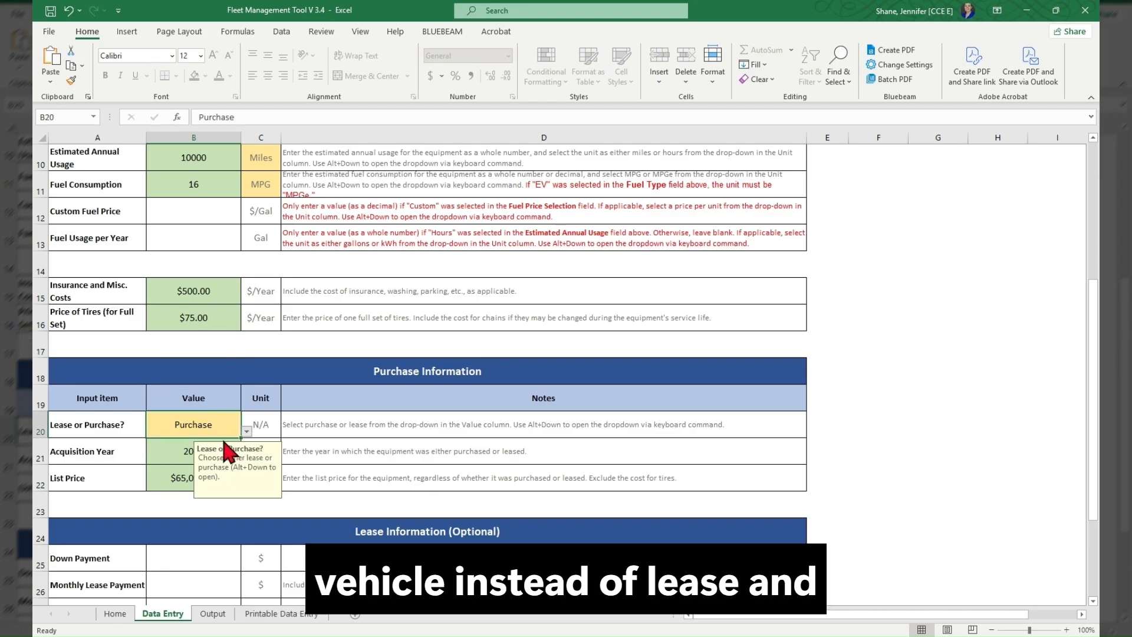
click(315, 449)
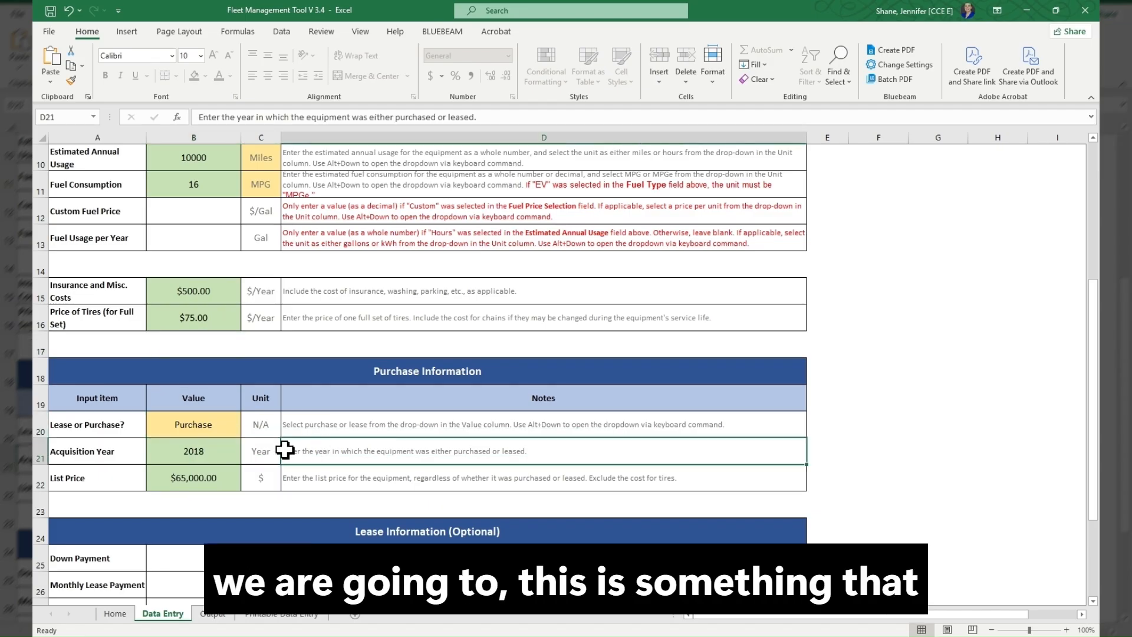
click(219, 451)
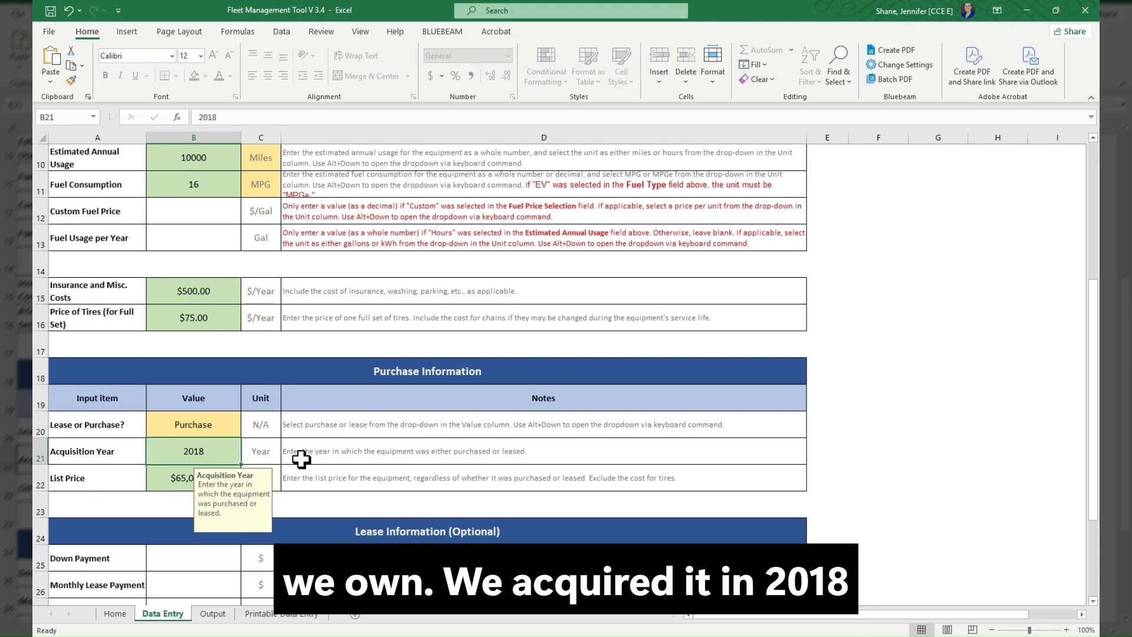
click(179, 474)
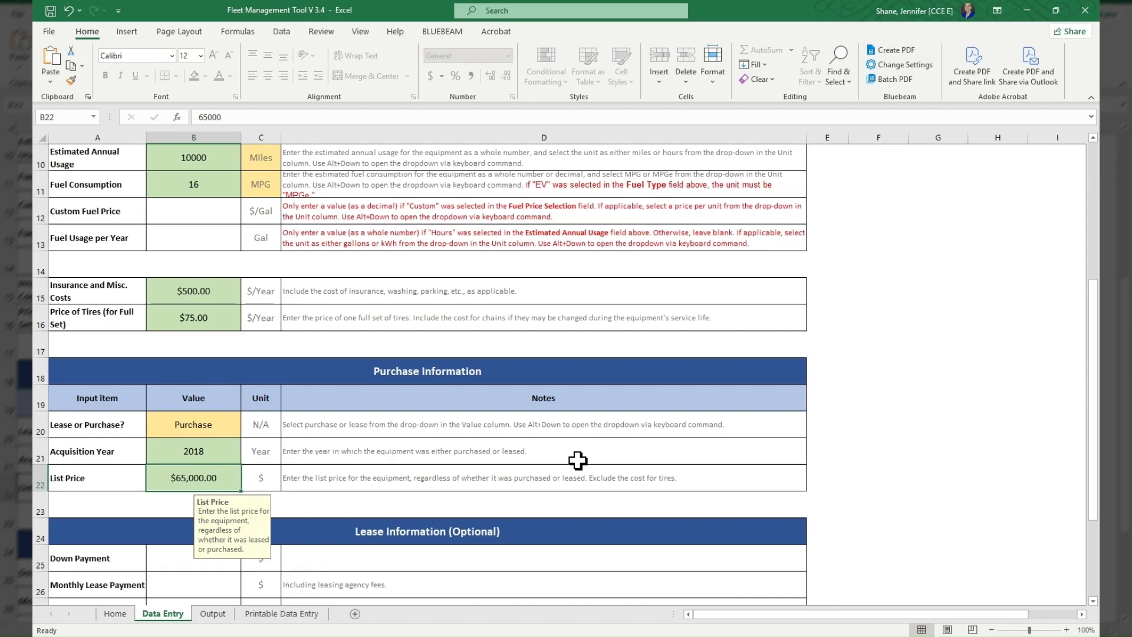
text(60)
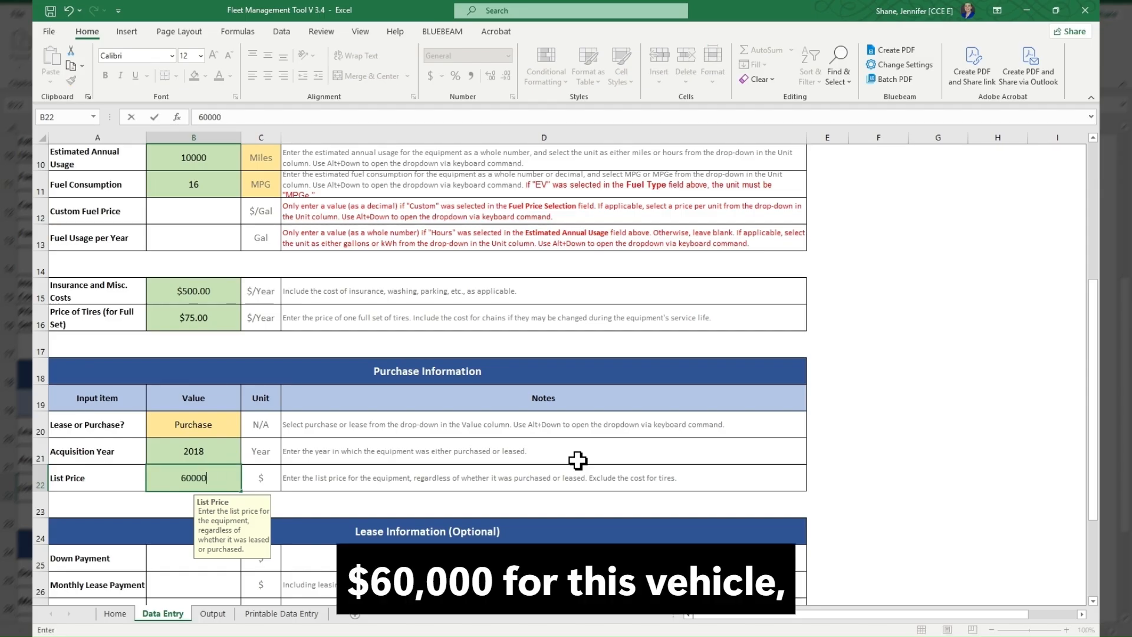
key(Return)
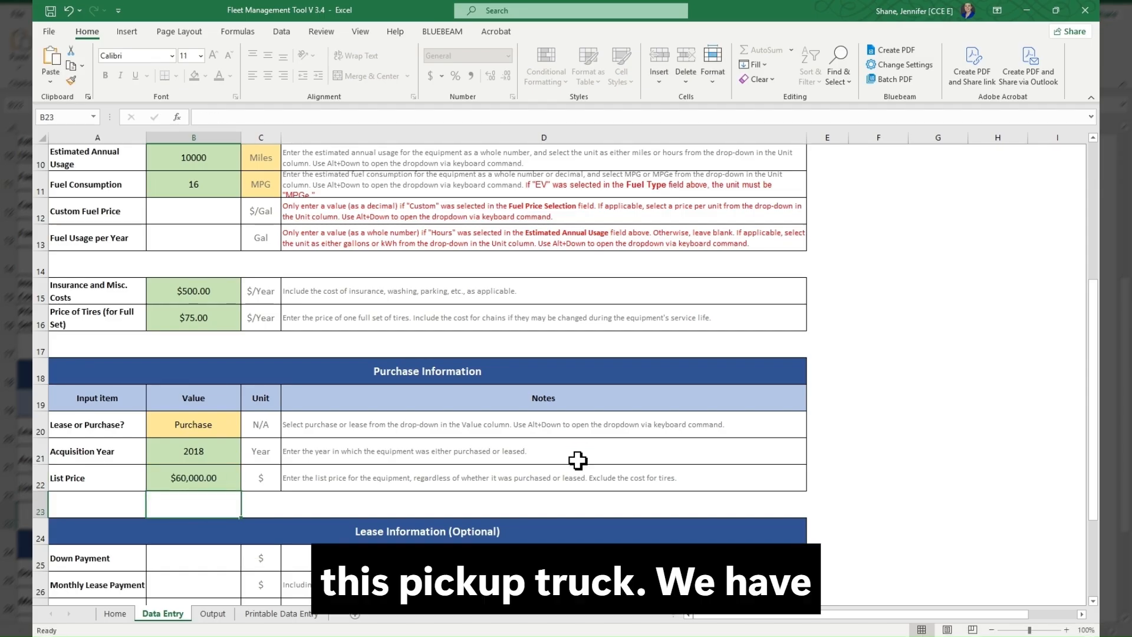
- Review the Calculated Parameters and the Life-Cycle Cost Analysis Output table for the pickup truck on the Output sheet
scroll(586, 454, down, 2)
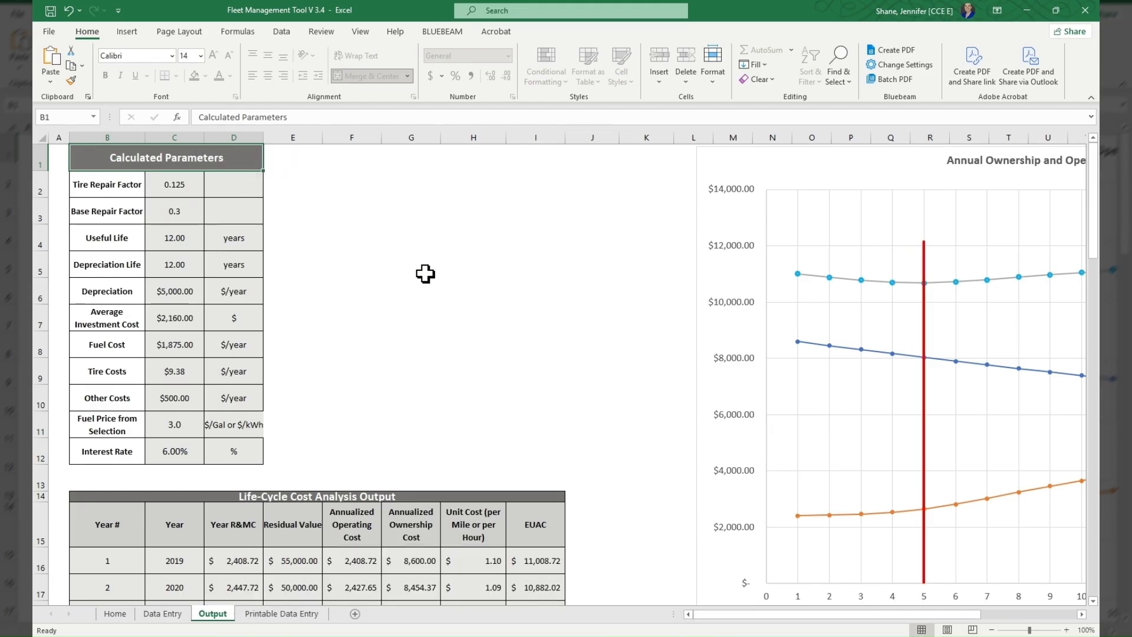
scroll(618, 272, down, 2)
scroll(617, 272, down, 3)
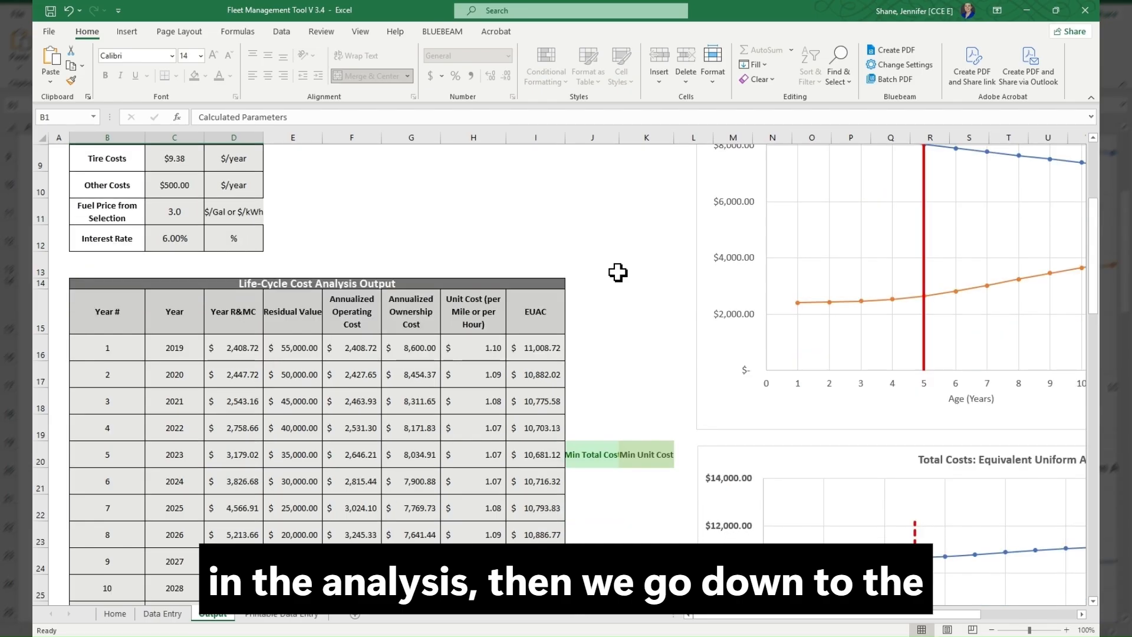
scroll(618, 272, up, 1)
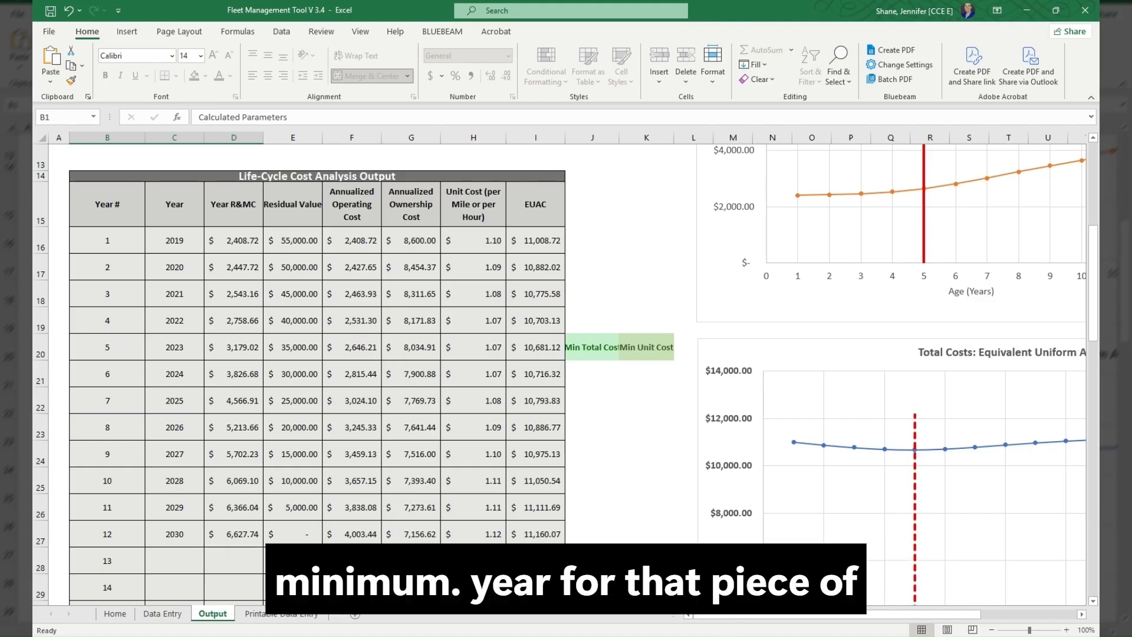
- Examine the pickup truck's replacement-year lines on the Annual Ownership and Operating Costs chart and the EUAC chart
drag(833, 615, 920, 615)
scroll(943, 365, up, 3)
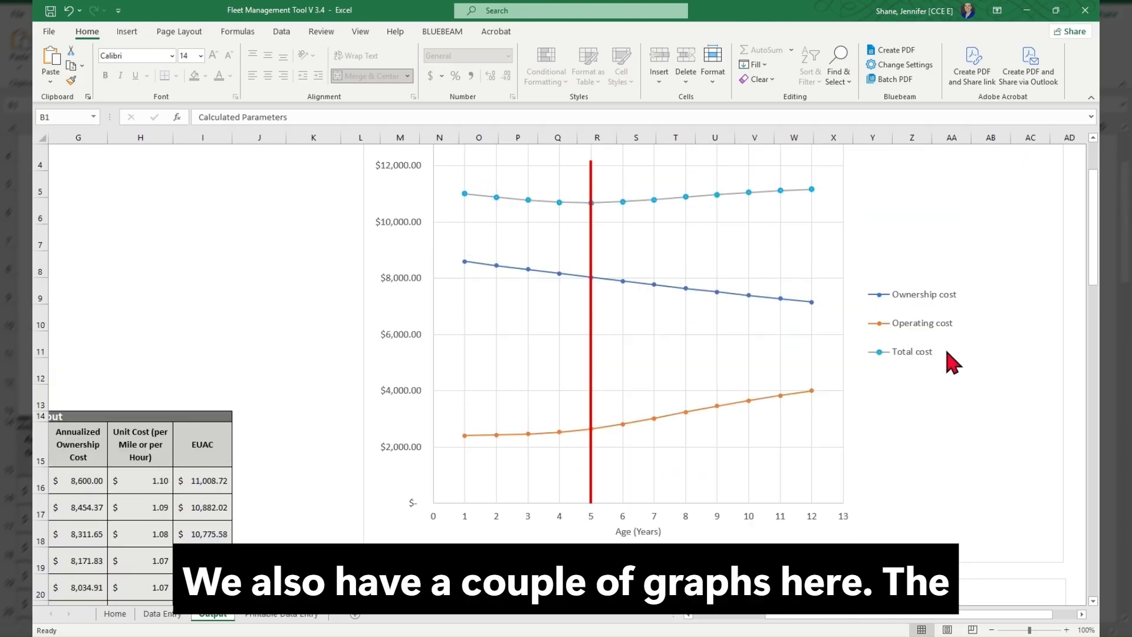
scroll(945, 347, up, 1)
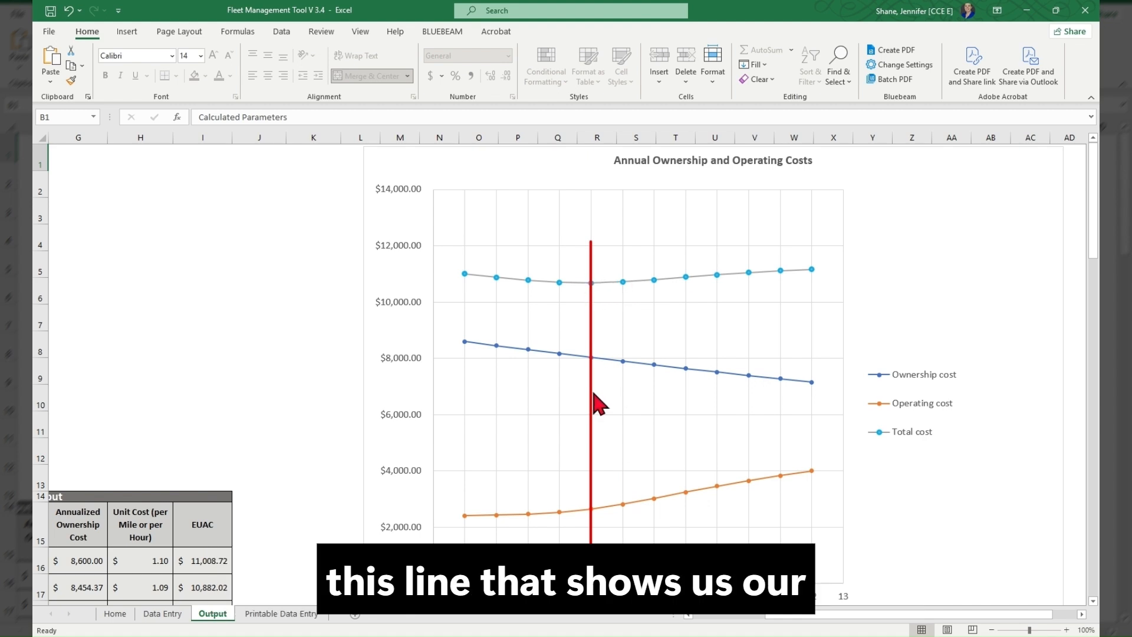
scroll(593, 393, down, 2)
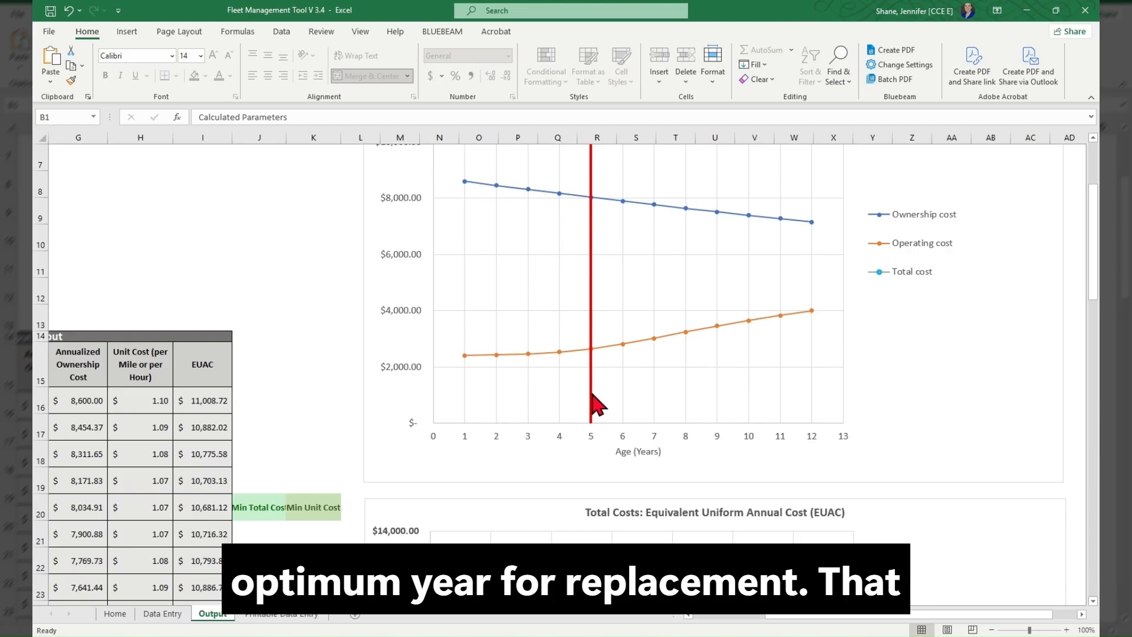
scroll(590, 353, up, 1)
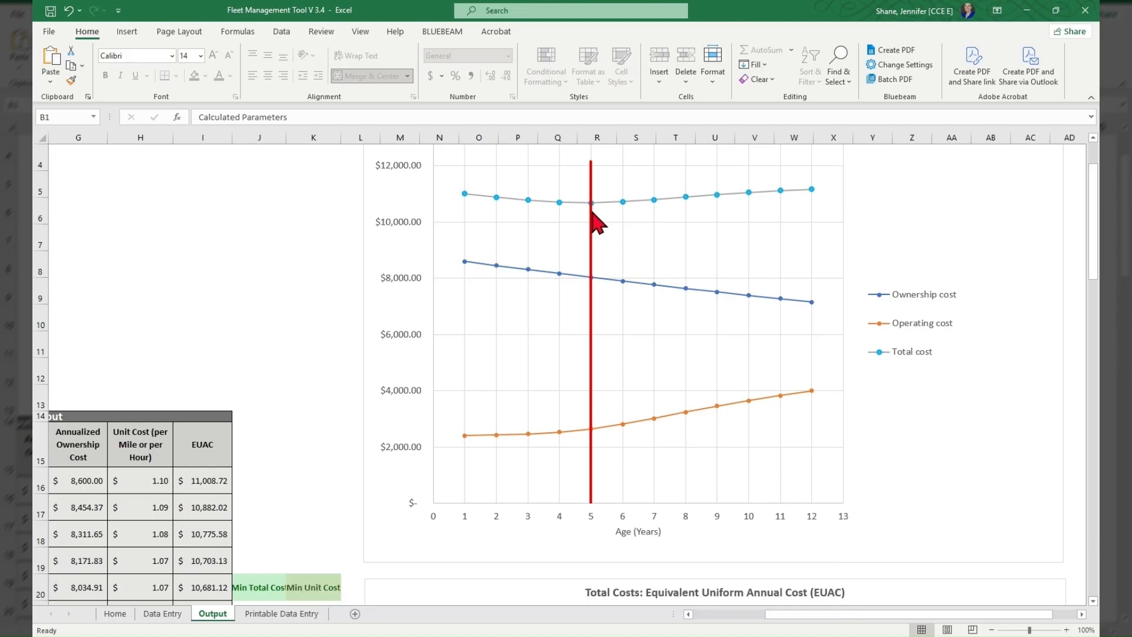
scroll(598, 308, down, 4)
scroll(607, 322, down, 2)
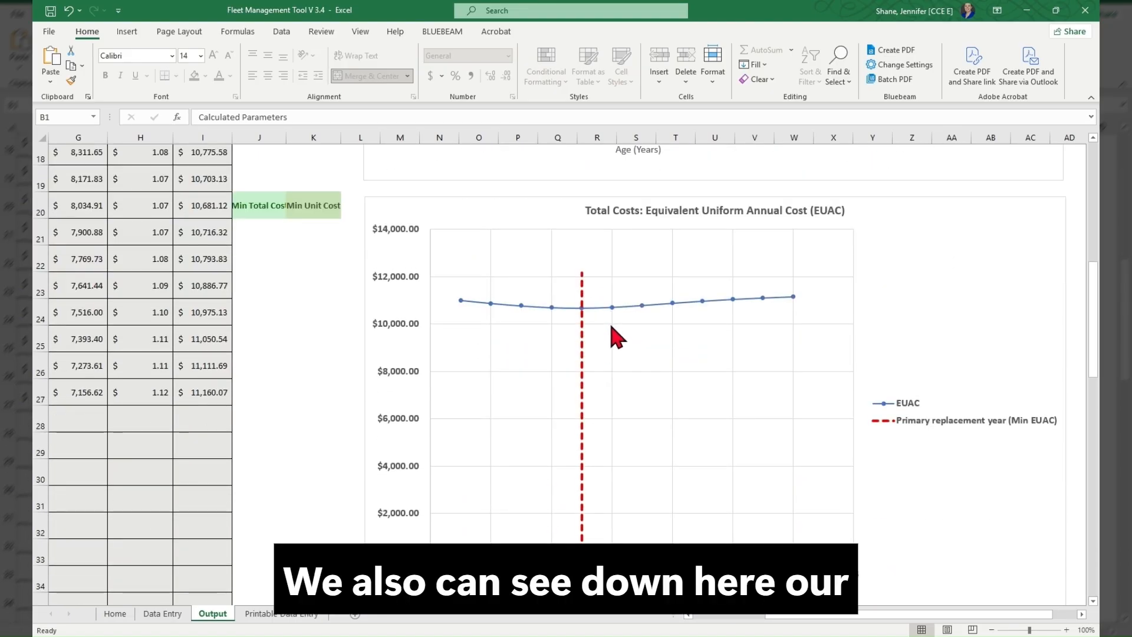
- Return to the Data Entry sheet and set the Equipment Type to Loader
scroll(620, 330, up, 1)
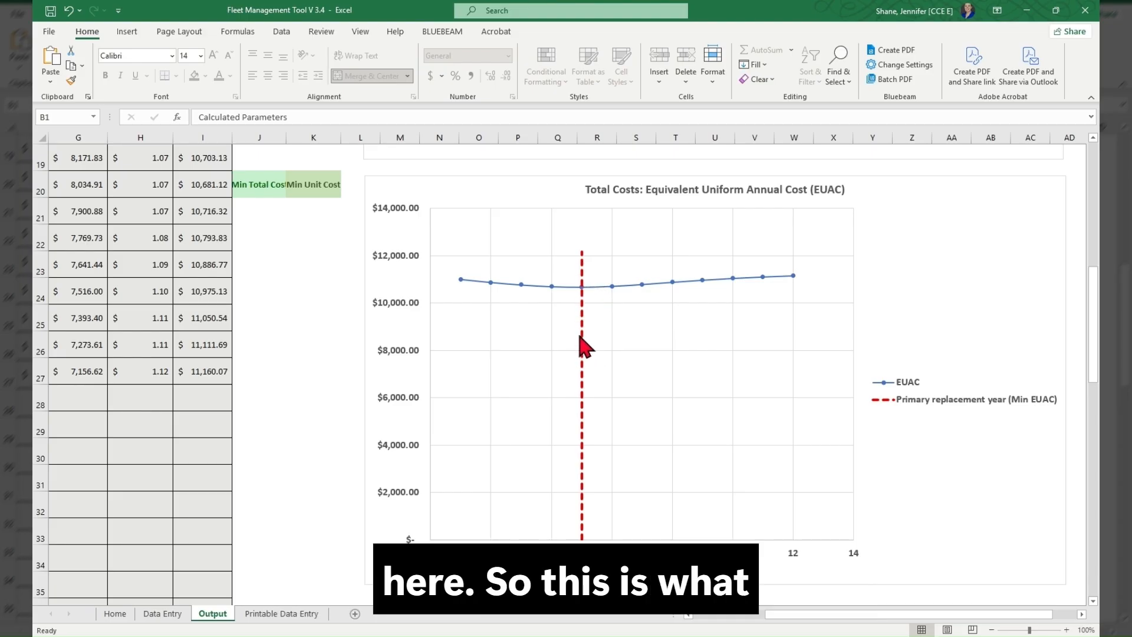
scroll(580, 341, up, 1)
scroll(585, 337, up, 2)
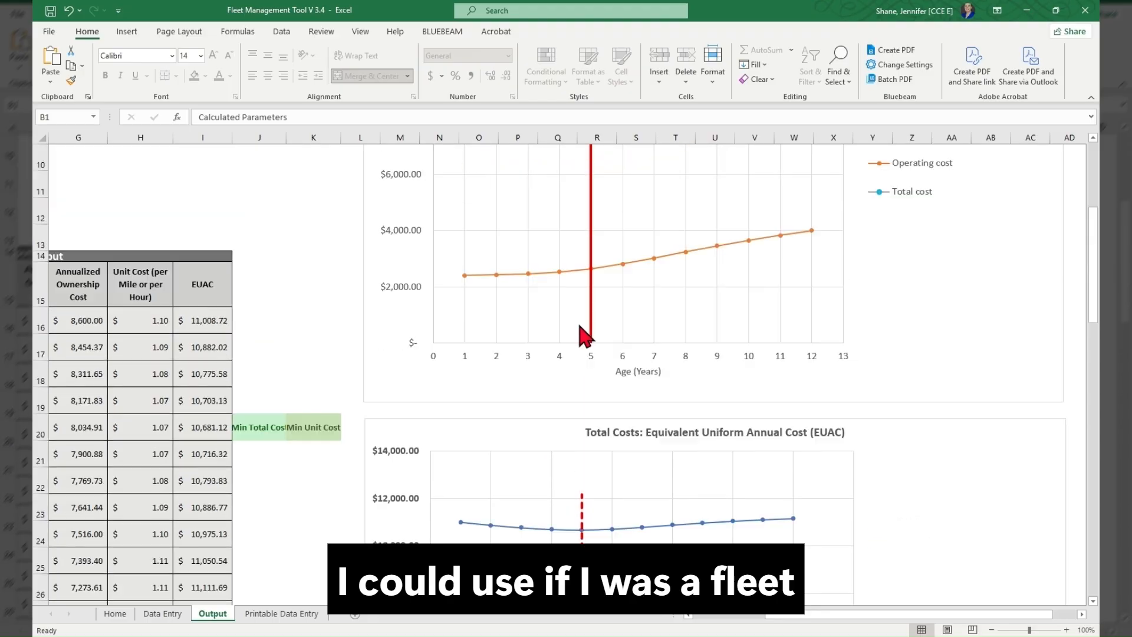
scroll(586, 337, up, 2)
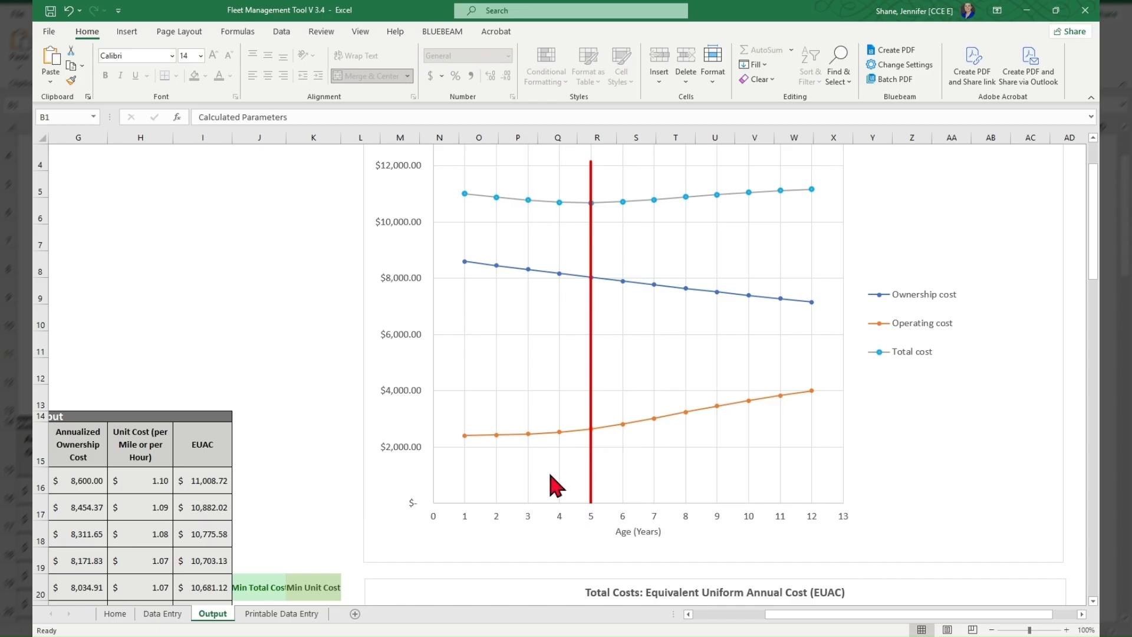
click(154, 616)
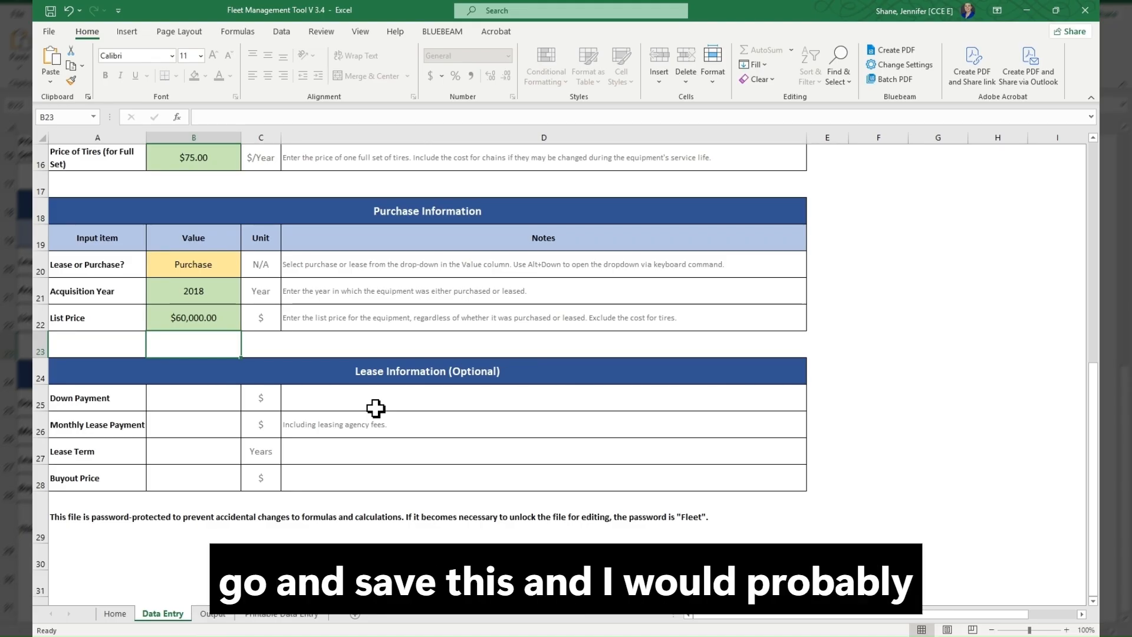
scroll(375, 408, up, 3)
scroll(377, 266, up, 2)
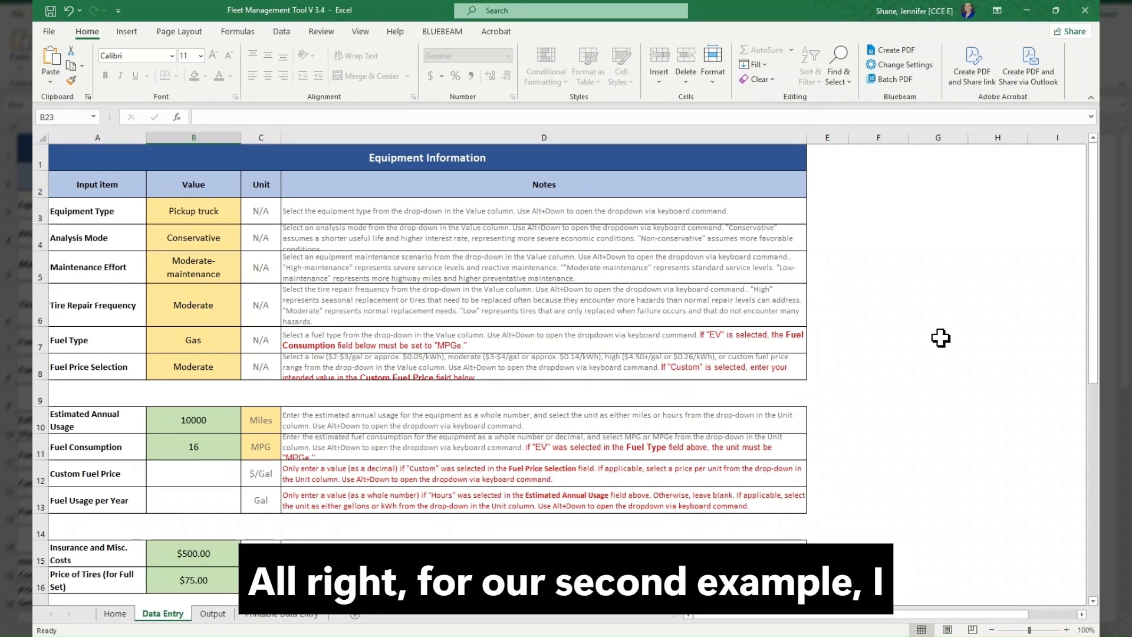
click(233, 214)
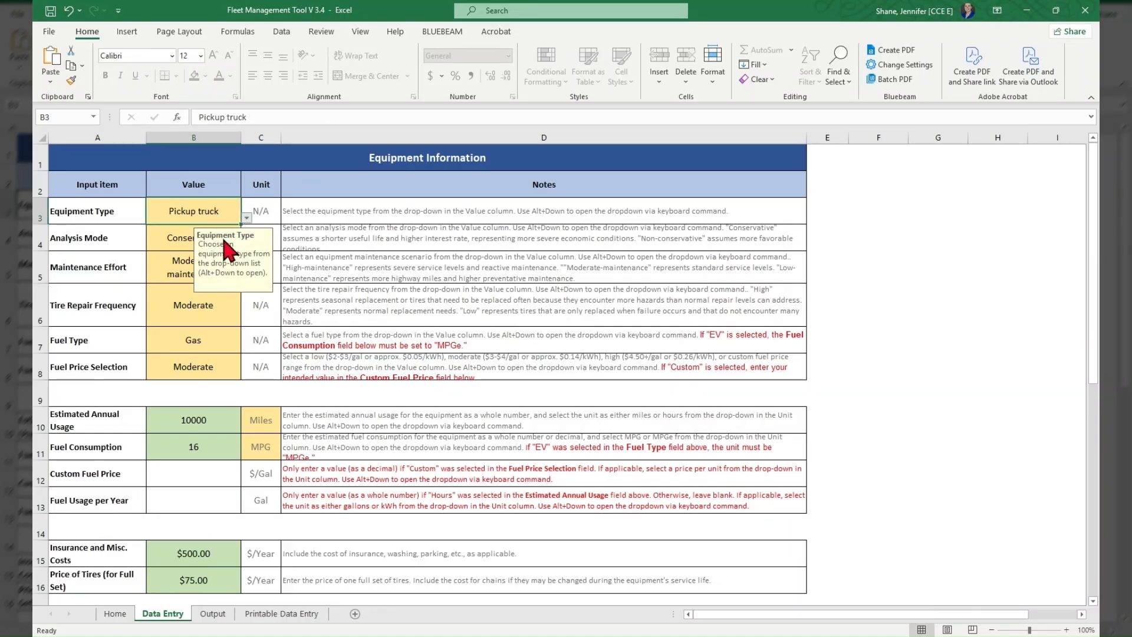
click(184, 255)
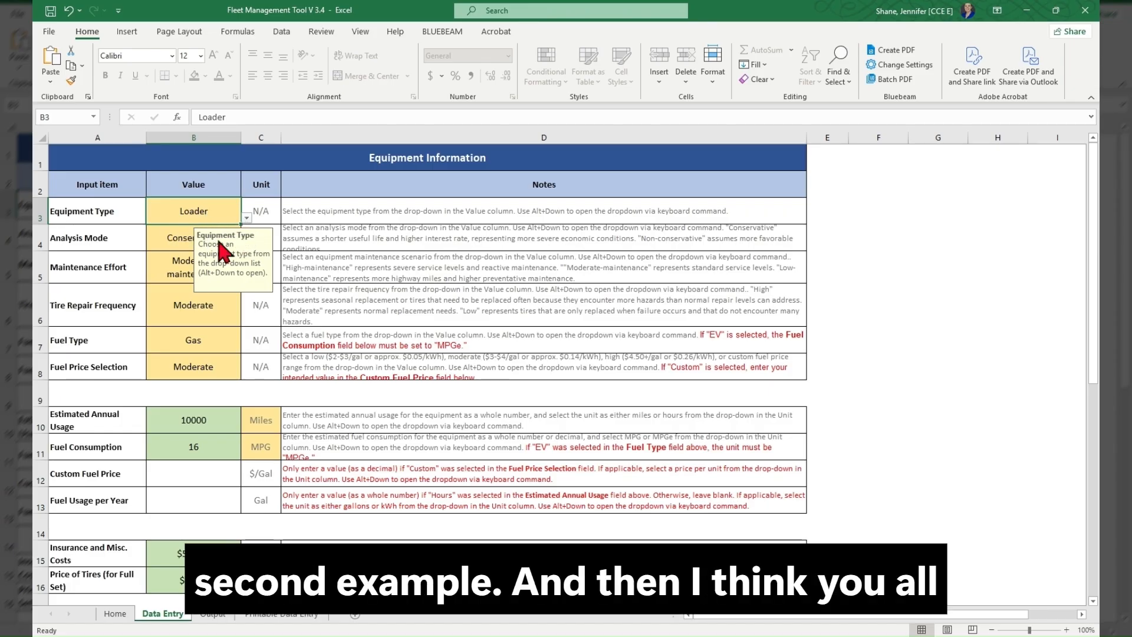
click(321, 237)
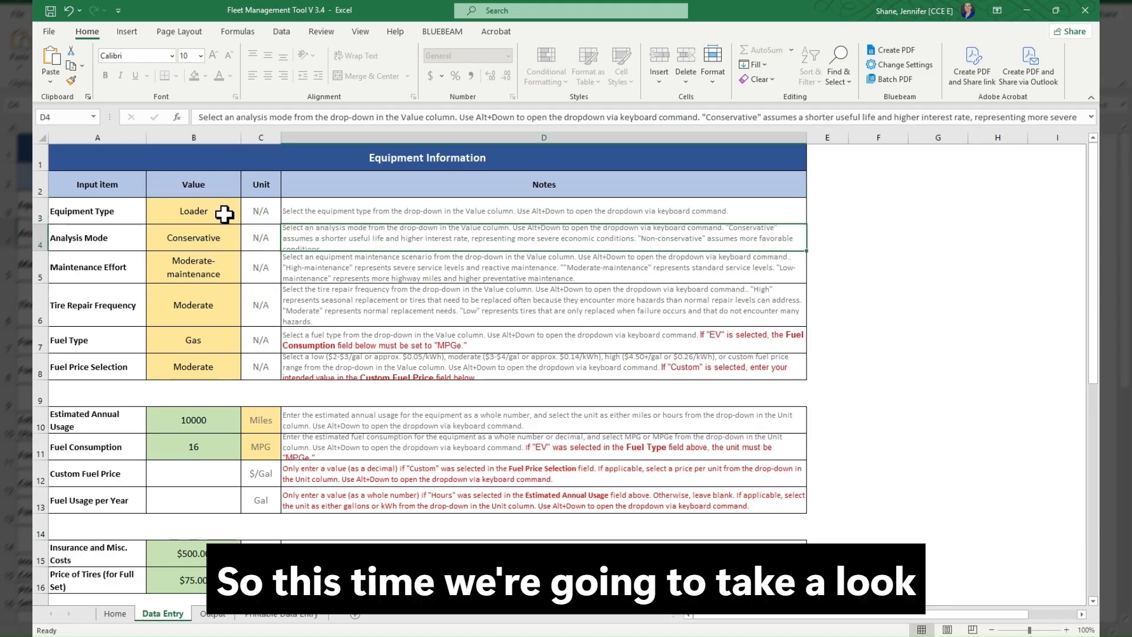
- Set the Analysis Mode to Non-conservative and the Tire Repair Frequency to High, keeping the Maintenance Effort at Moderate-maintenance
click(221, 235)
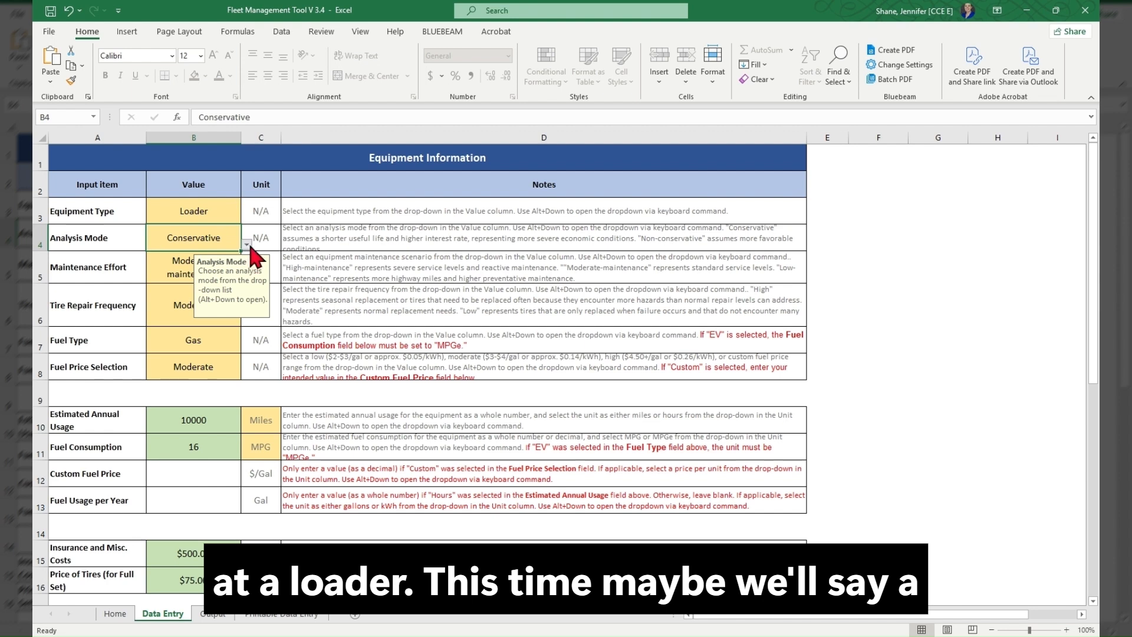
click(247, 244)
click(215, 271)
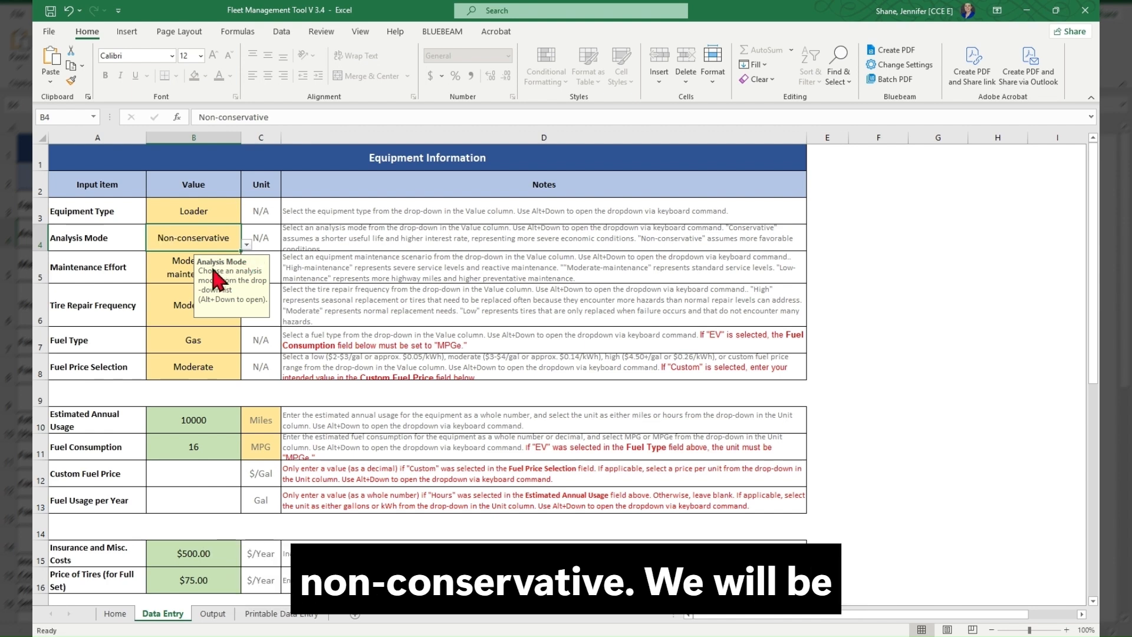
click(214, 272)
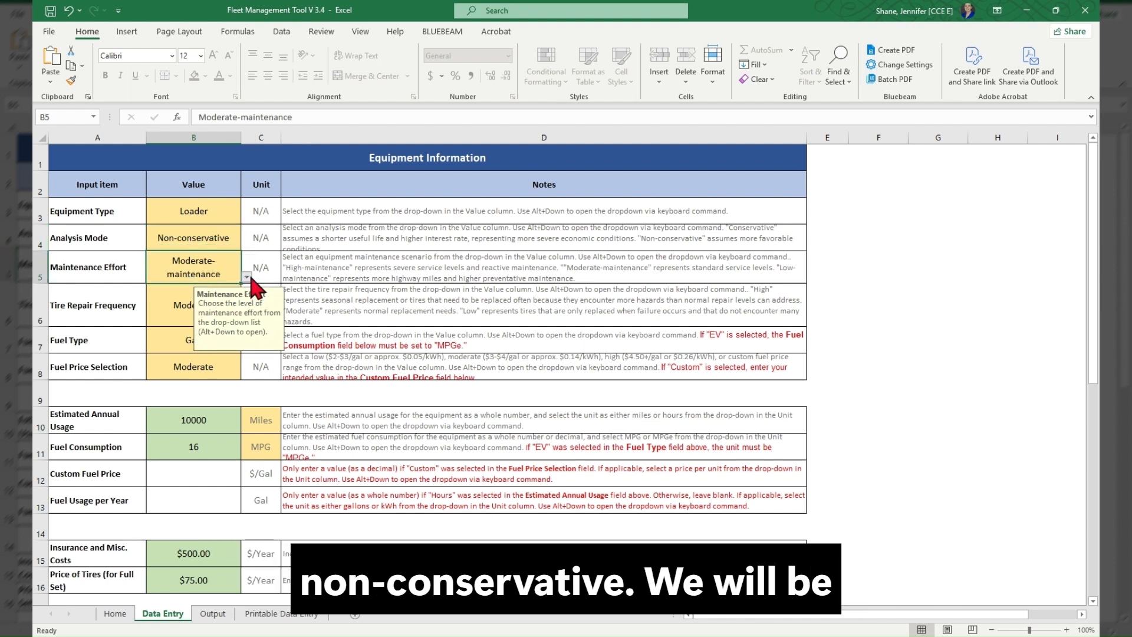
click(178, 308)
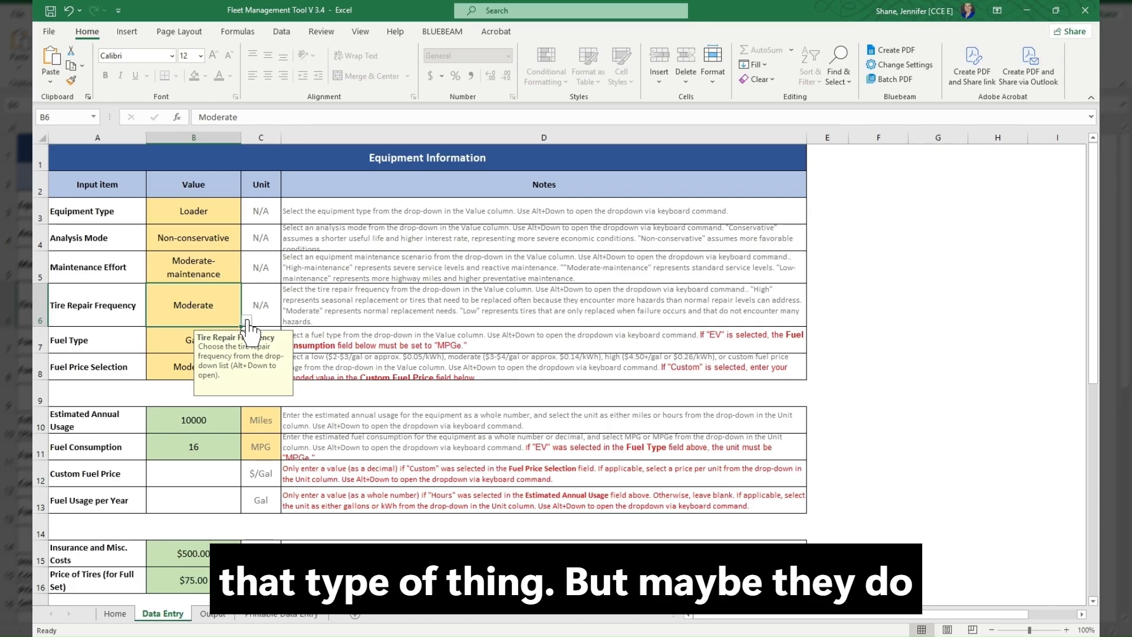
click(212, 334)
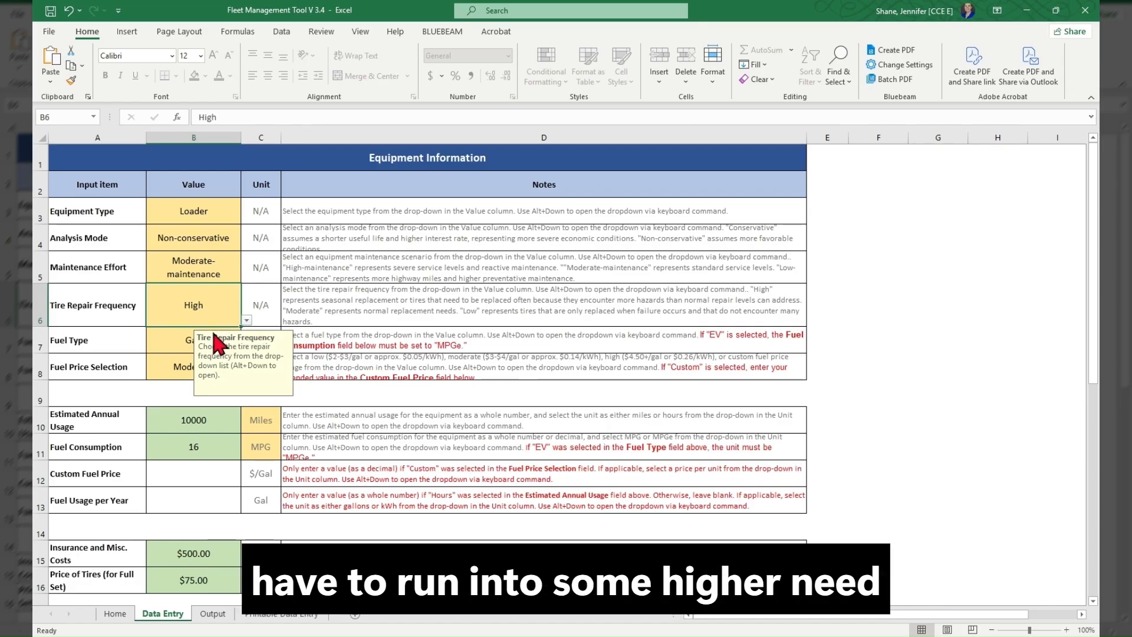
- Set the loader's Fuel Type to Diesel and the Fuel Price Selection to High
click(161, 342)
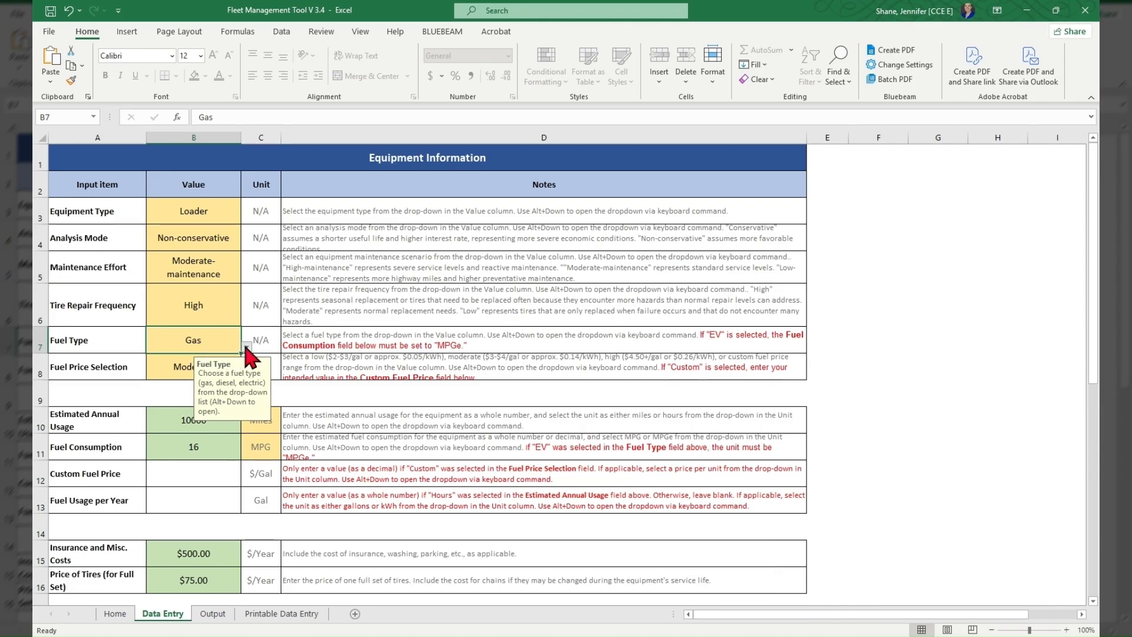
click(208, 365)
click(172, 368)
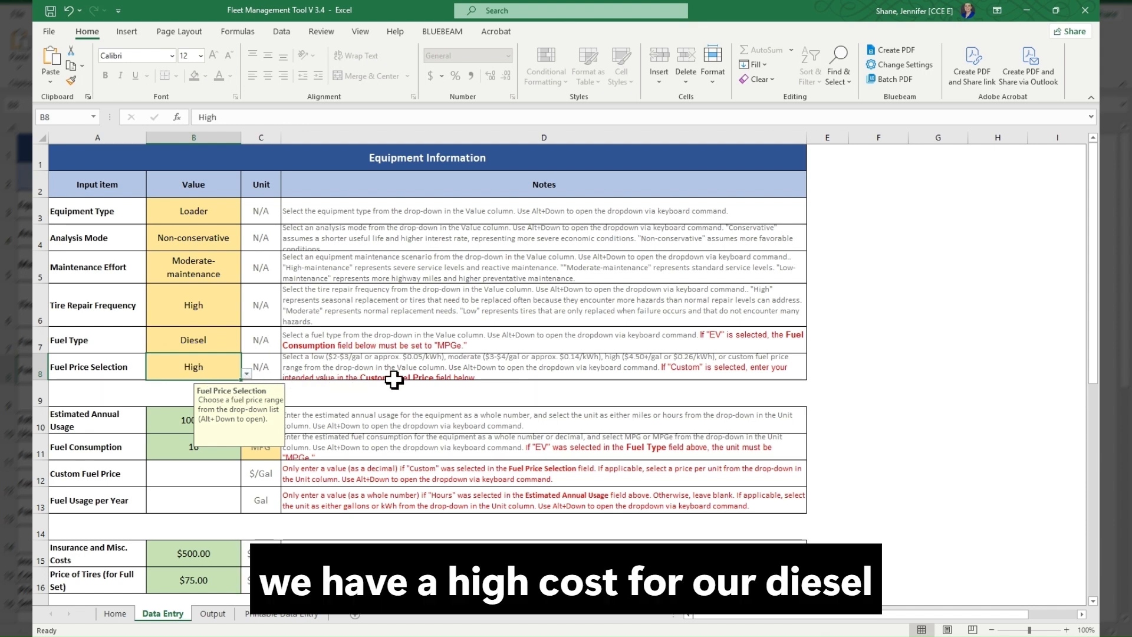
click(322, 393)
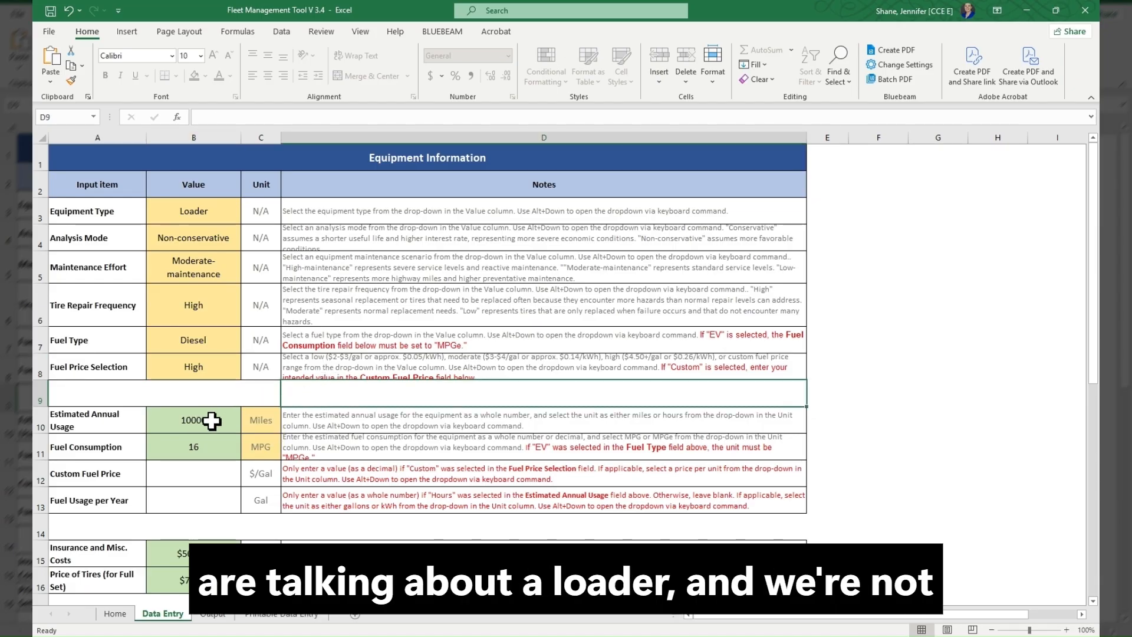
- Change the Estimated Annual Usage unit to Hours and set the usage to 800
click(260, 423)
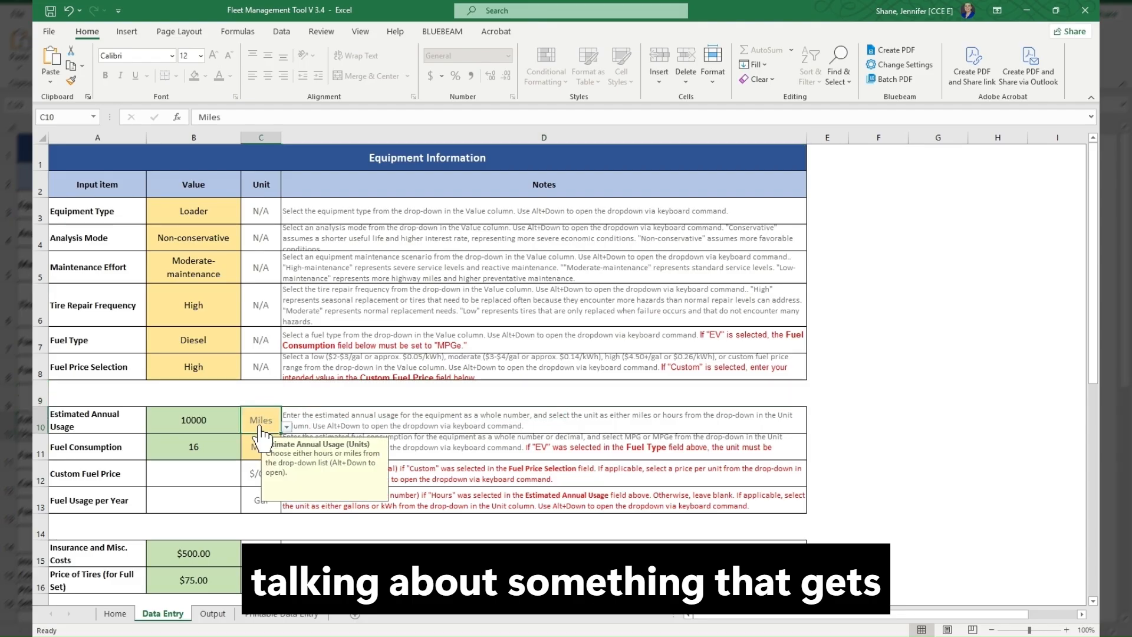
click(286, 426)
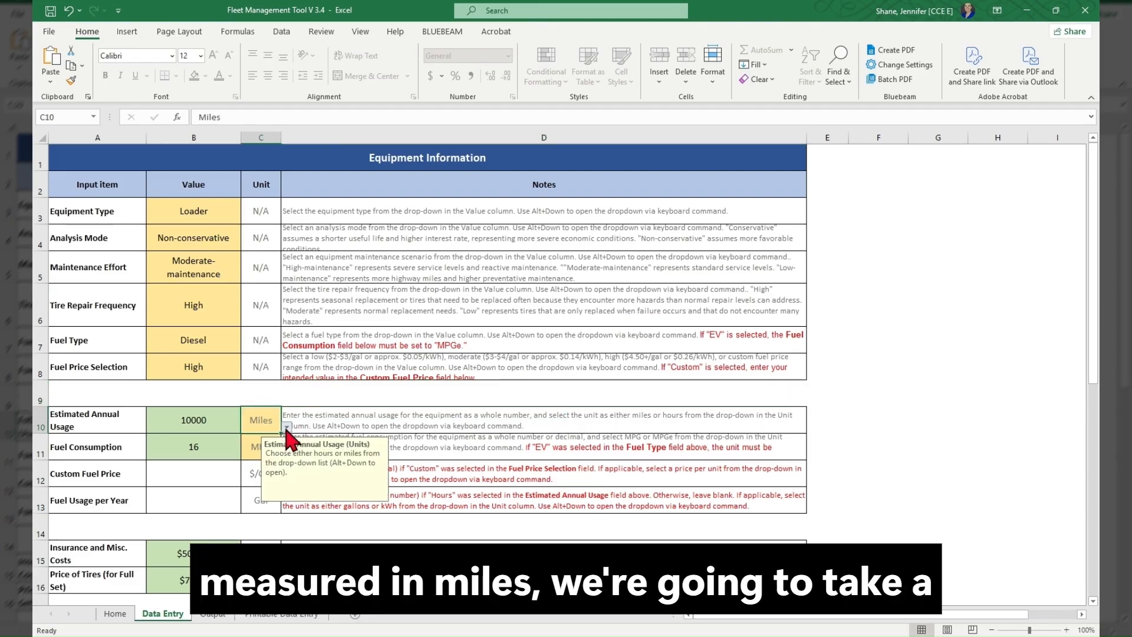
click(262, 451)
click(206, 422)
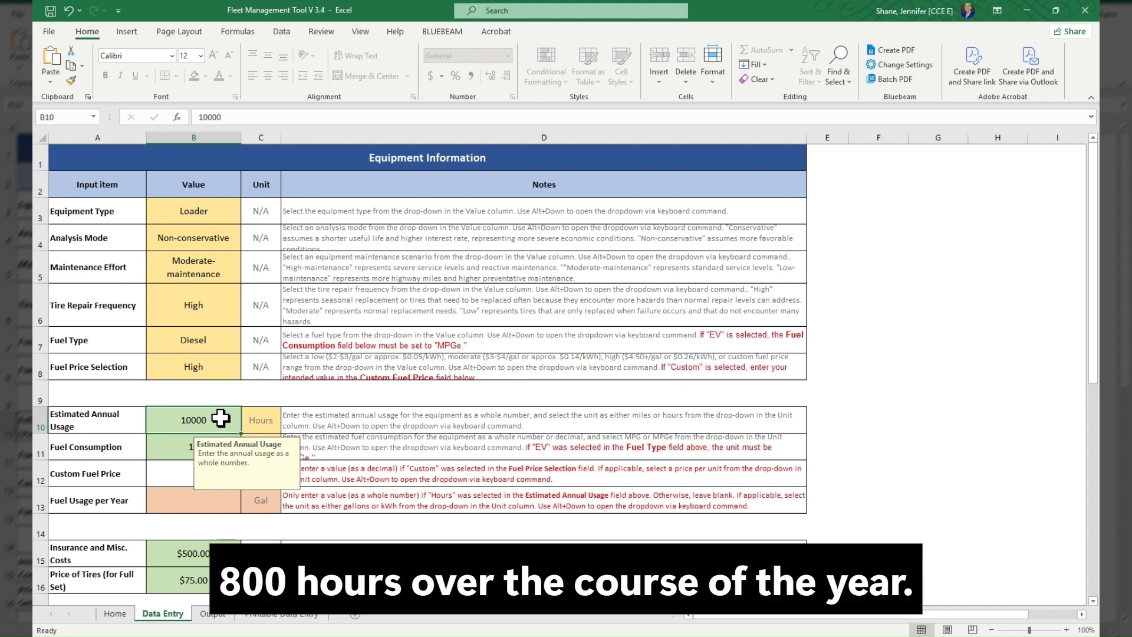
text(800)
key(Return)
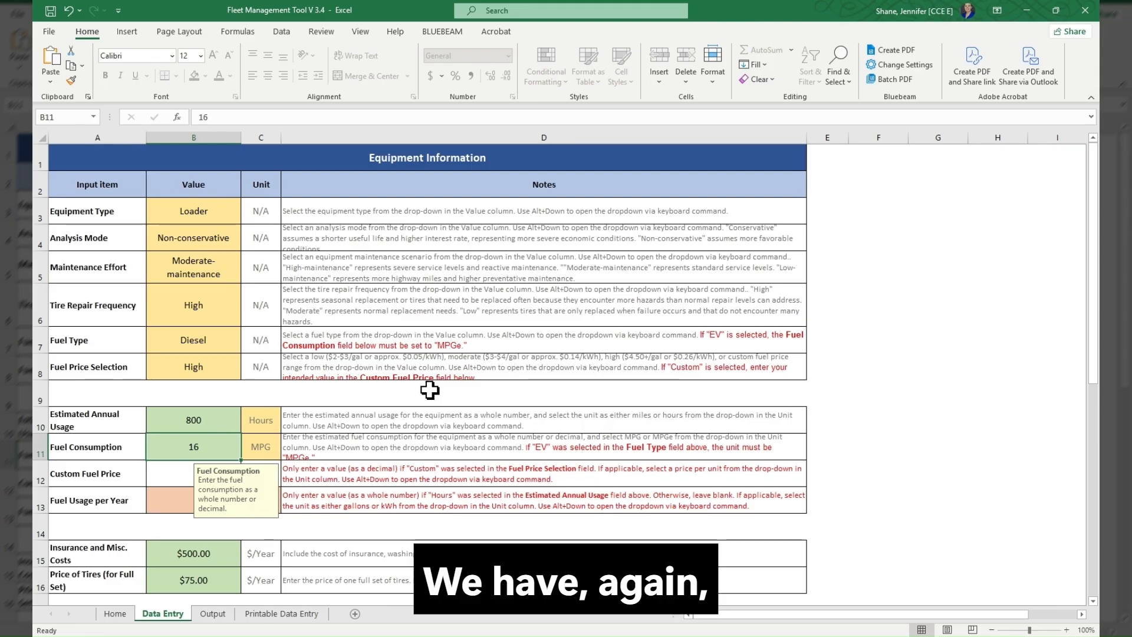
- Set the Fuel Consumption to 10 MPG and the Fuel Usage per Year to 800 gallons, leaving the Custom Fuel Price blank
click(275, 455)
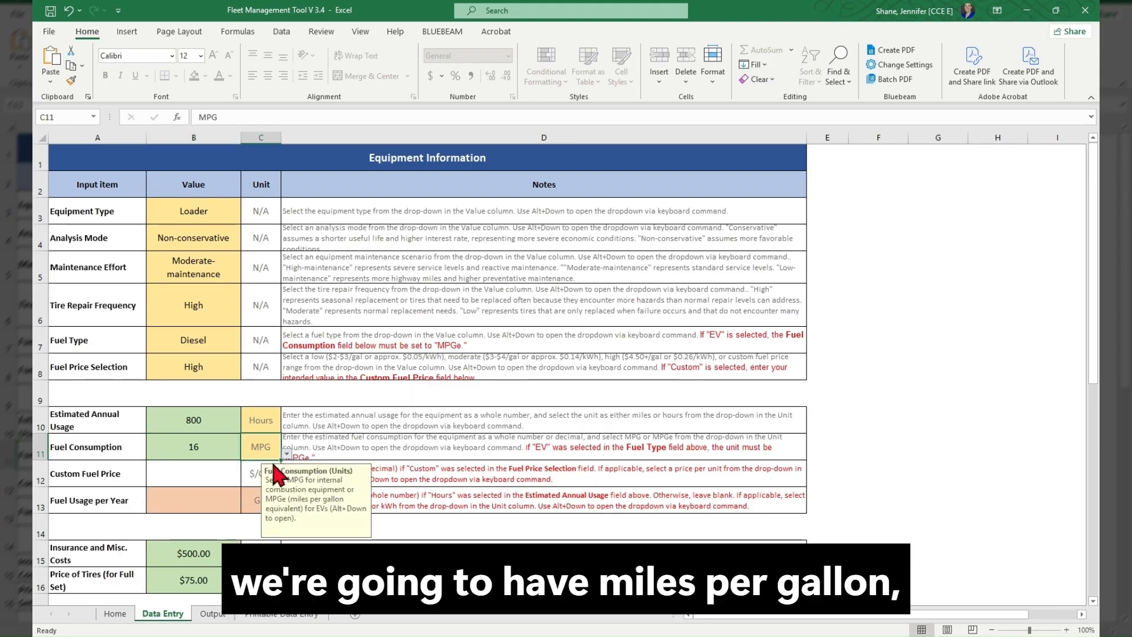
key(Left)
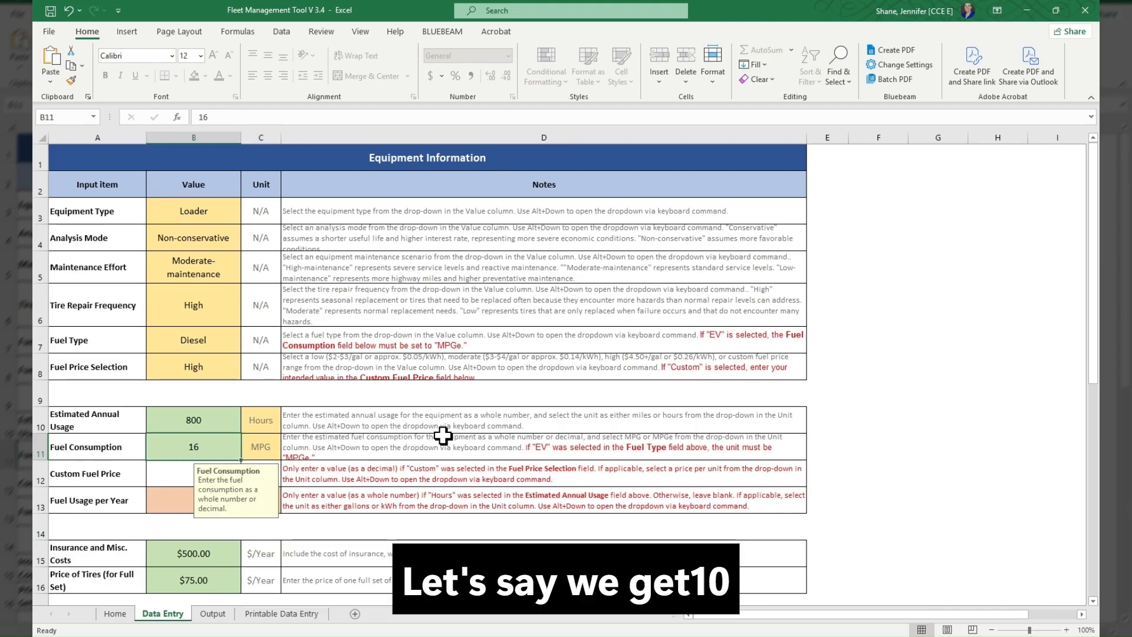
text(10)
key(Return)
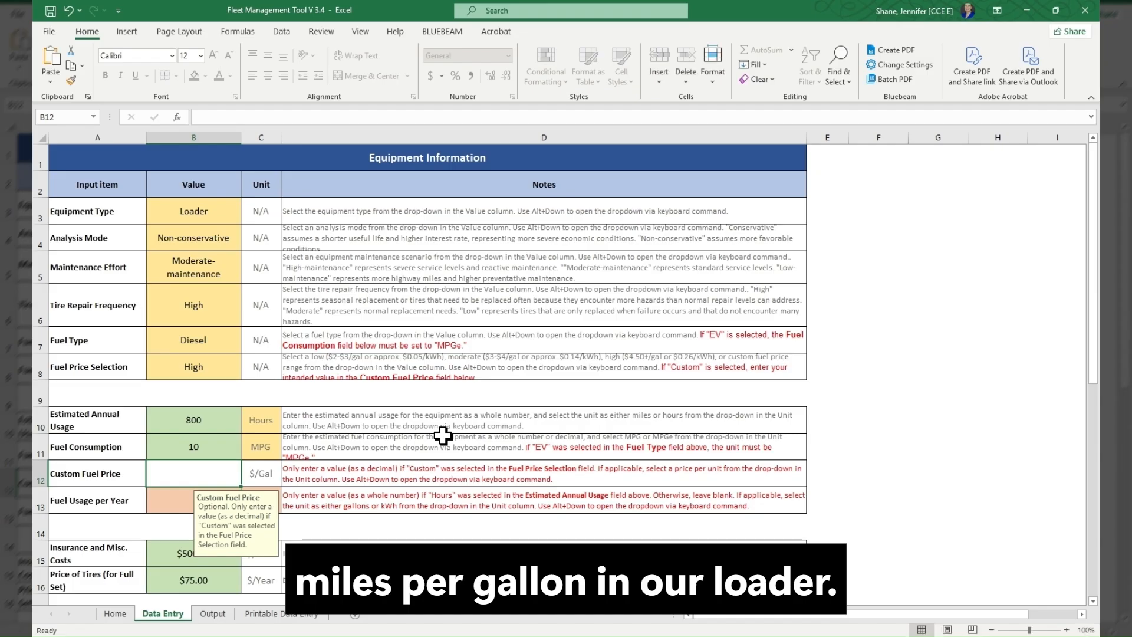
scroll(424, 384, down, 1)
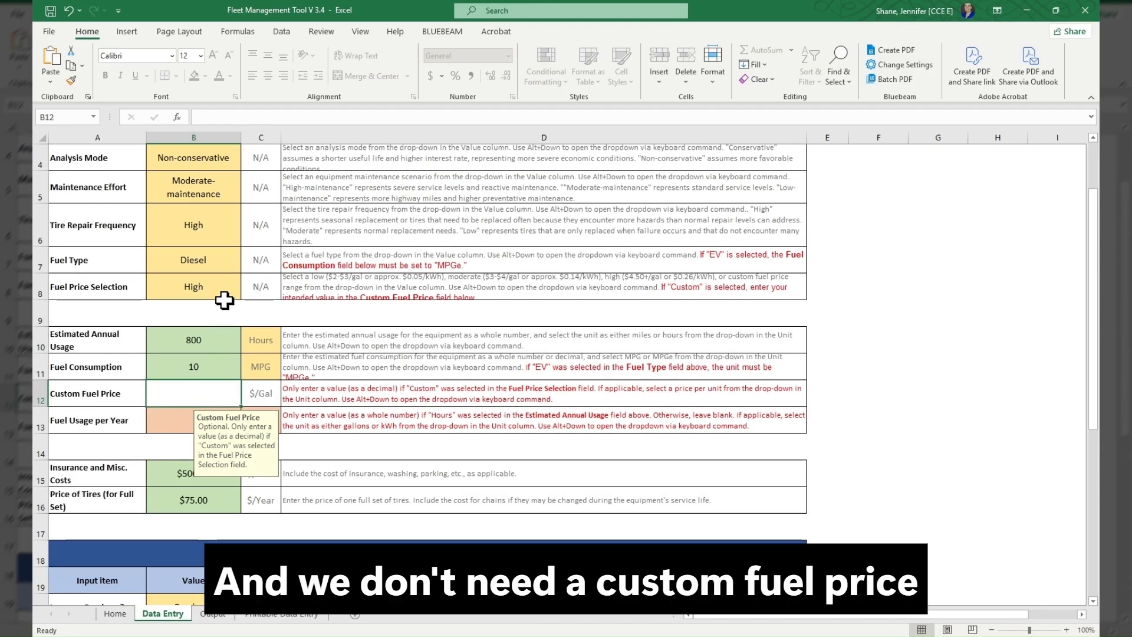
click(184, 412)
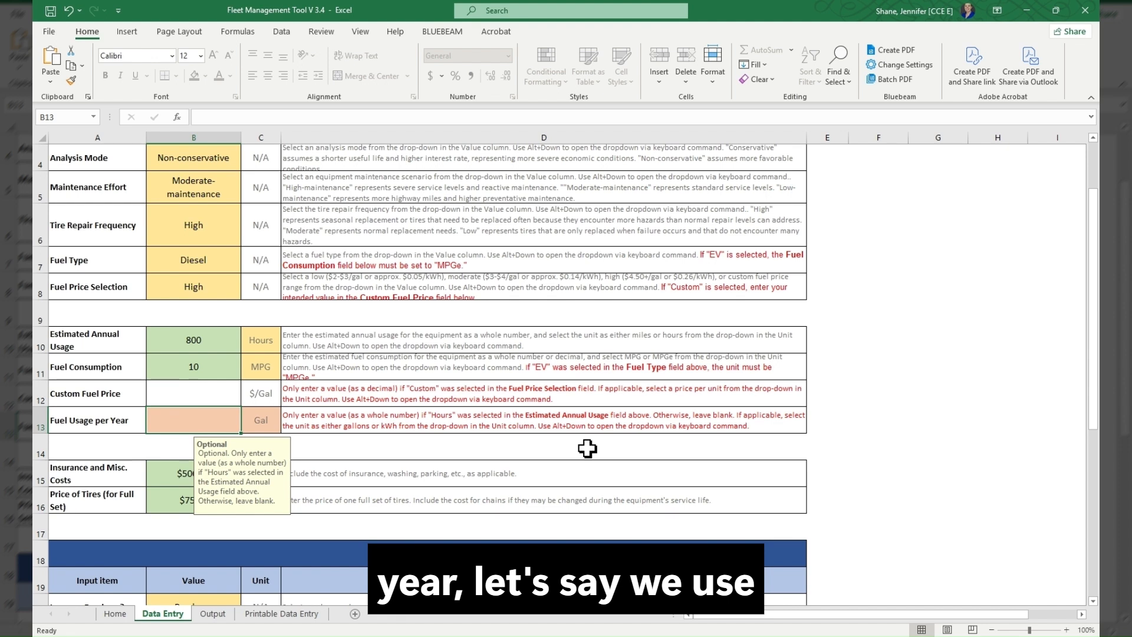
text(800)
key(Return)
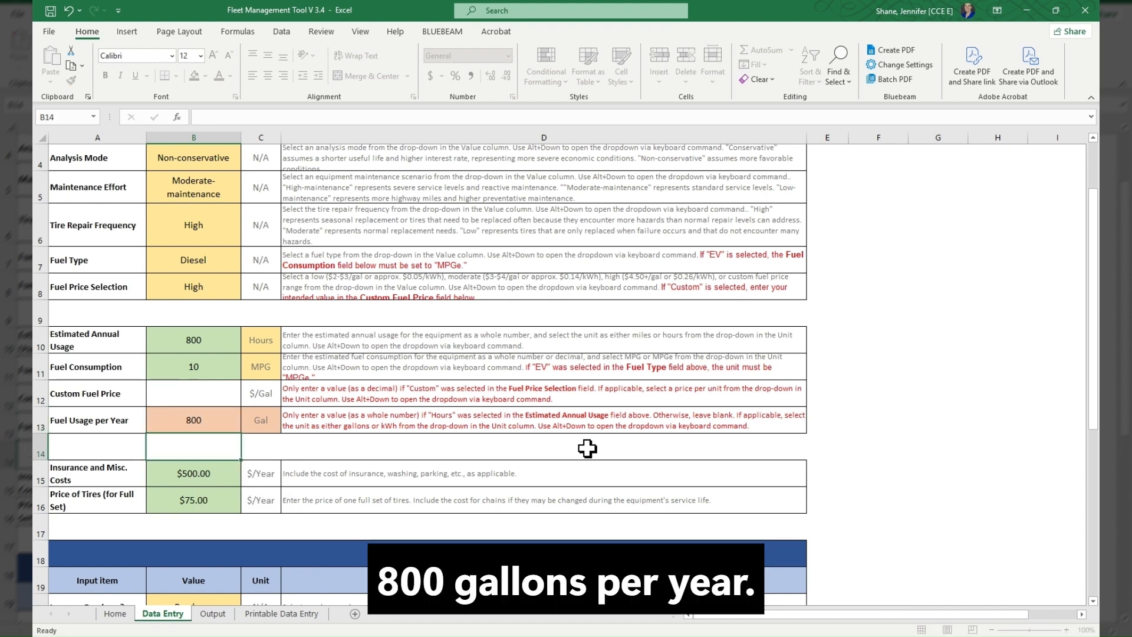
- Set Insurance and Misc. Costs to $400 per year and the Price of Tires to $1,000
click(226, 475)
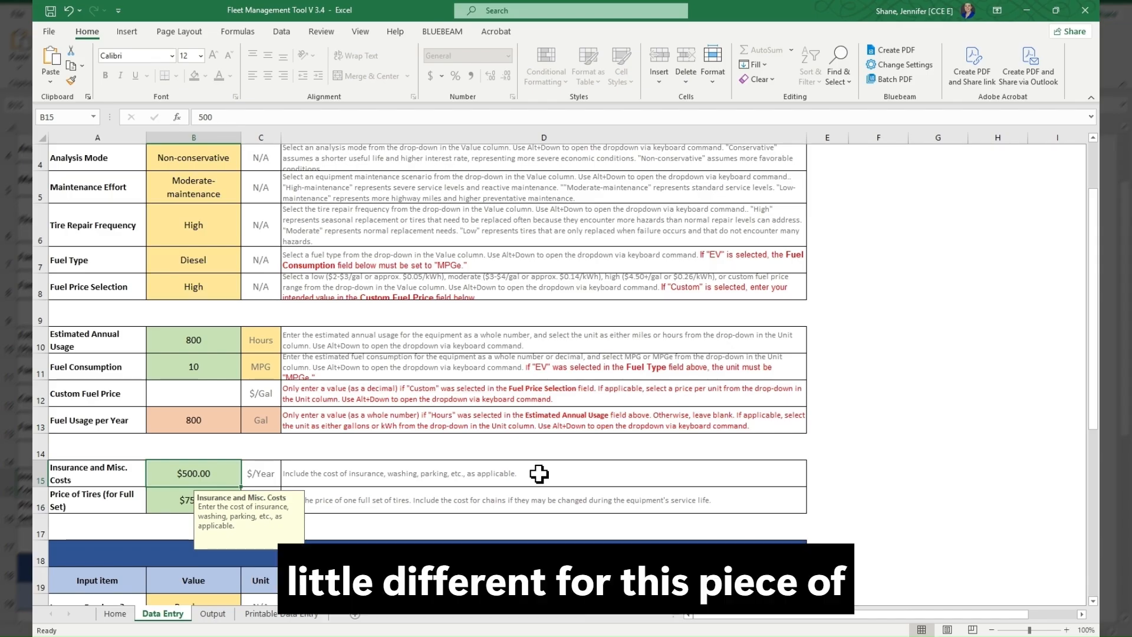
text(400)
key(Return)
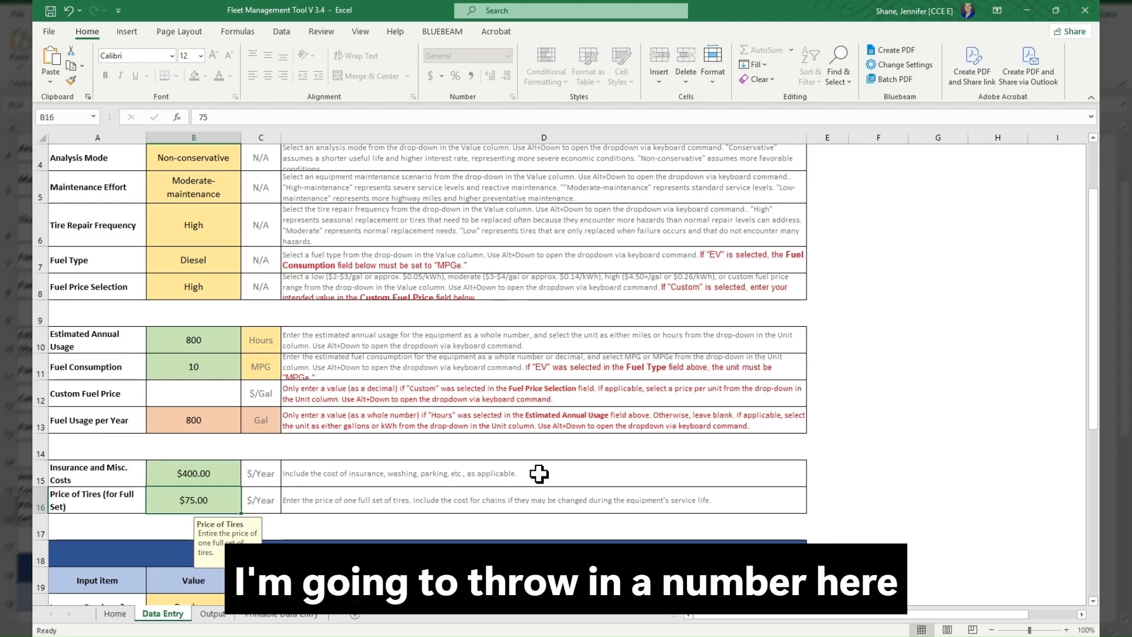
text(700)
key(Return)
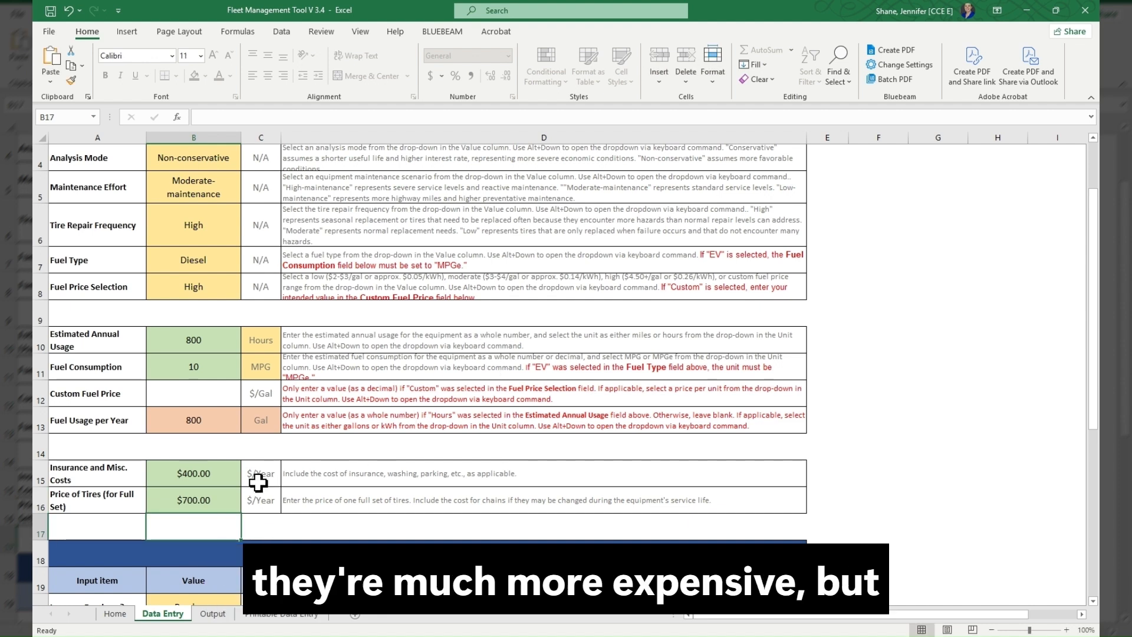
click(223, 495)
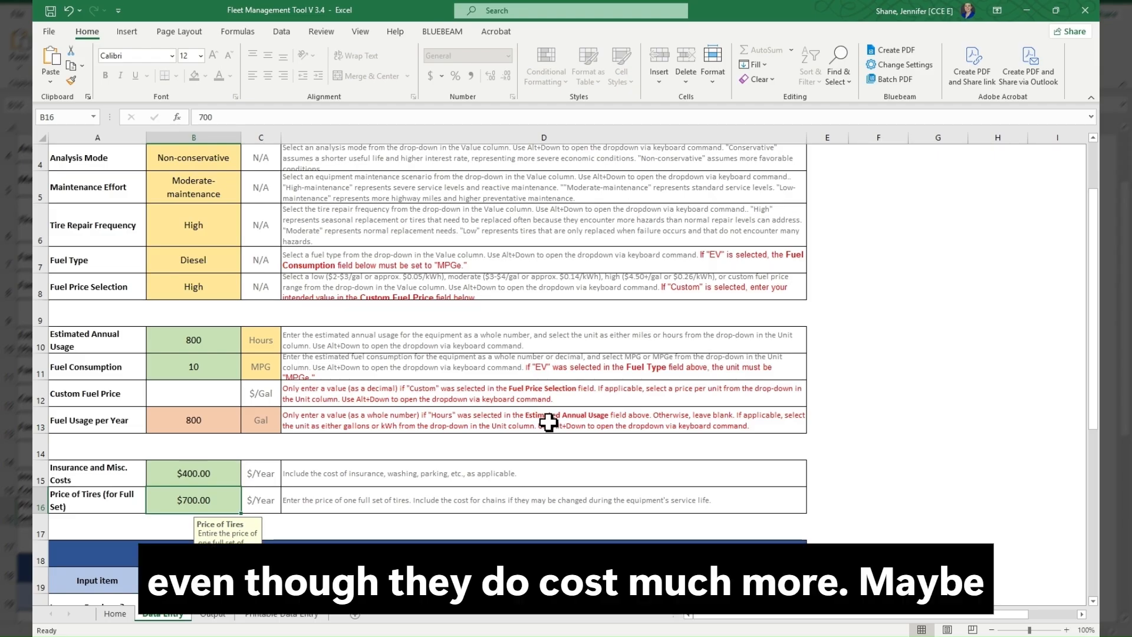
text(1000)
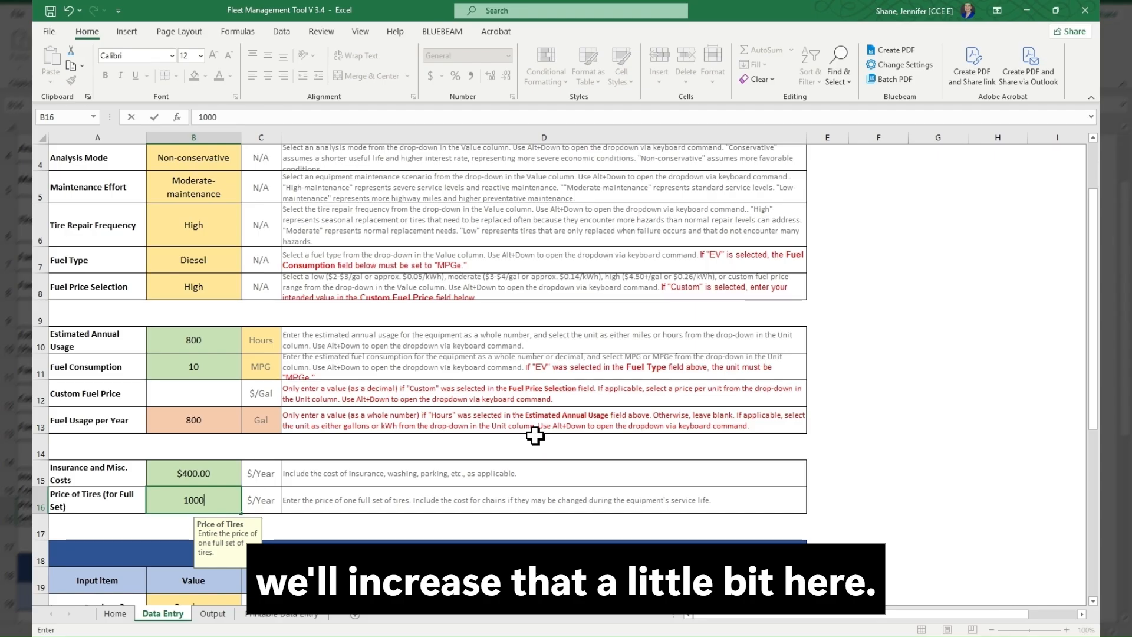
key(Return)
- In Purchase Information, keep Purchase selected and set the Acquisition Year to 2026
scroll(534, 435, down, 3)
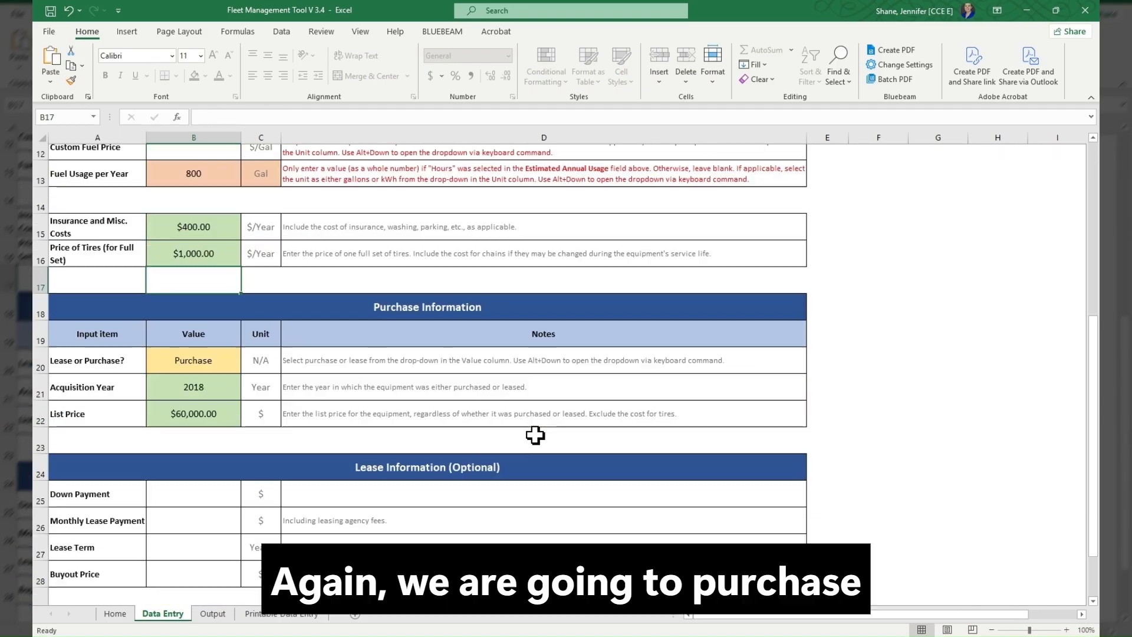
click(223, 347)
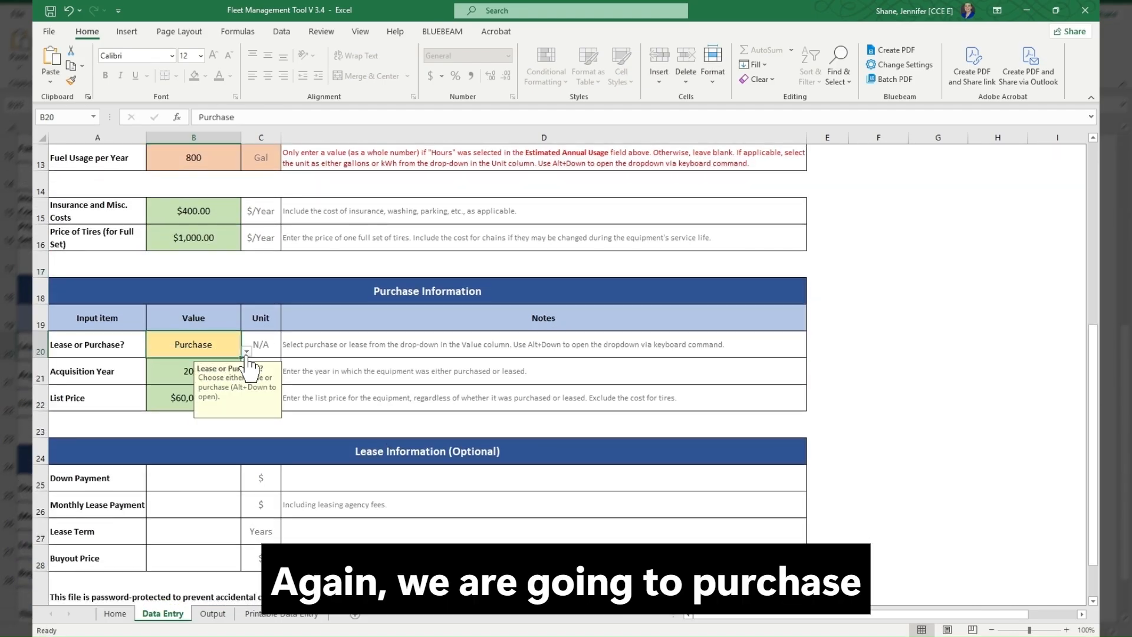
click(184, 364)
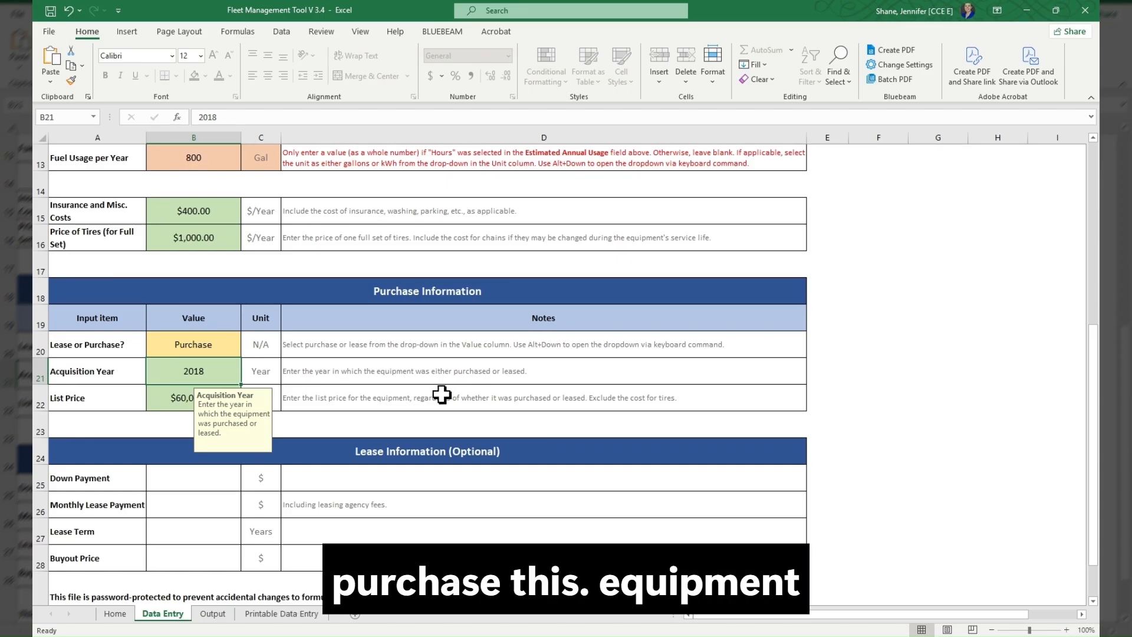
text(20)
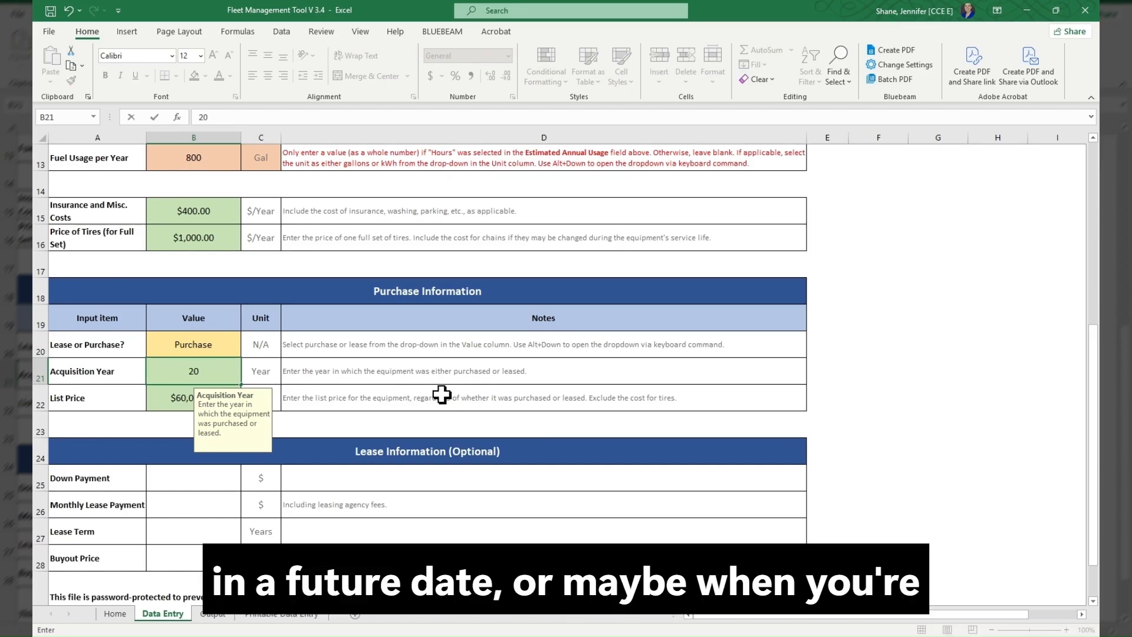
text(26)
key(Return)
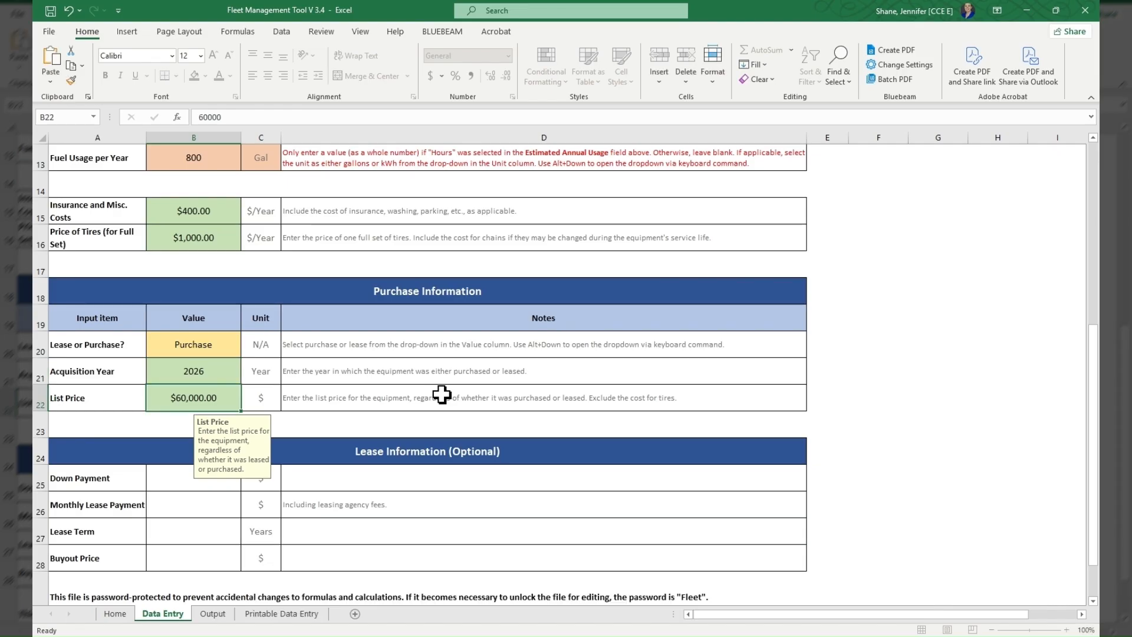
- Set the List Price in Purchase Information to $250,000
text(2)
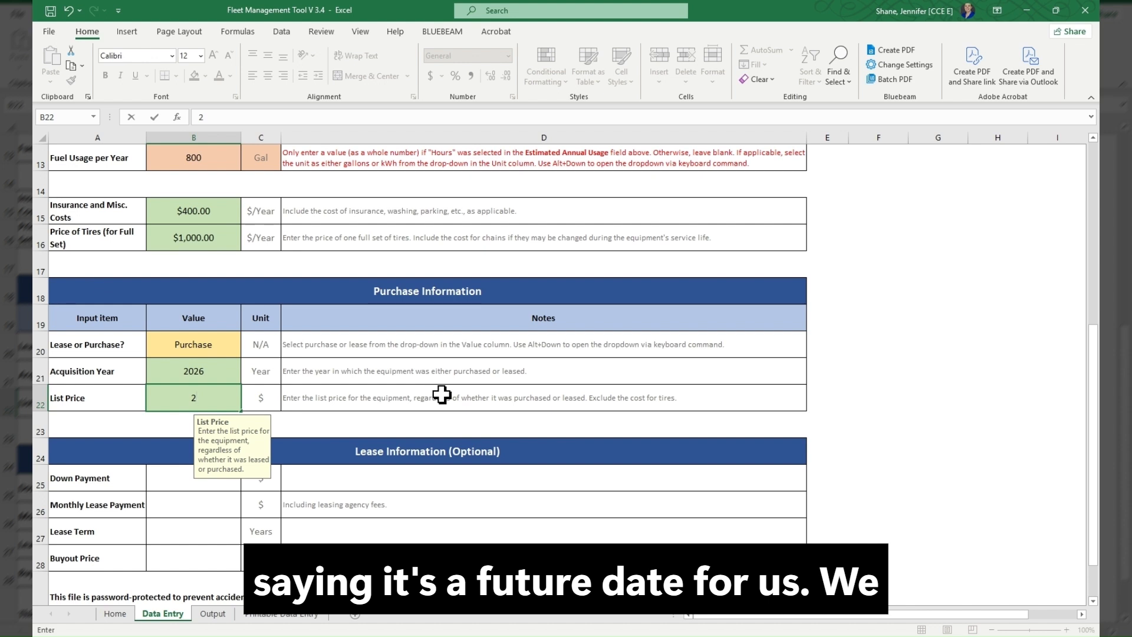
text(50,)
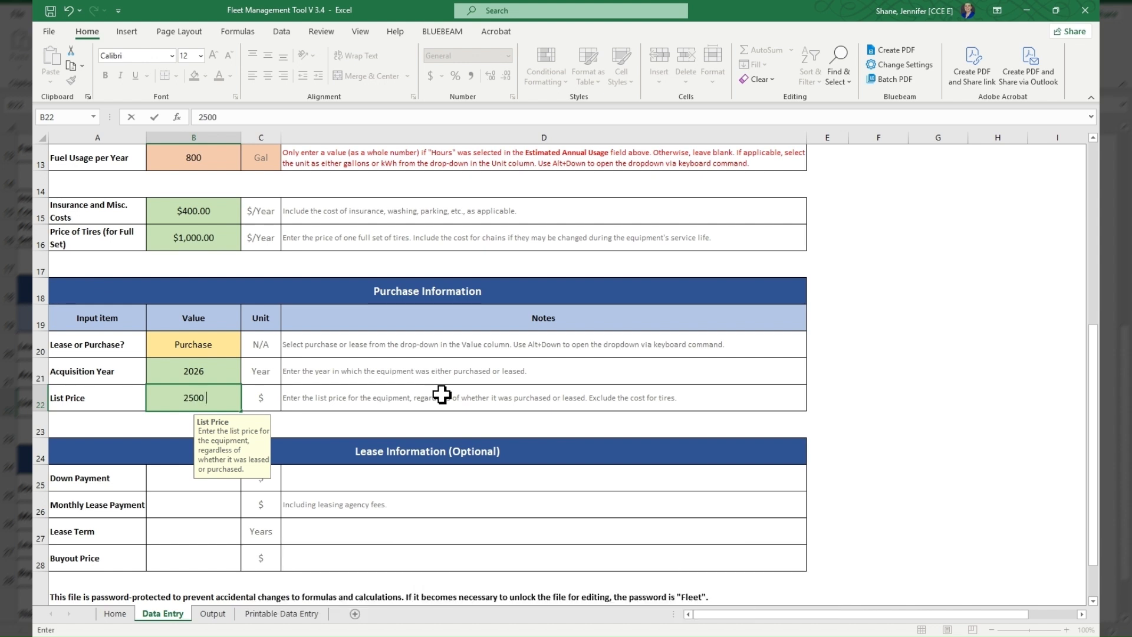
text(0000)
key(Return)
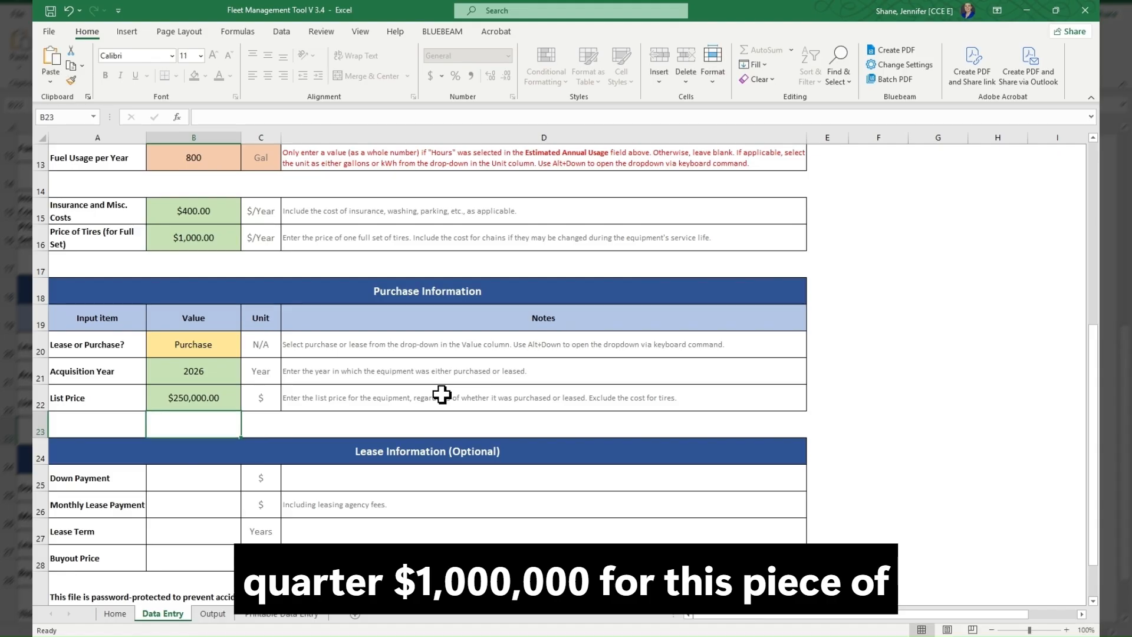
- On the Output sheet, examine the calculated parameters and life-cycle cost table together with the Annual Ownership and Operating Costs chart
scroll(442, 394, down, 1)
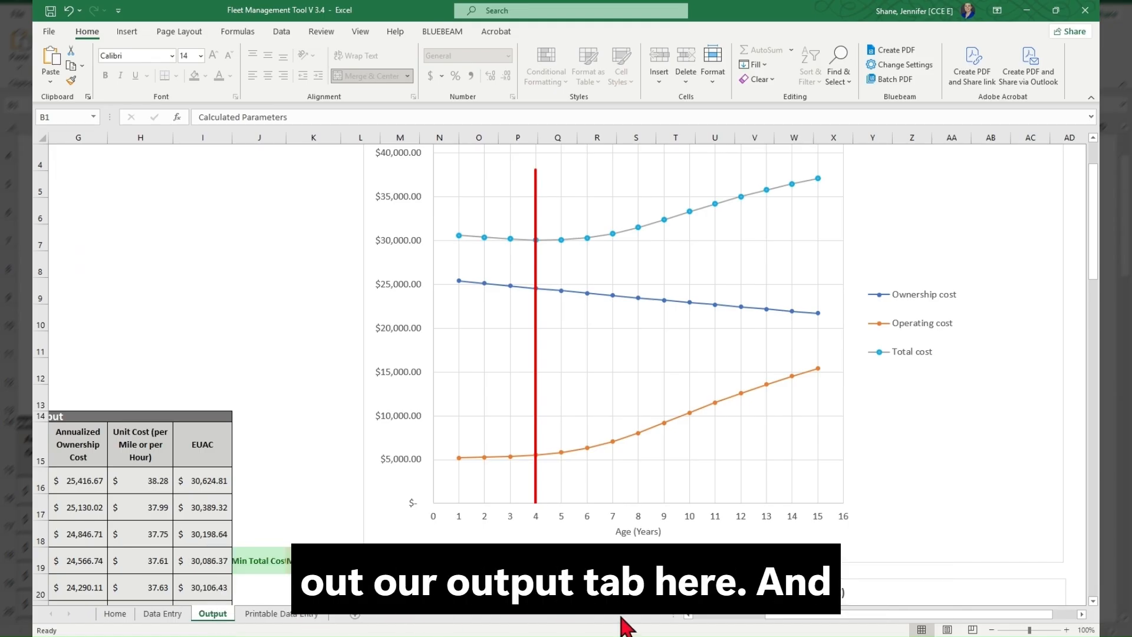
drag(782, 614, 715, 617)
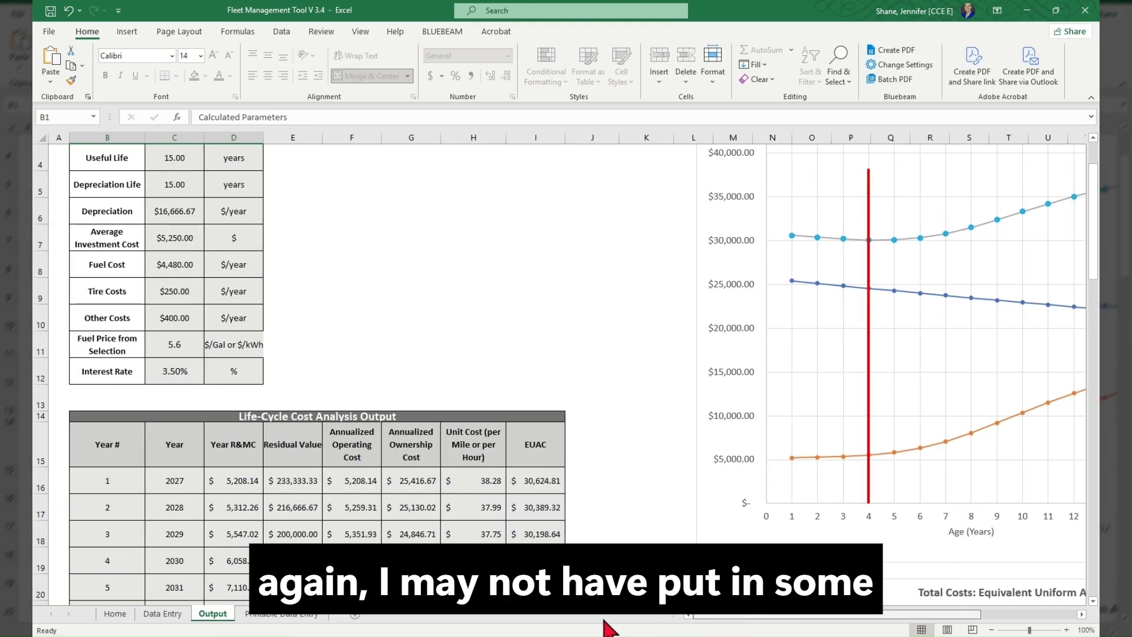
scroll(510, 370, up, 1)
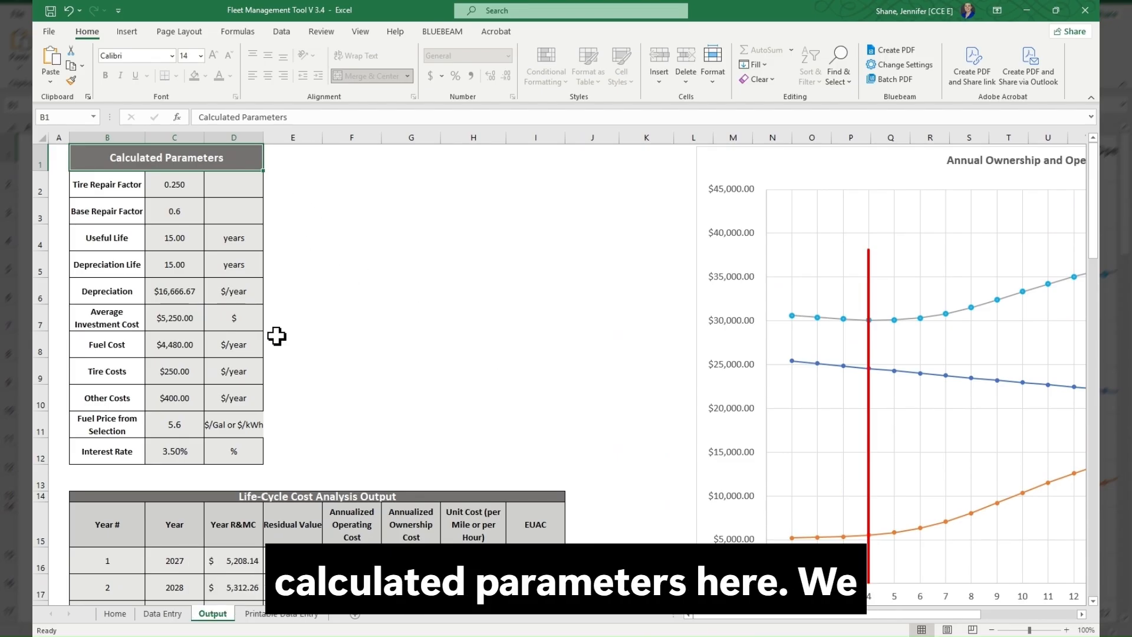
scroll(275, 334, down, 2)
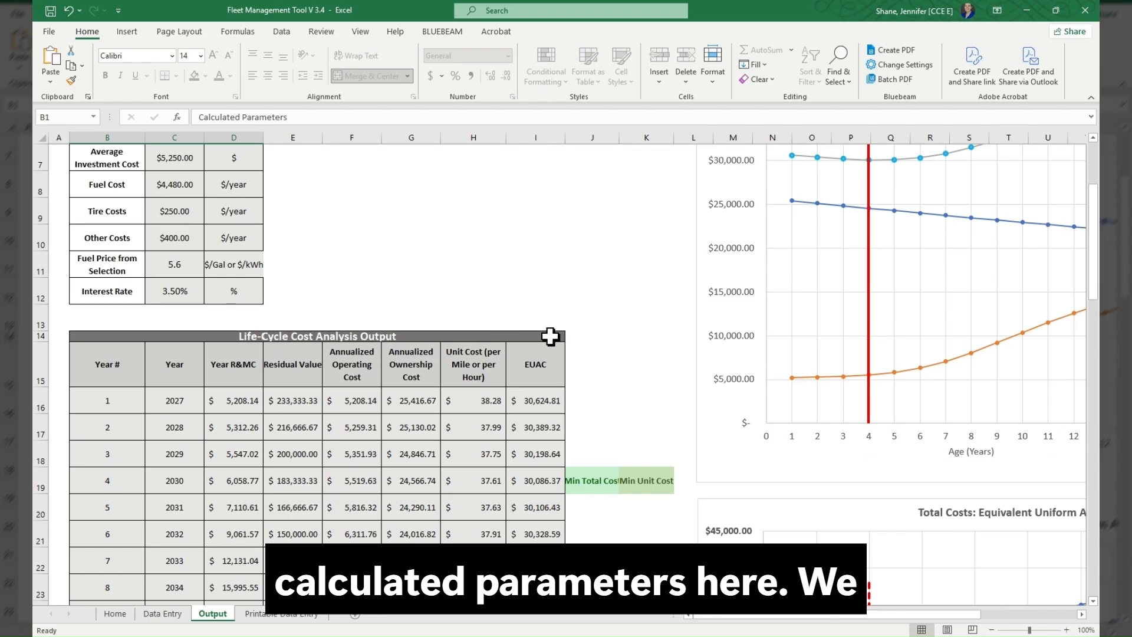
scroll(613, 391, down, 1)
scroll(611, 391, down, 1)
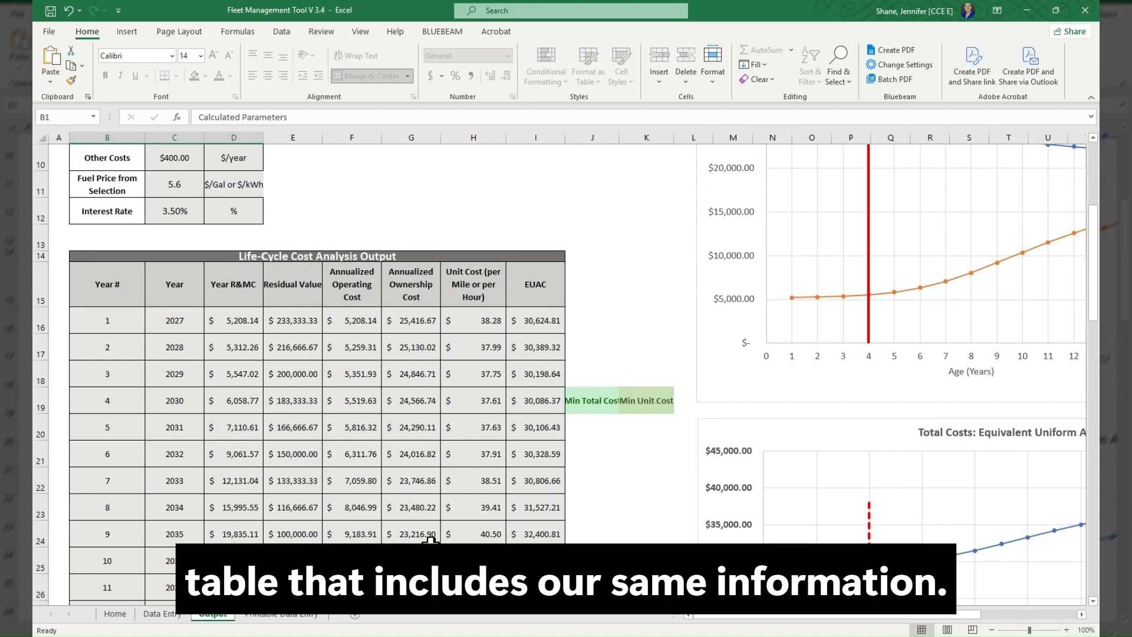
scroll(488, 540, down, 3)
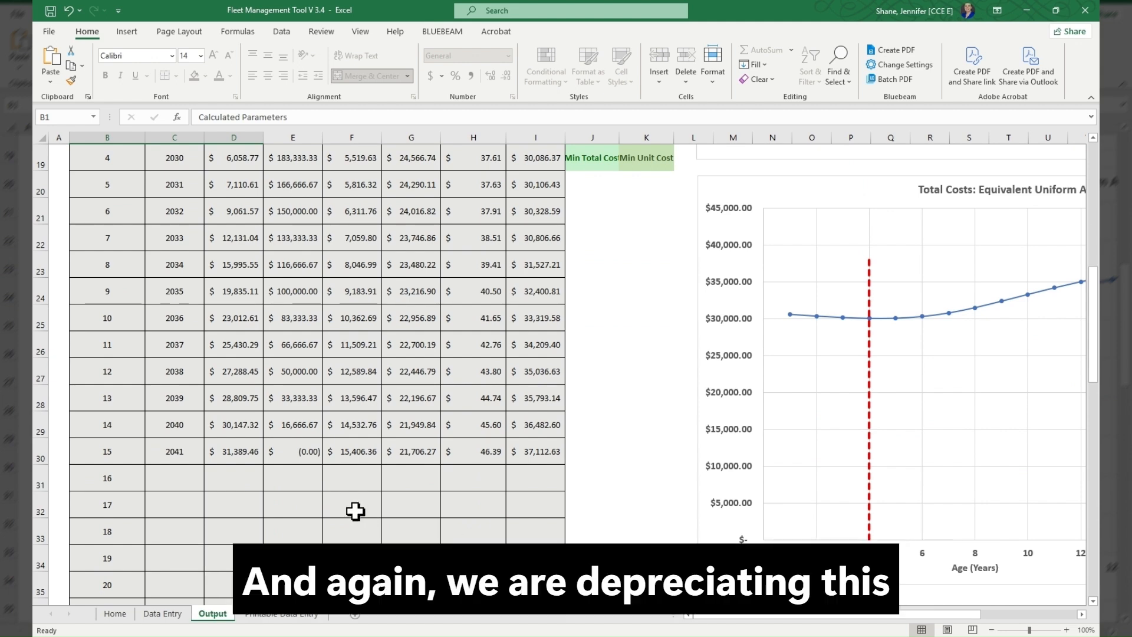
scroll(301, 413, up, 2)
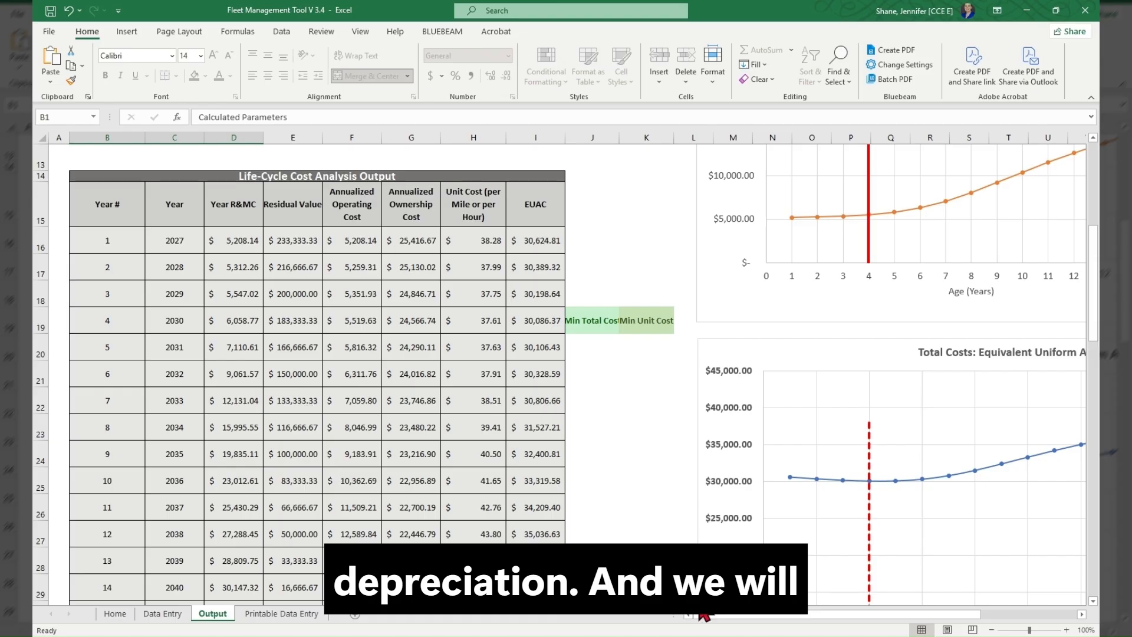
drag(734, 622, 823, 610)
scroll(824, 330, up, 4)
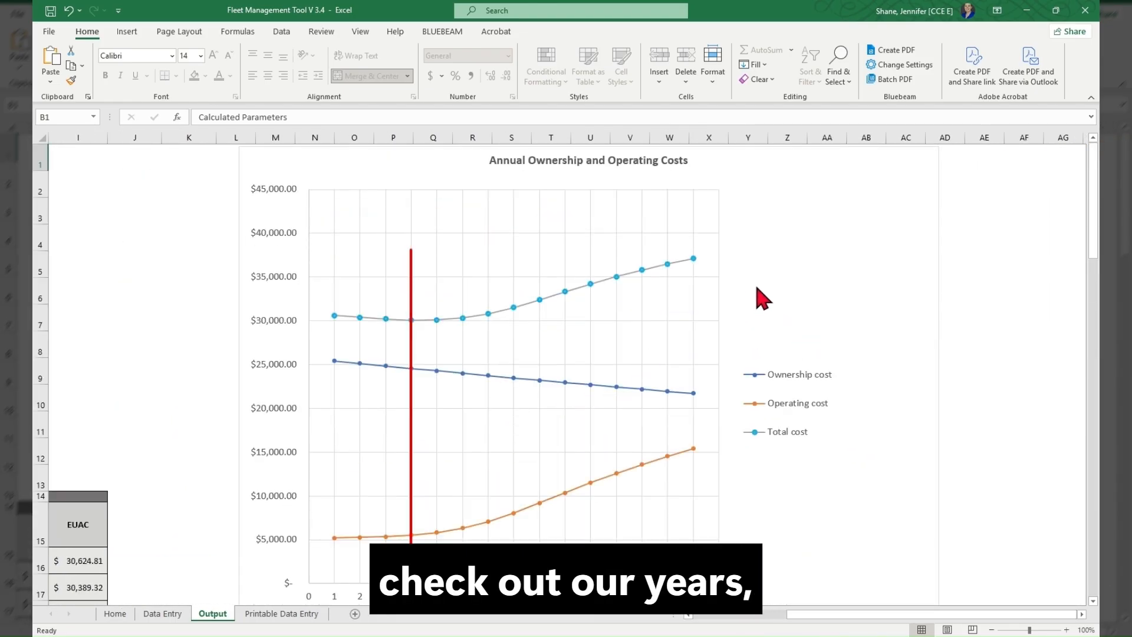
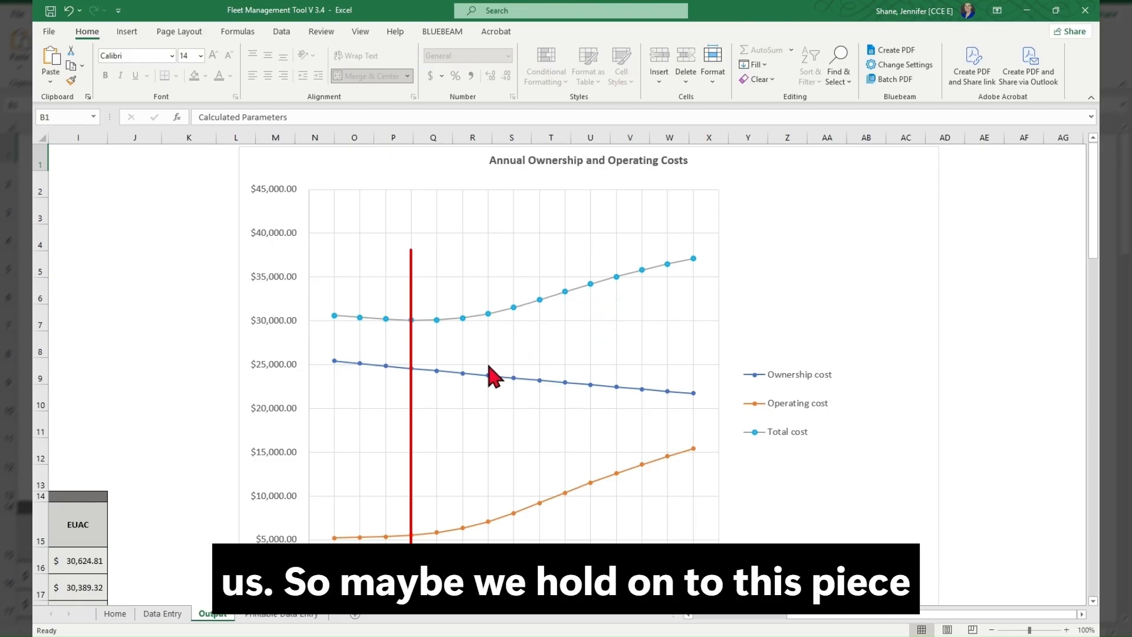
- Compare the Annual Ownership and Operating Costs chart with the Equivalent Uniform Annual Cost chart around the replacement year
scroll(488, 370, down, 2)
scroll(494, 375, down, 3)
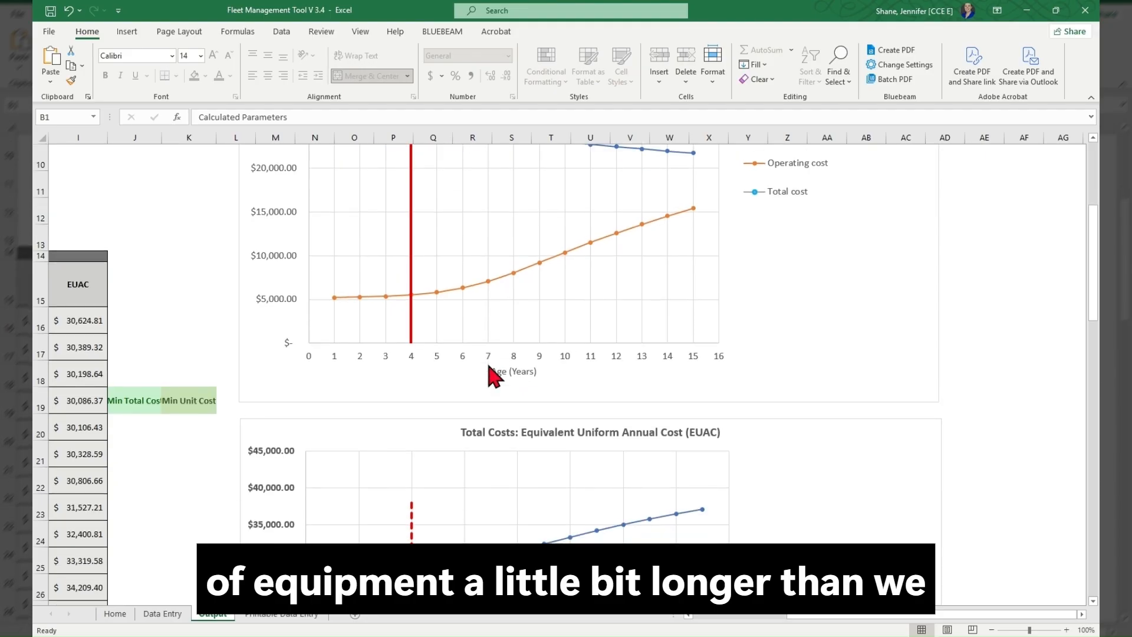
scroll(494, 375, down, 2)
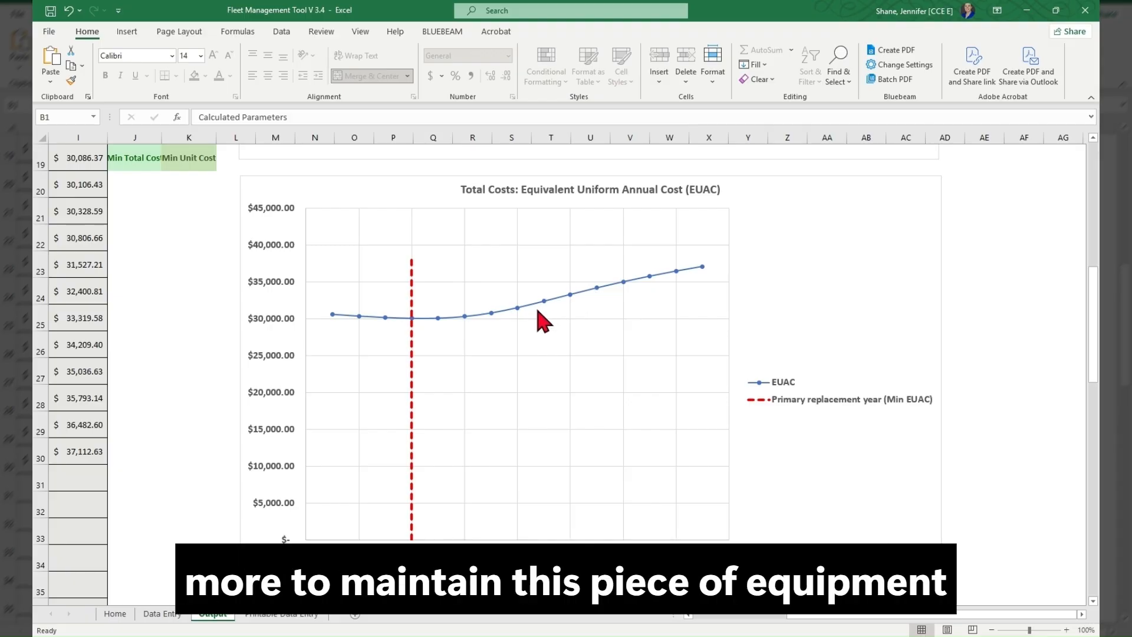
scroll(627, 332, up, 4)
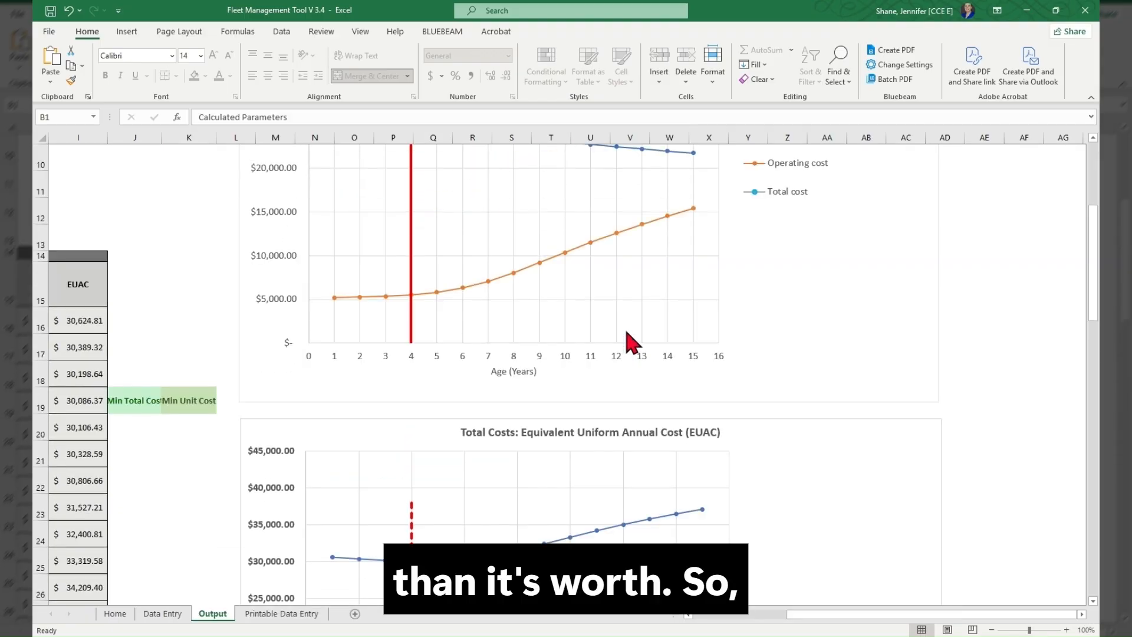
scroll(626, 332, up, 1)
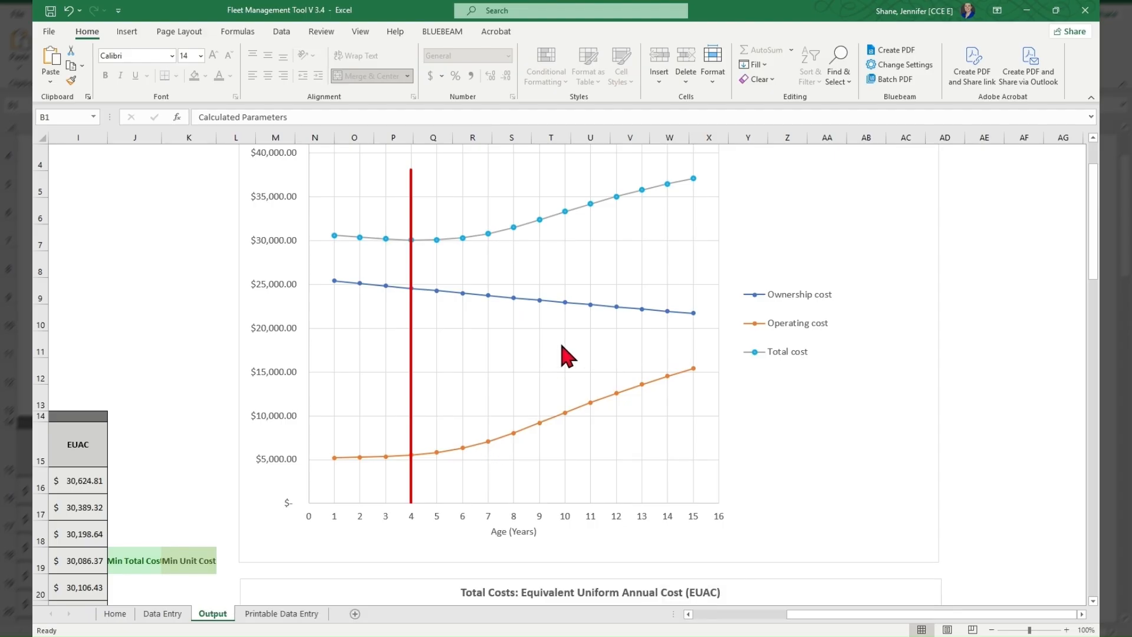
scroll(562, 347, up, 1)
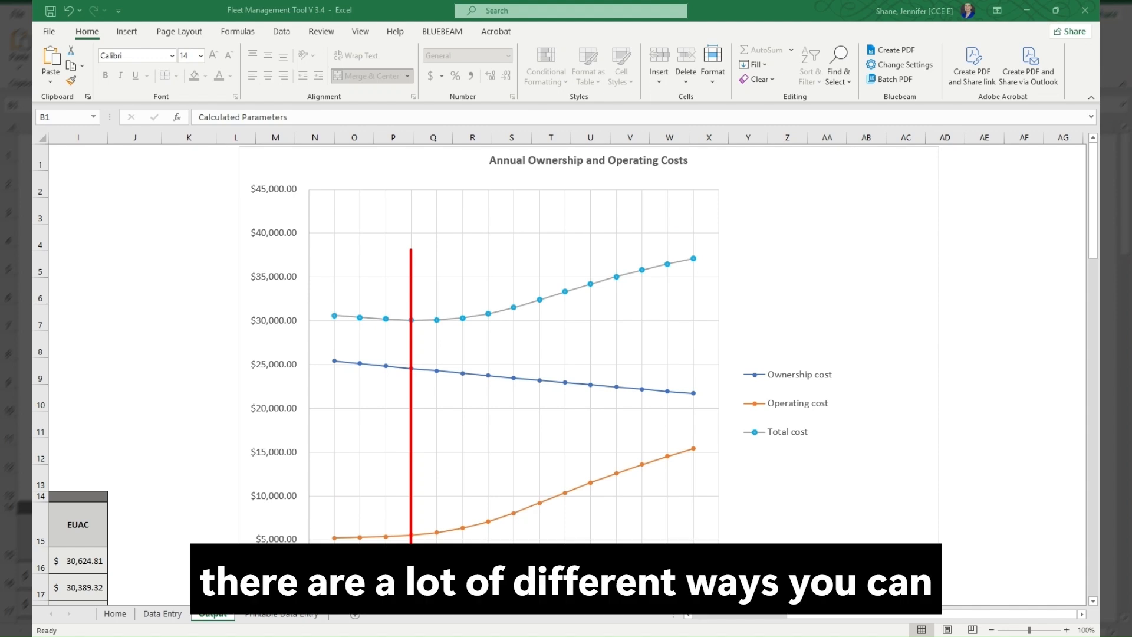
- On the Data Entry sheet, set the loader's Maintenance Effort to High-maintenance
click(150, 615)
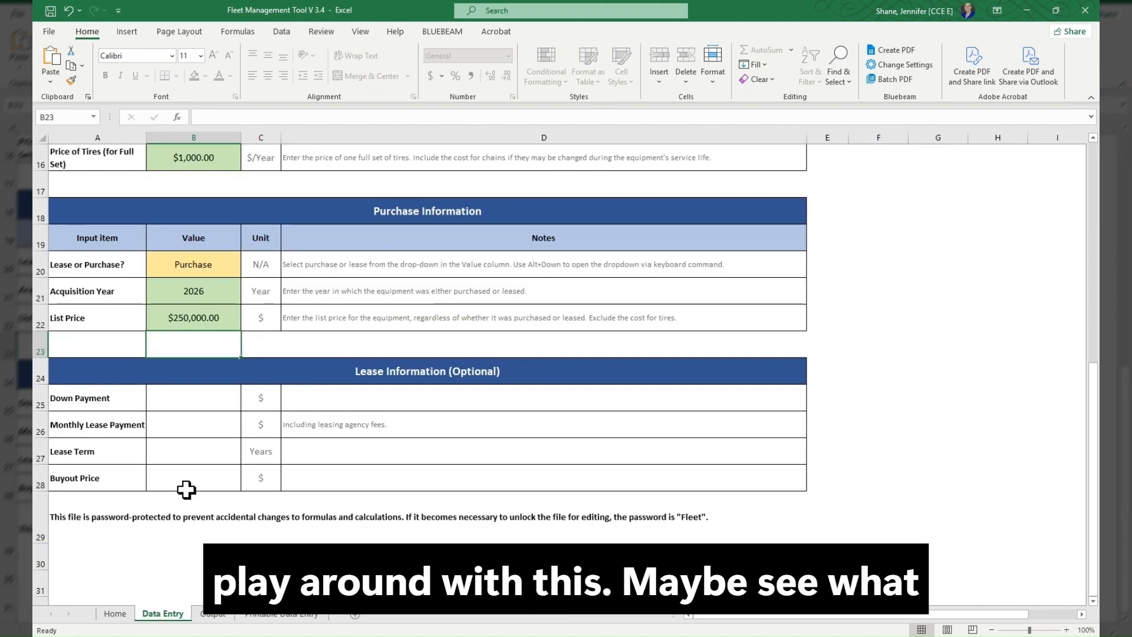
scroll(248, 354, up, 5)
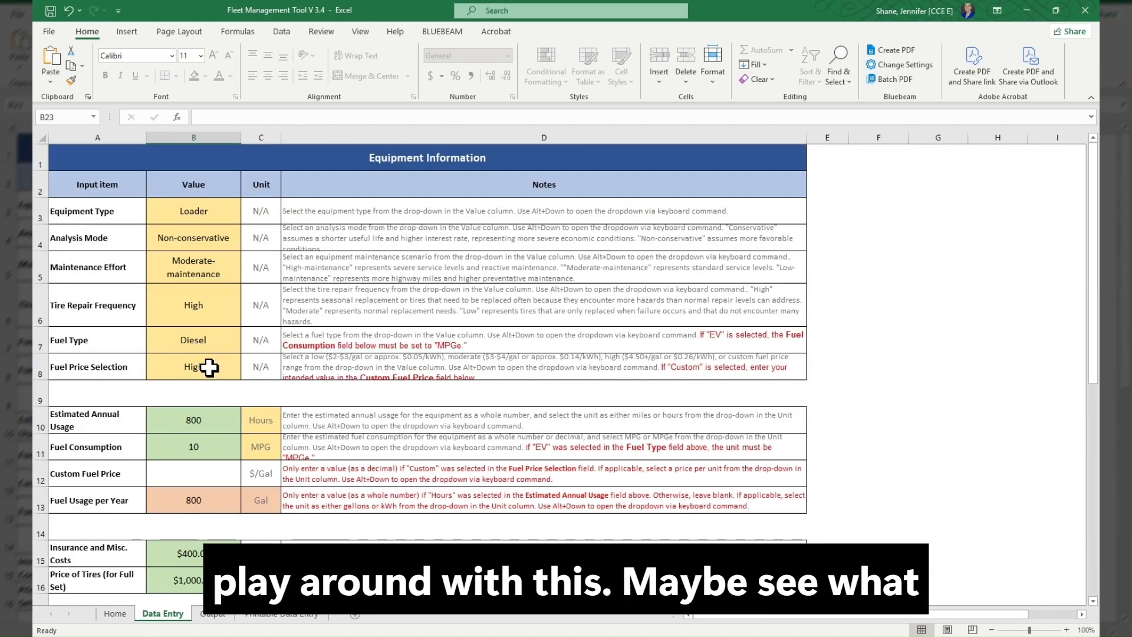
click(214, 425)
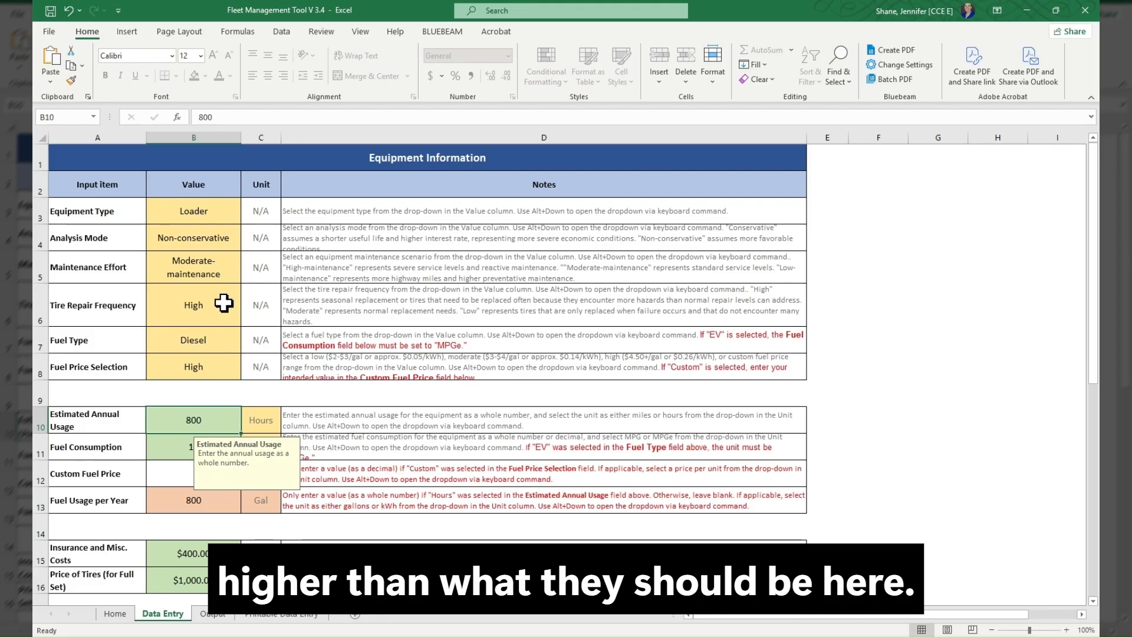
click(207, 262)
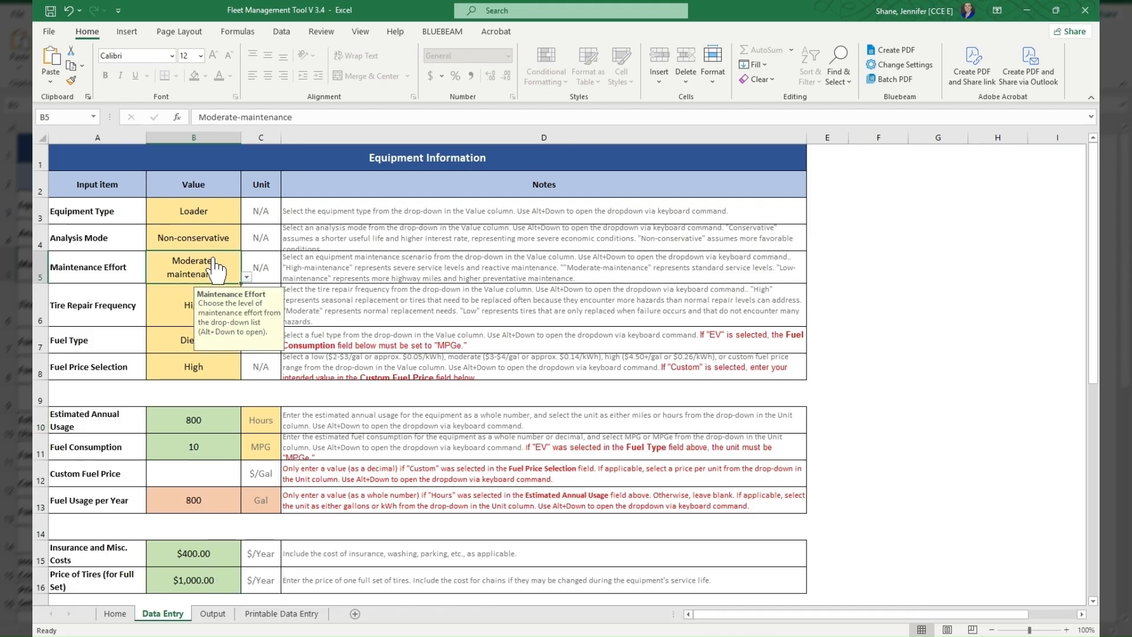
click(226, 290)
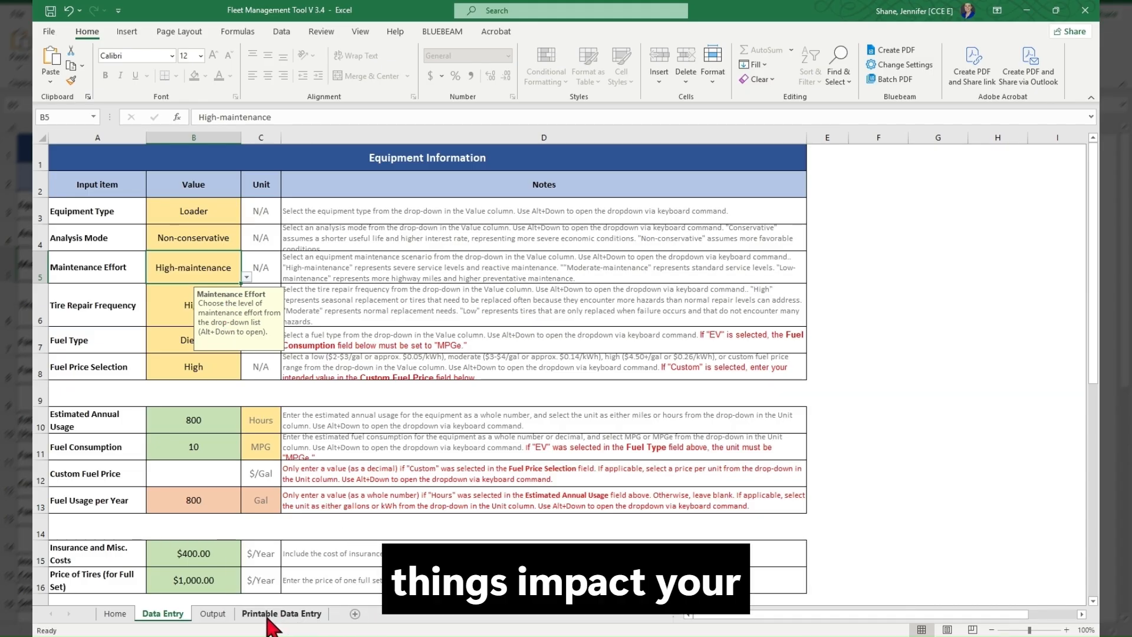
- Examine the recalculated charts, calculated parameters and life-cycle cost table on the Output sheet, and return to the Home sheet
click(212, 613)
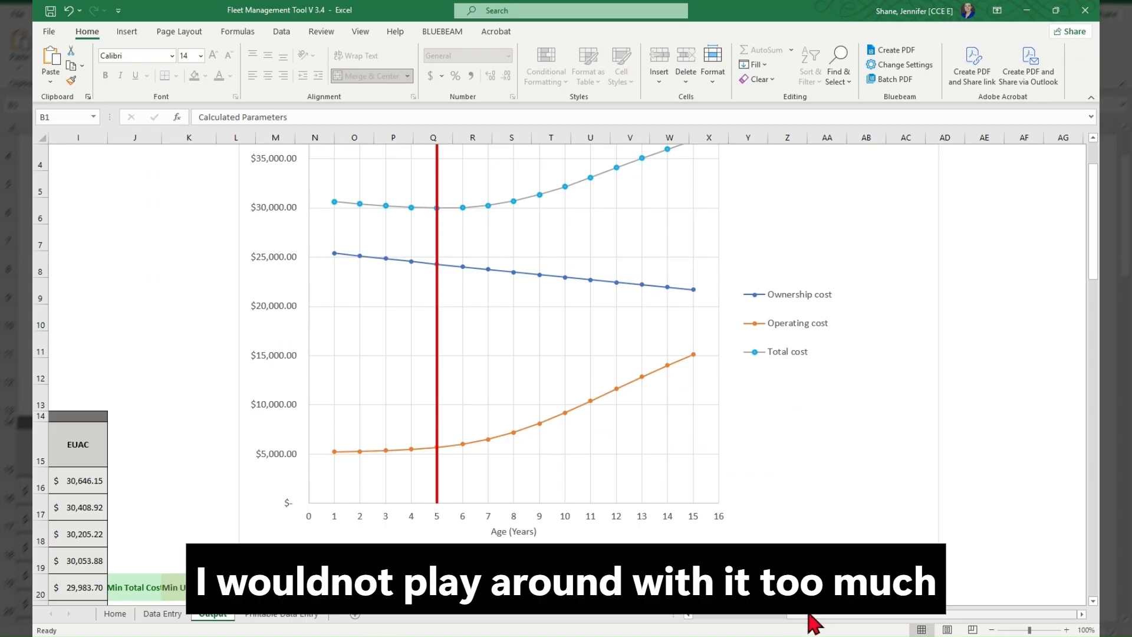
drag(807, 615, 535, 614)
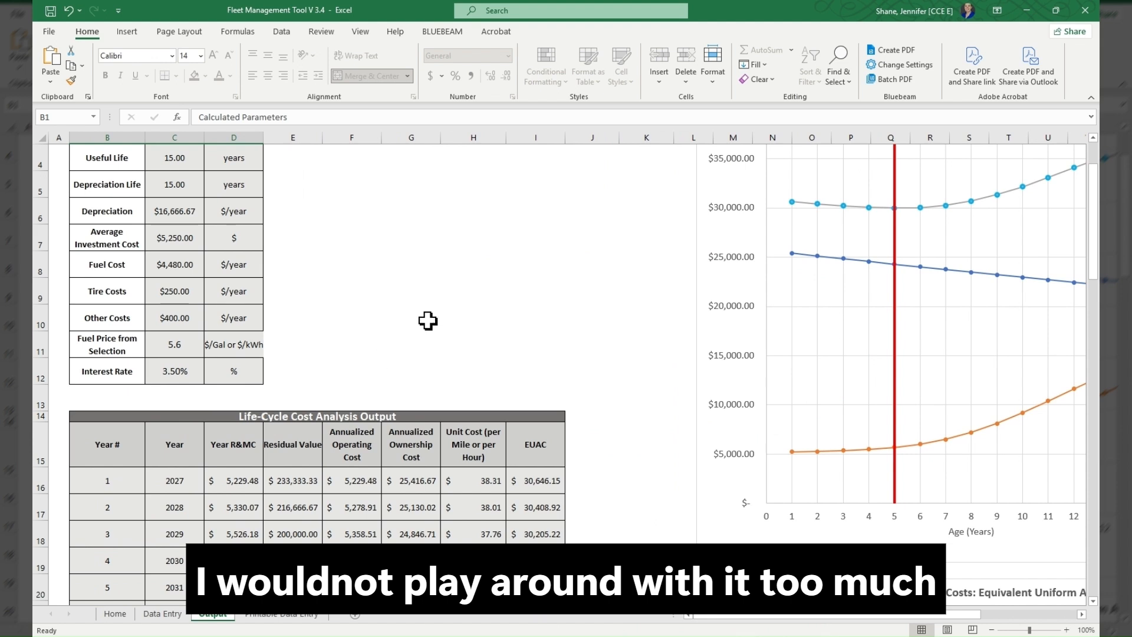
scroll(448, 325, down, 2)
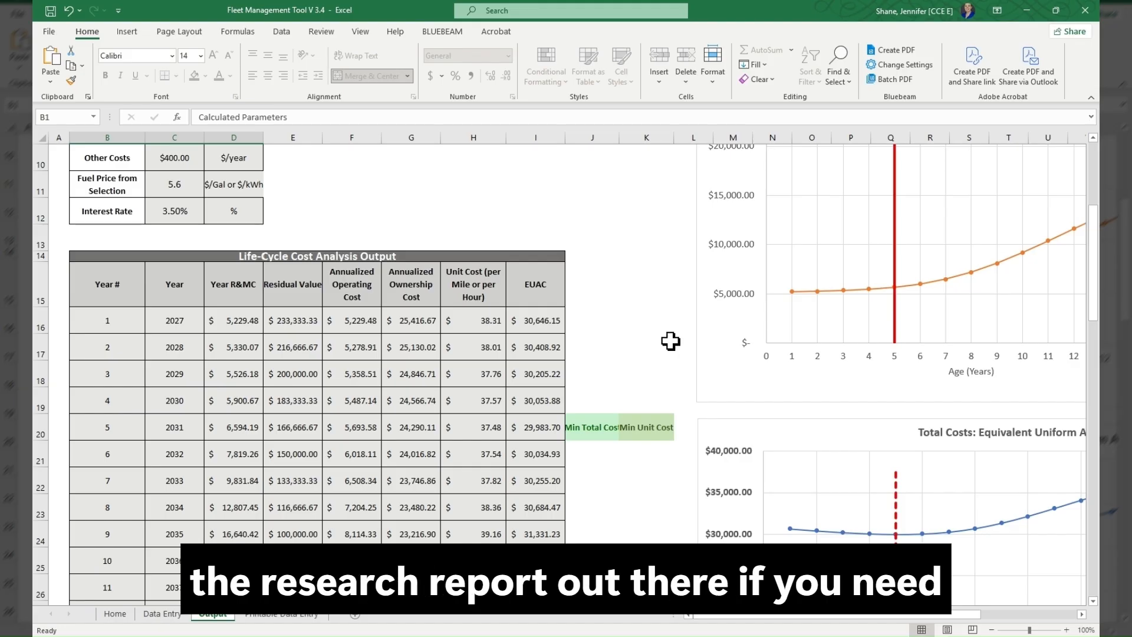
click(115, 614)
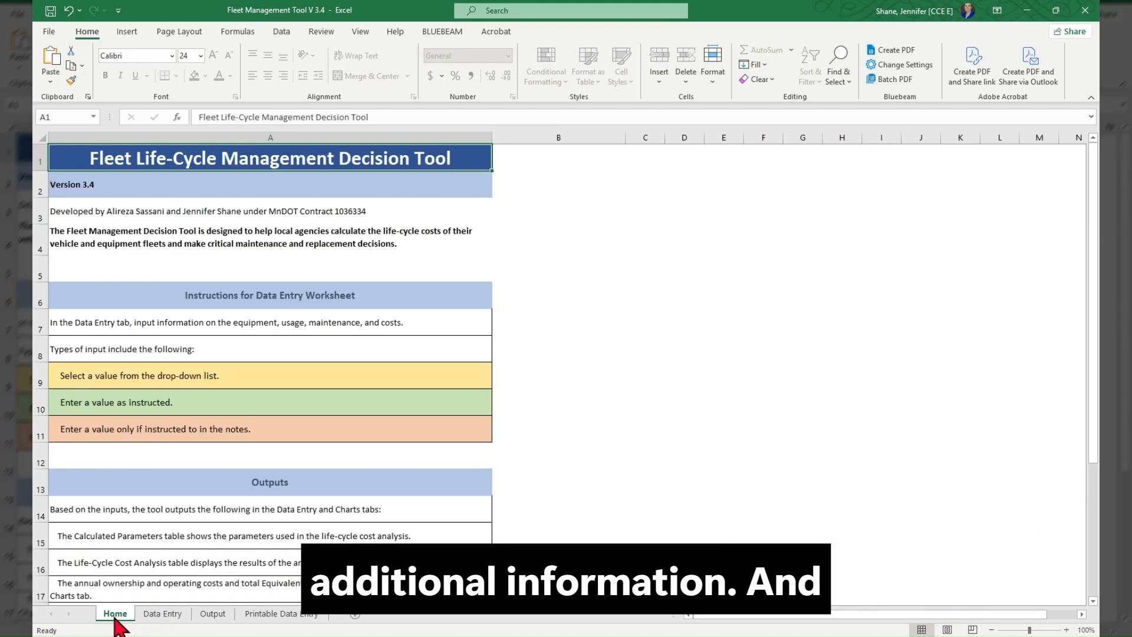